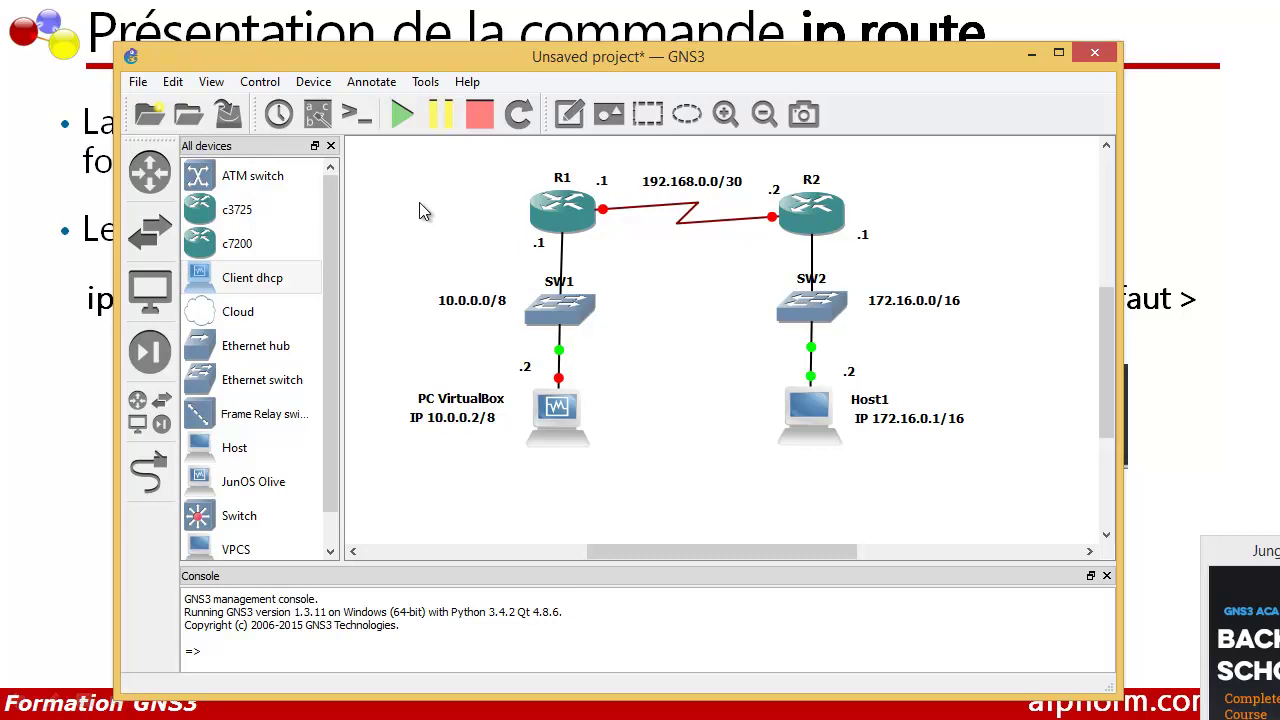
Start all devices in the topology, minimize the virtual machine window, and open the consoles of all devices.
left_click(399, 116)
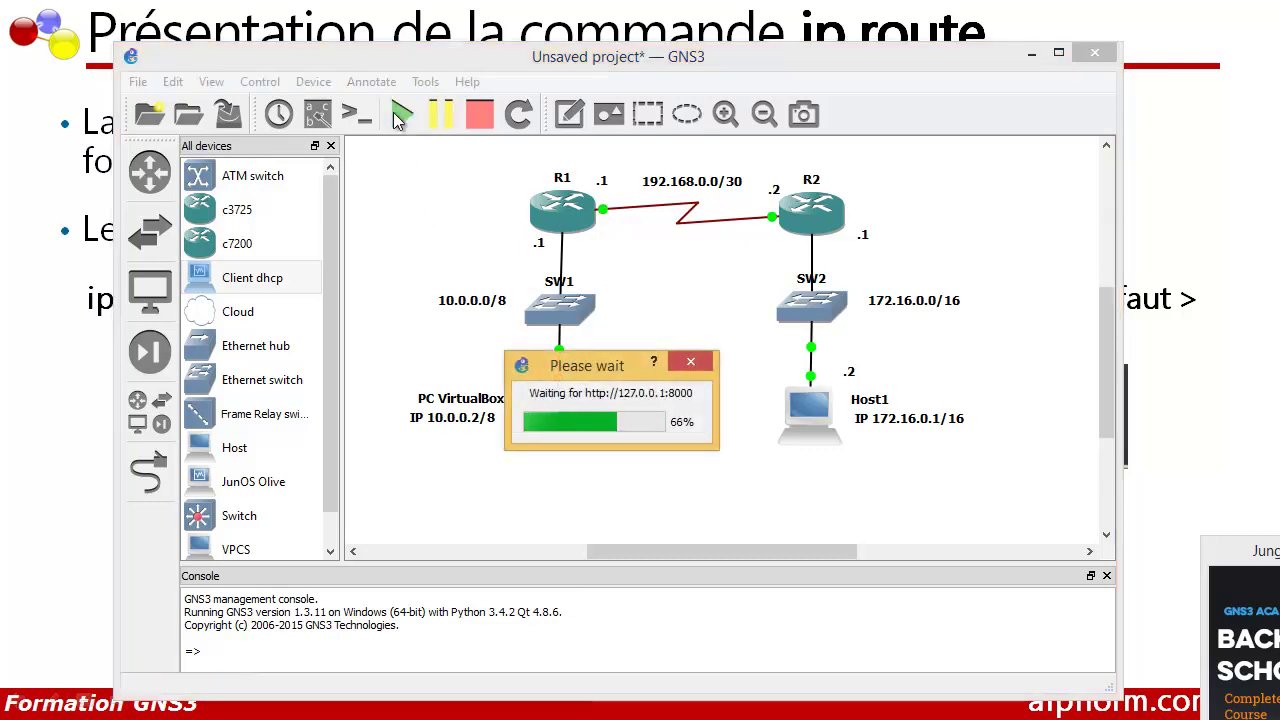
left_click_drag(342, 8, 232, 58)
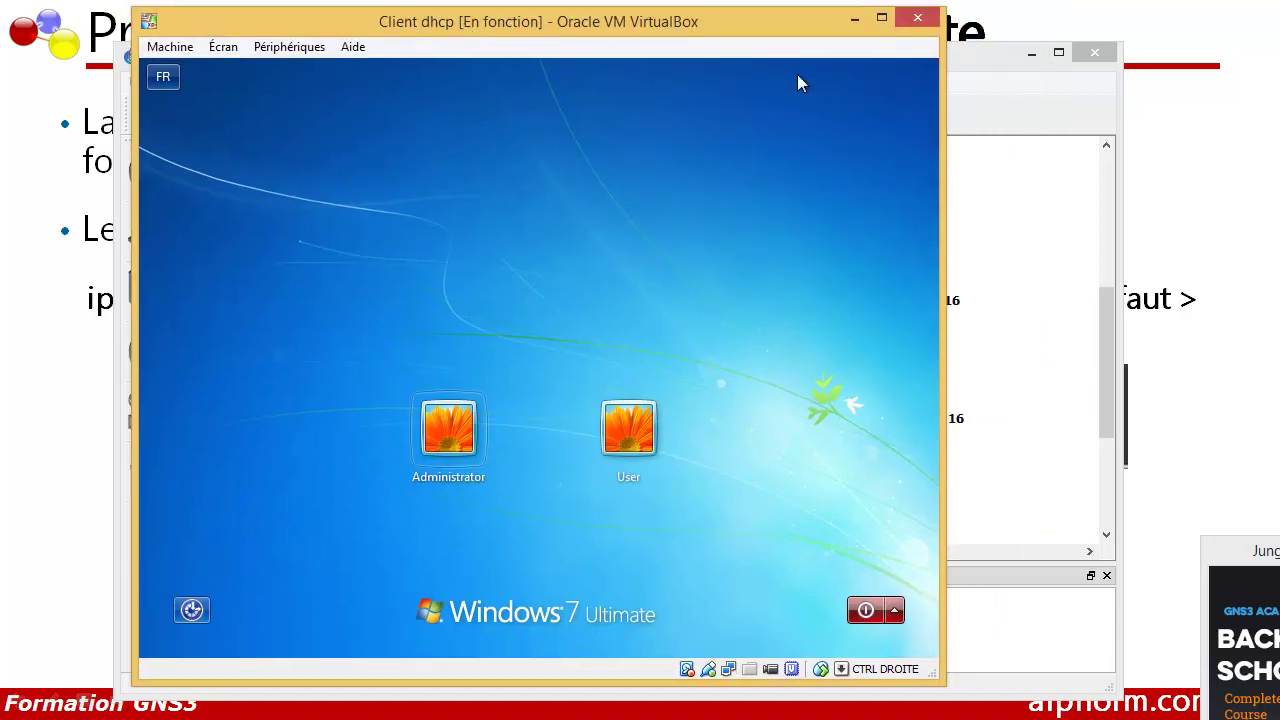
left_click(852, 19)
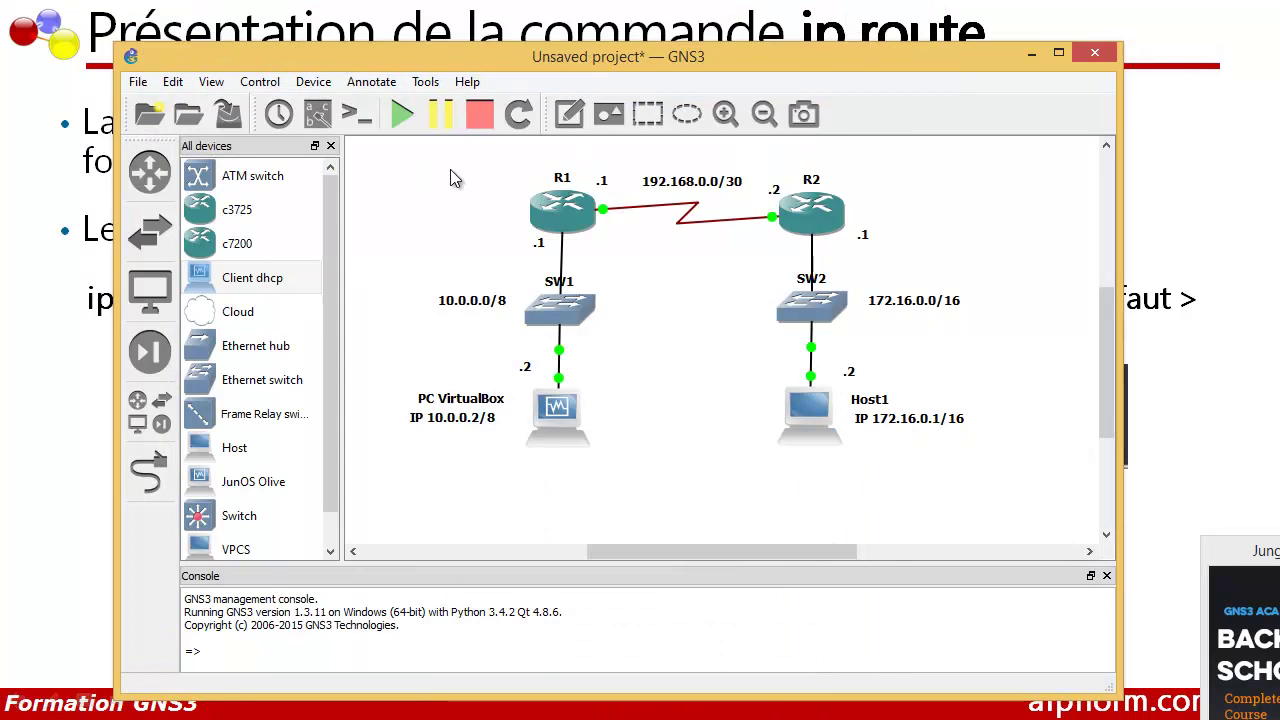
left_click(355, 120)
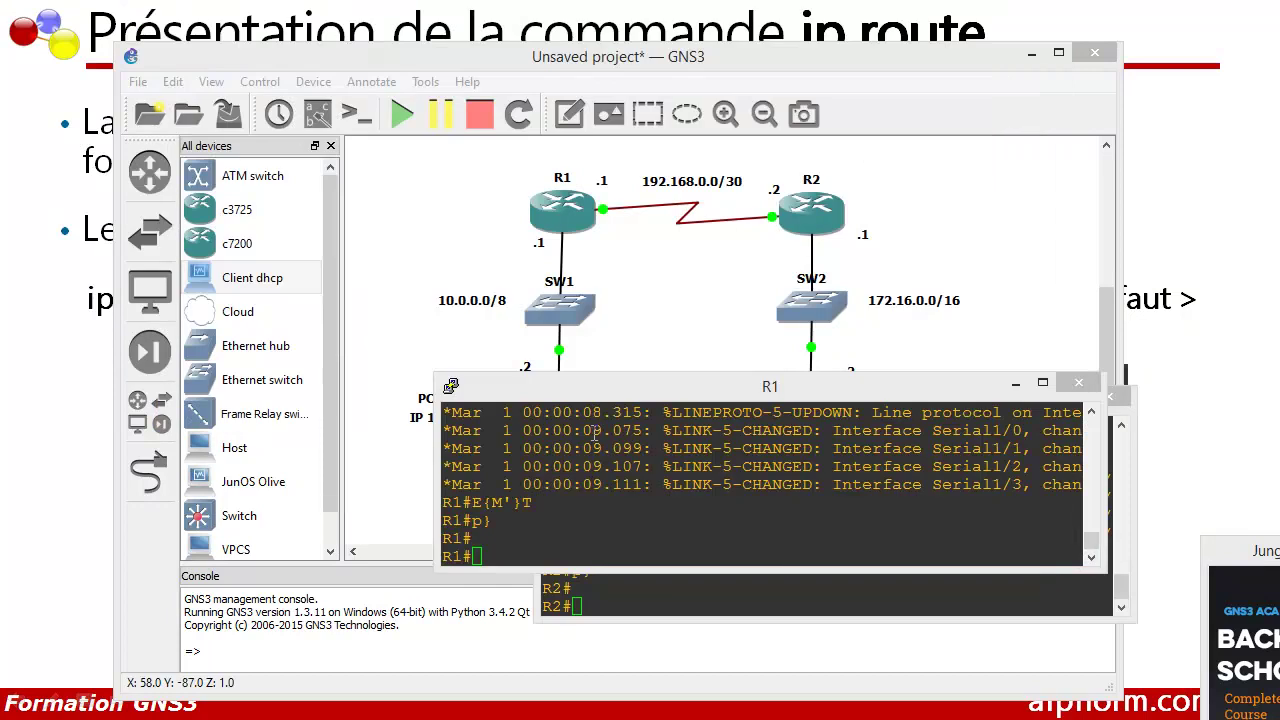
Run sh ip int brief on R1 and examine the FastEthernet0/0 and Serial1/0 entries.
left_click(490, 564)
type("sh ip int br")
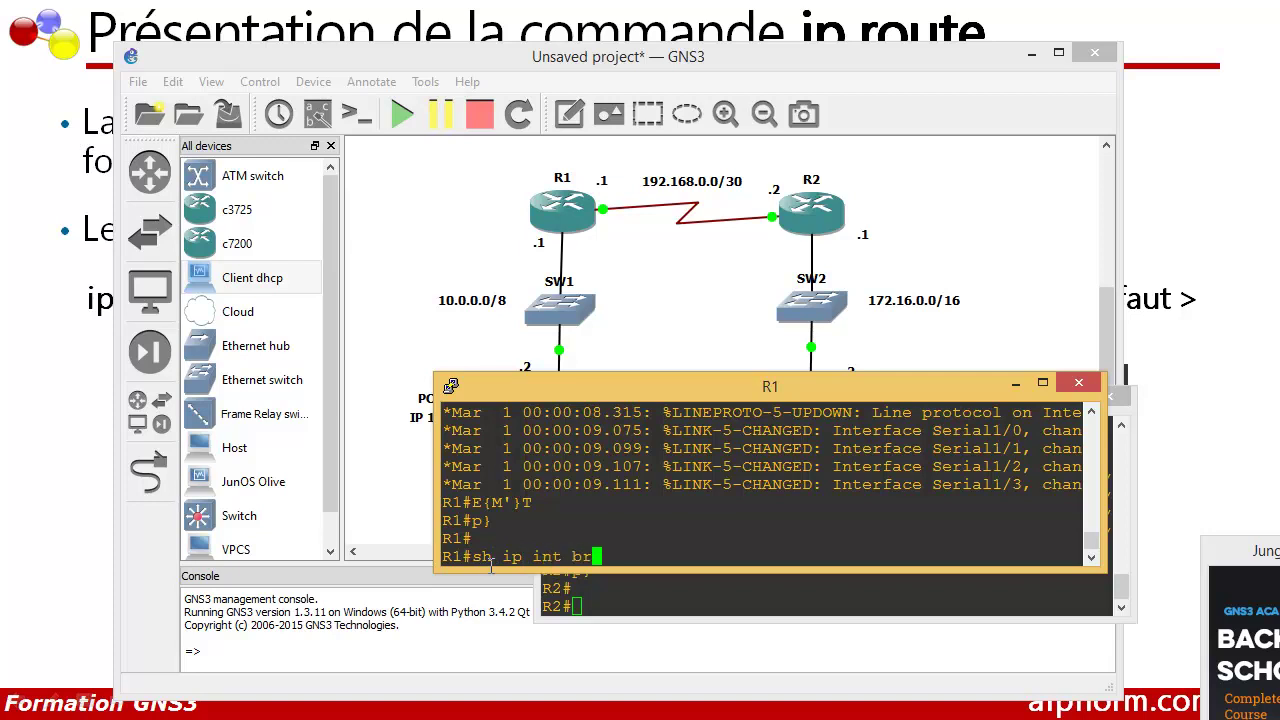
key("Tab")
key("Return")
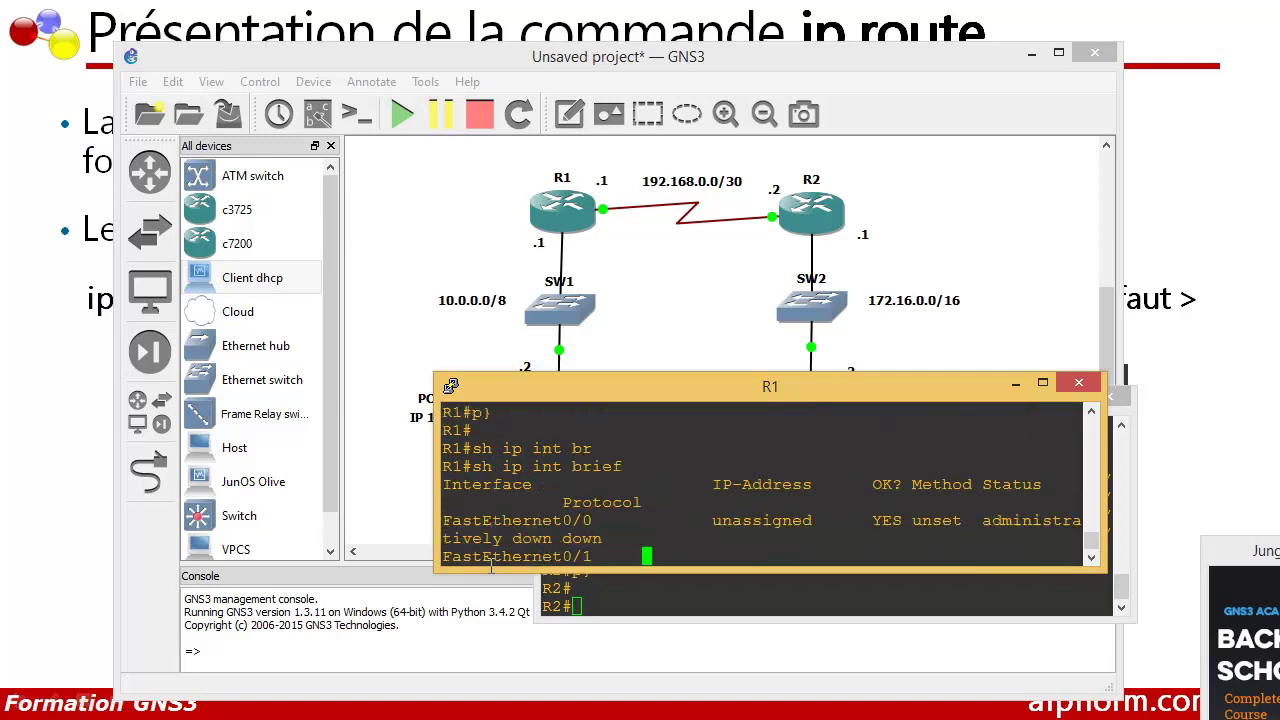
scroll(550, 405, "up", 2)
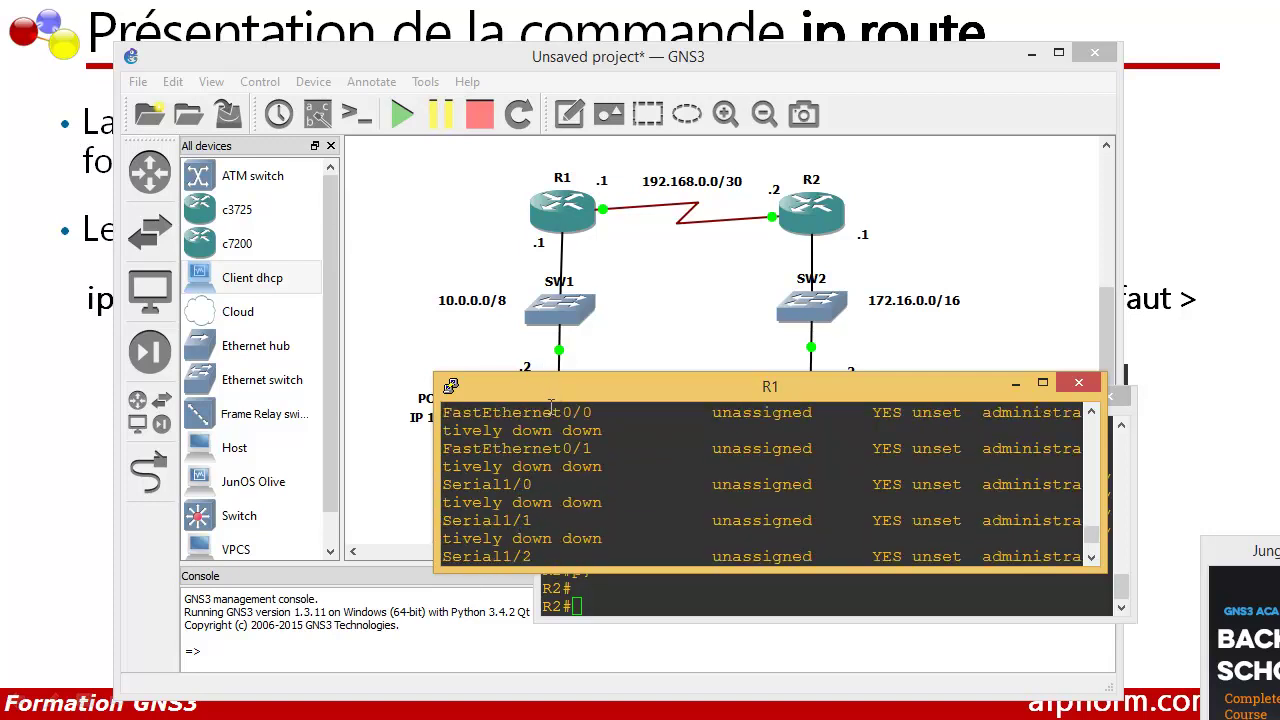
scroll(541, 436, "up", 2)
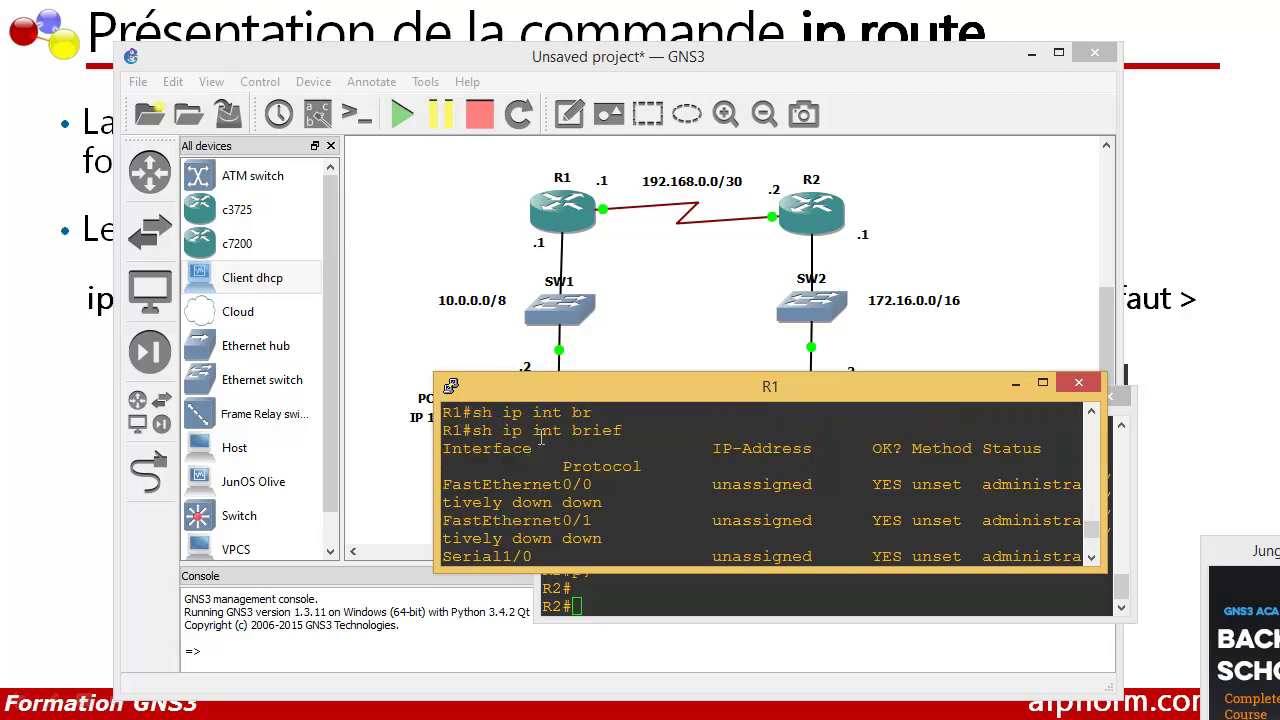
left_click_drag(445, 484, 591, 484)
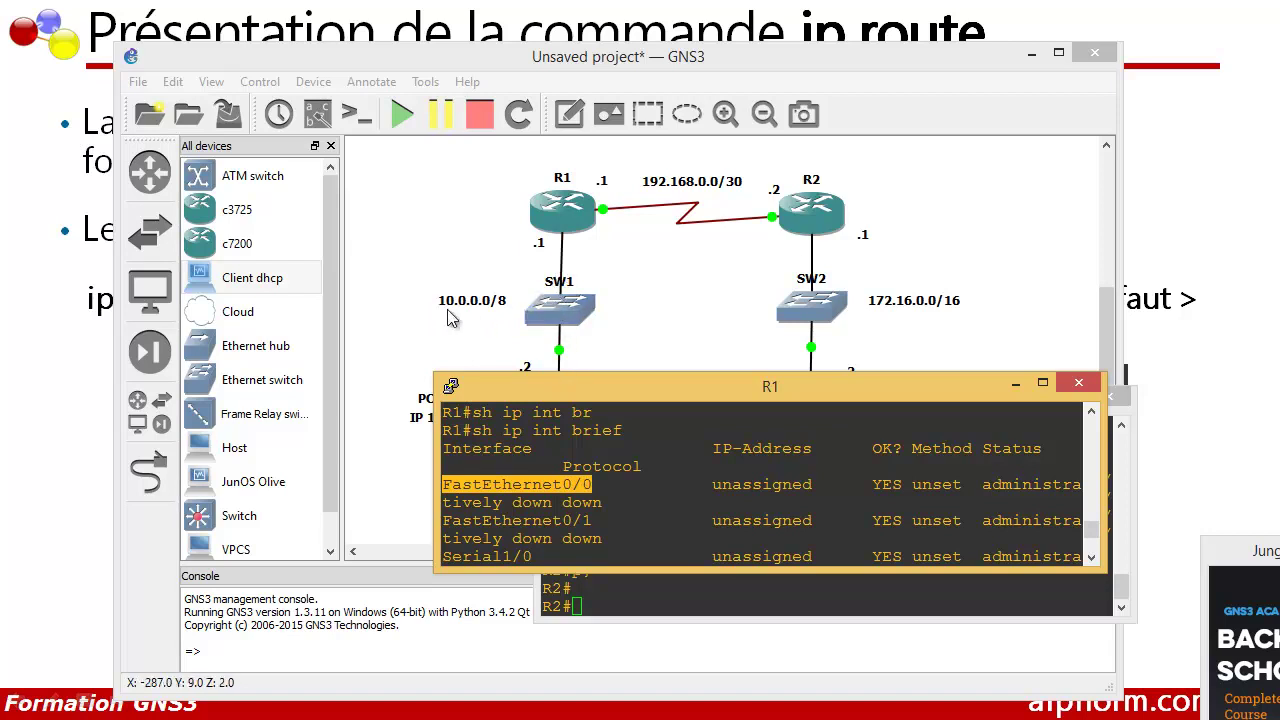
scroll(534, 470, "down", 2)
left_click_drag(542, 484, 447, 484)
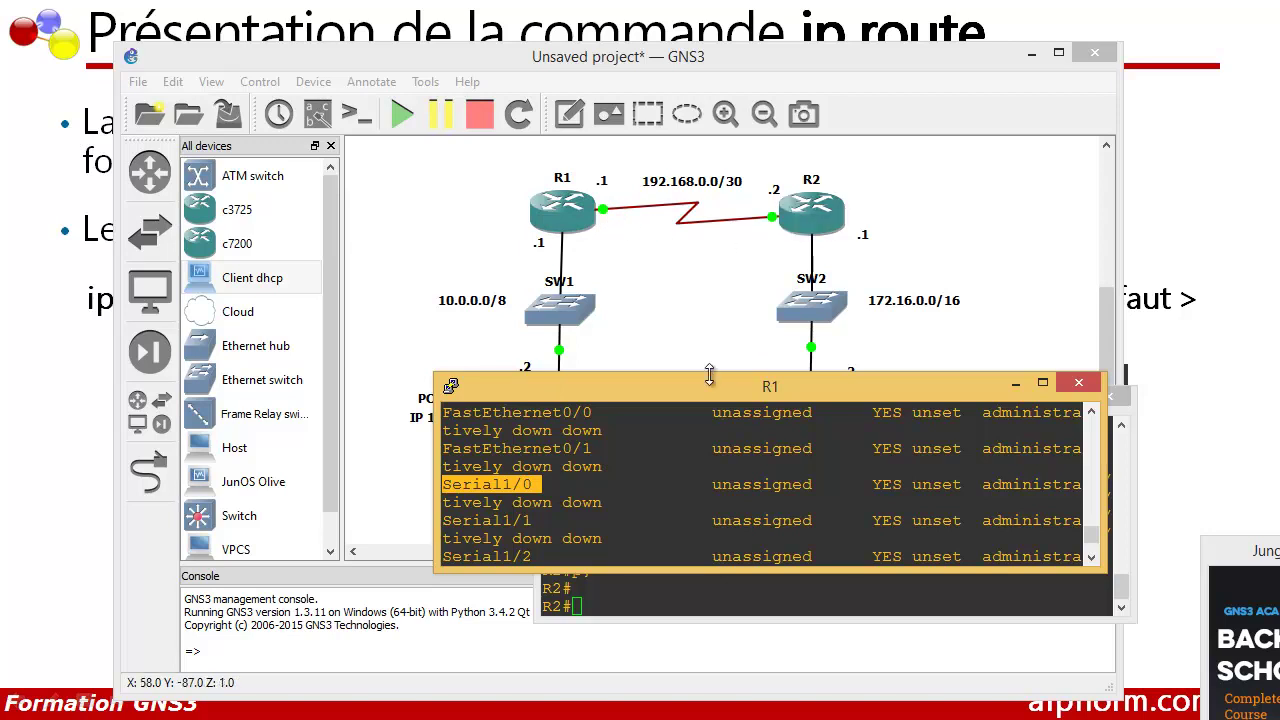
Enter configuration mode on R1 with conf terminal and select interface f 0/0.
left_click_drag(709, 375, 709, 354)
key("Return")
type("conf ter")
key("Tab")
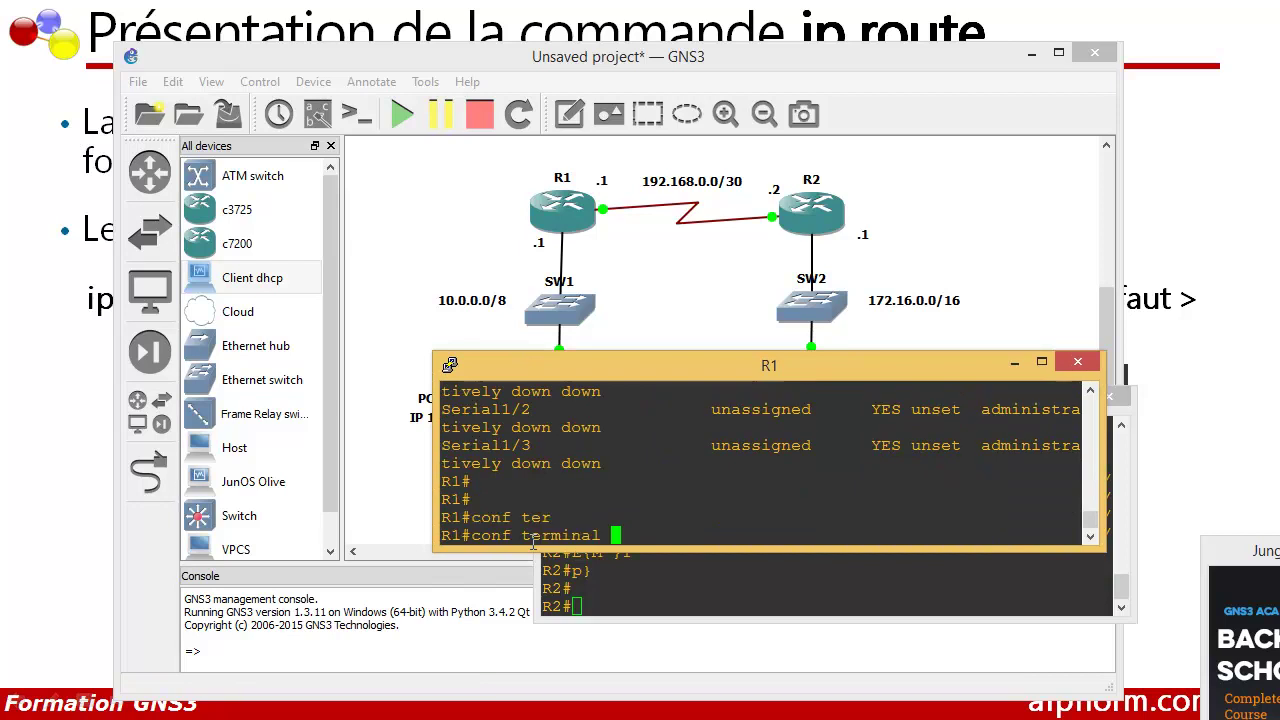
key("Return")
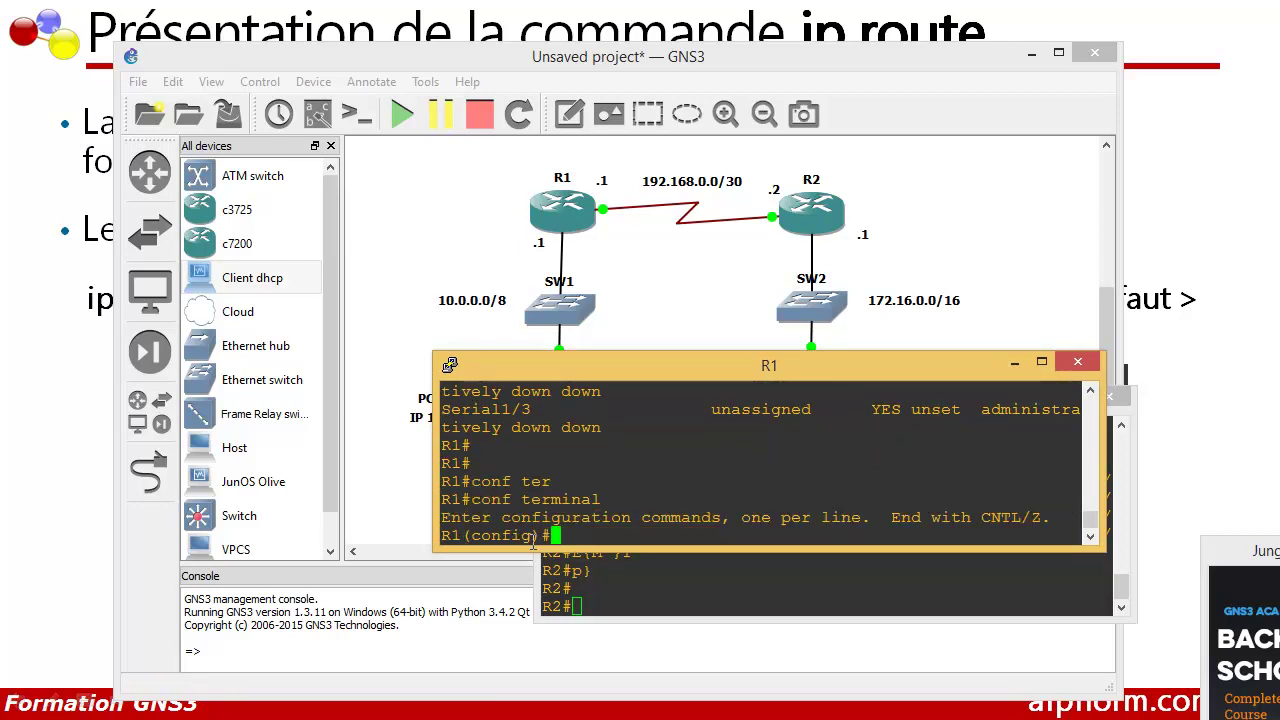
type("int f 0/0")
key("Return")
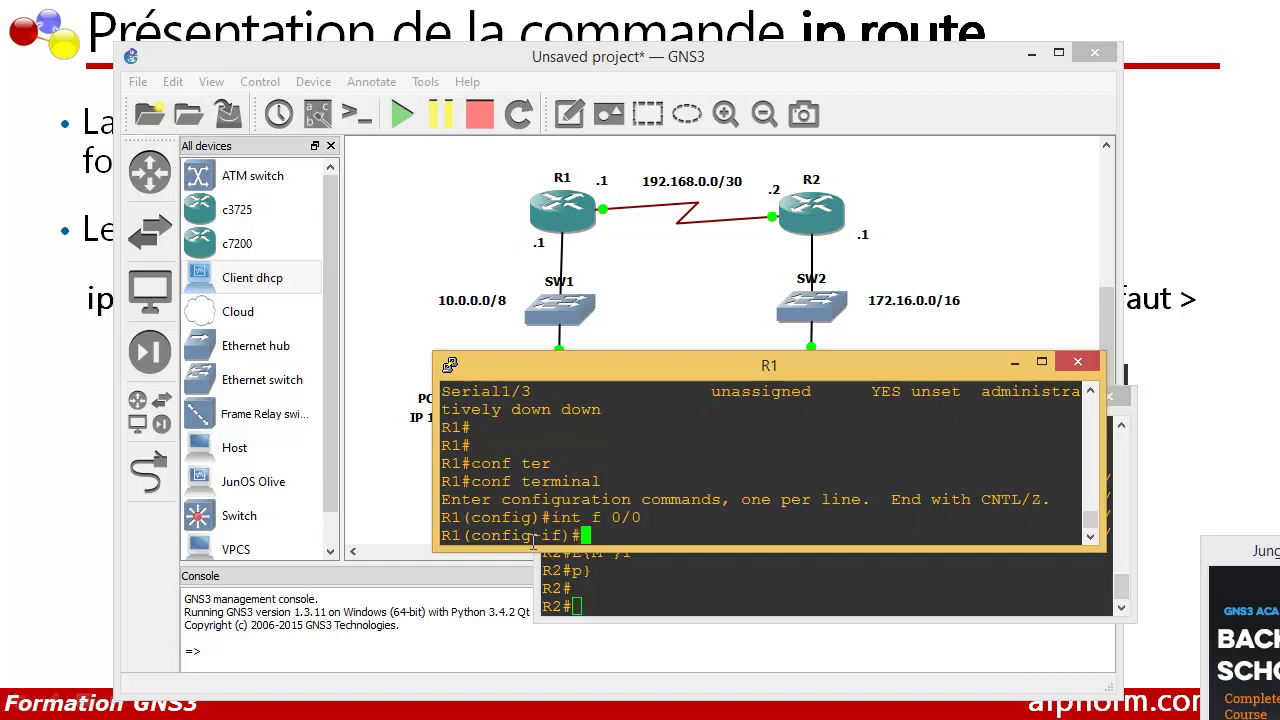
Assign IP address 10.0.0.1 with mask 255.0.0.0 to R1's FastEthernet 0/0 interface.
type("ip add")
key("Tab")
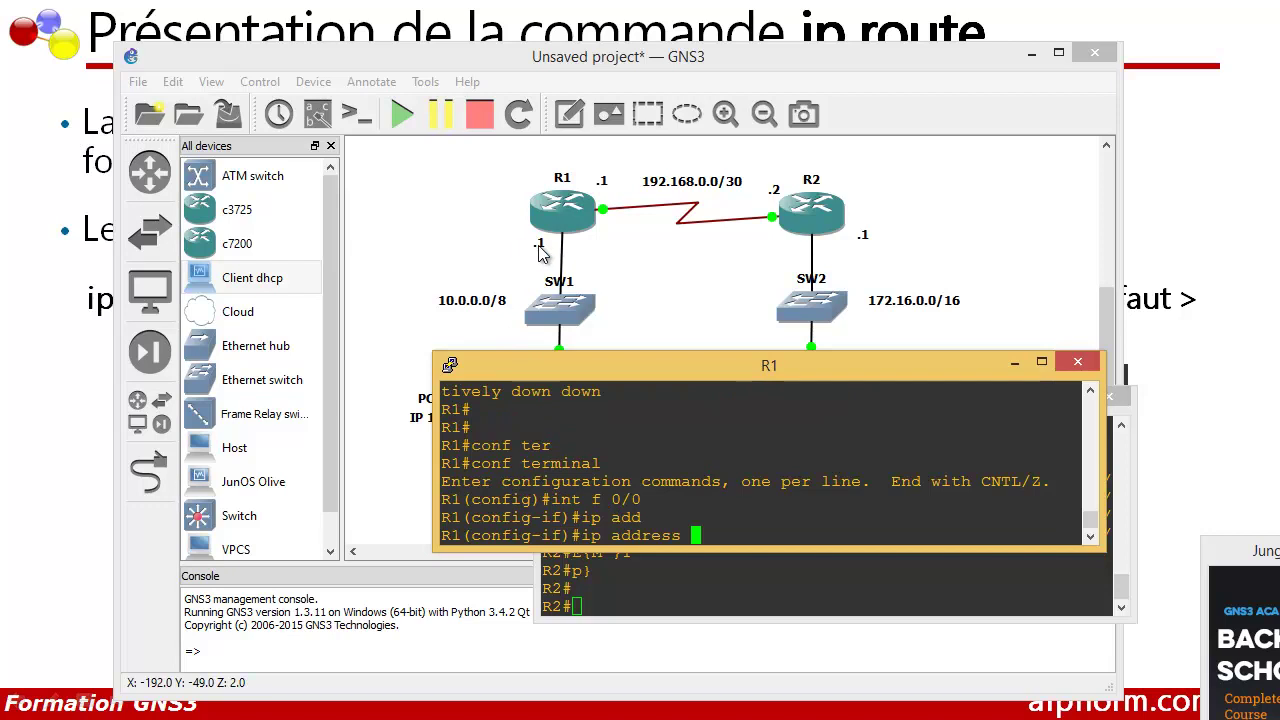
type("10.")
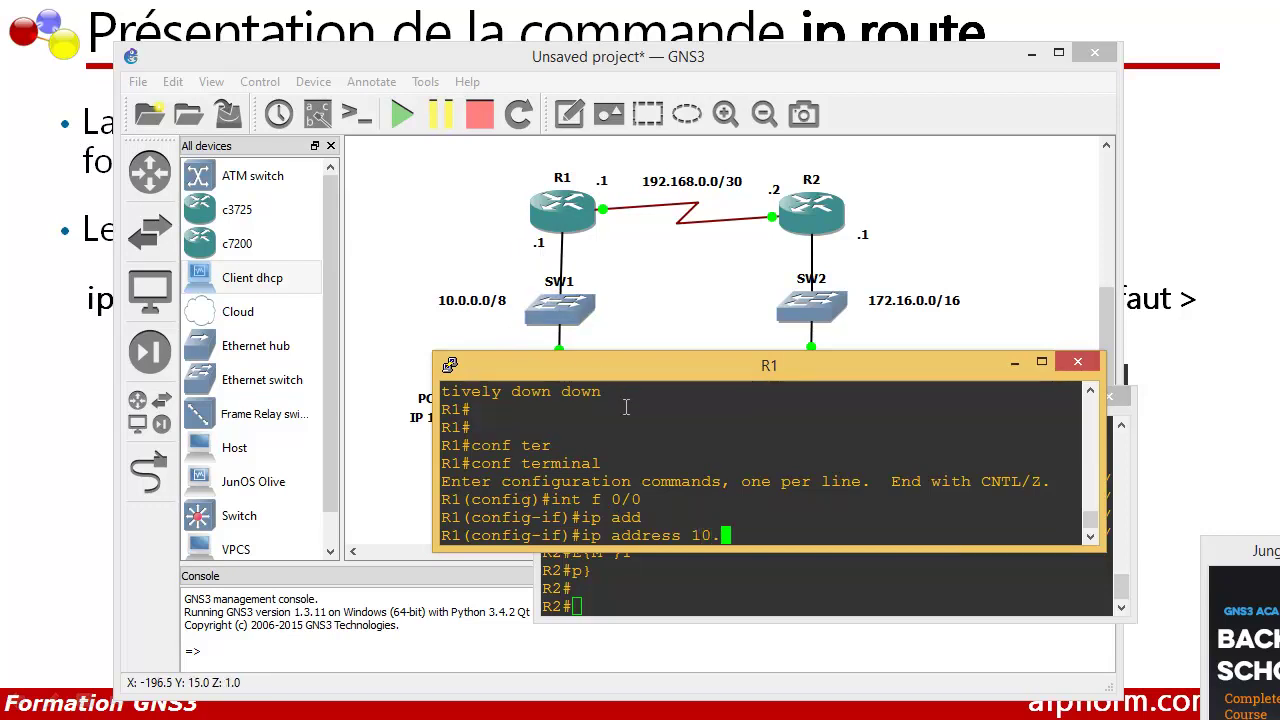
type("0.0.1 255.0.0")
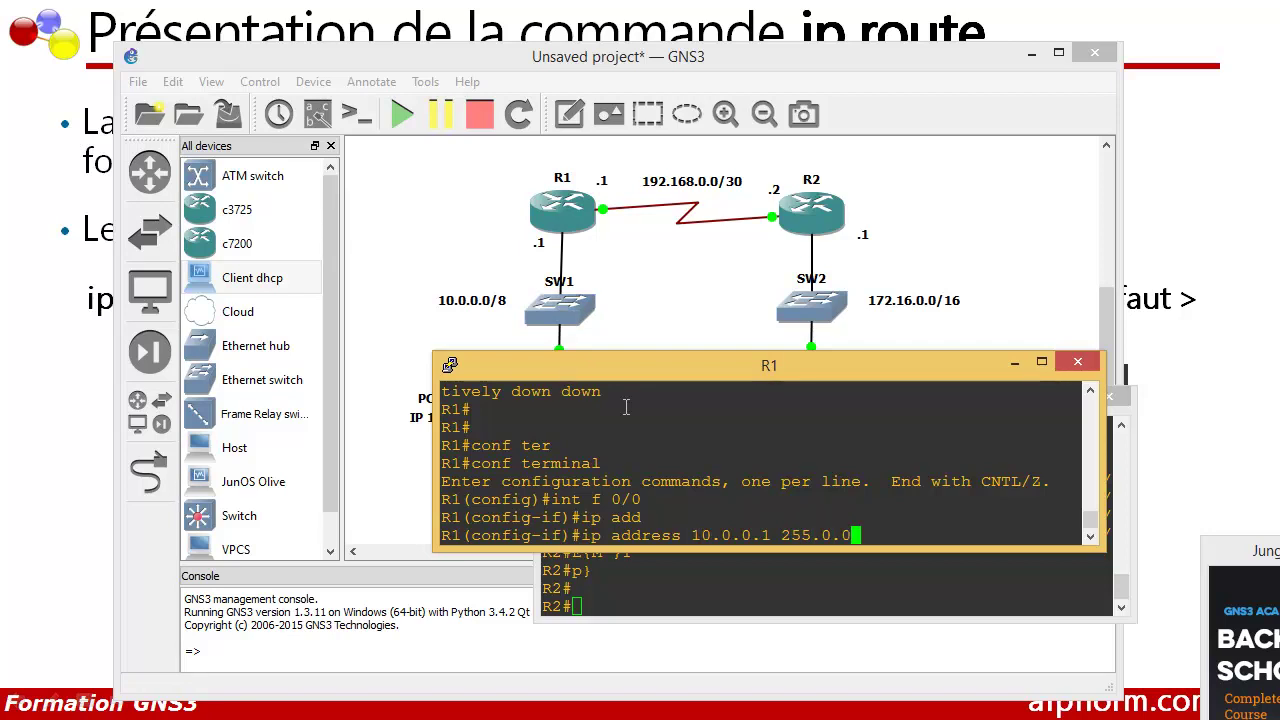
type(".0")
key("Return")
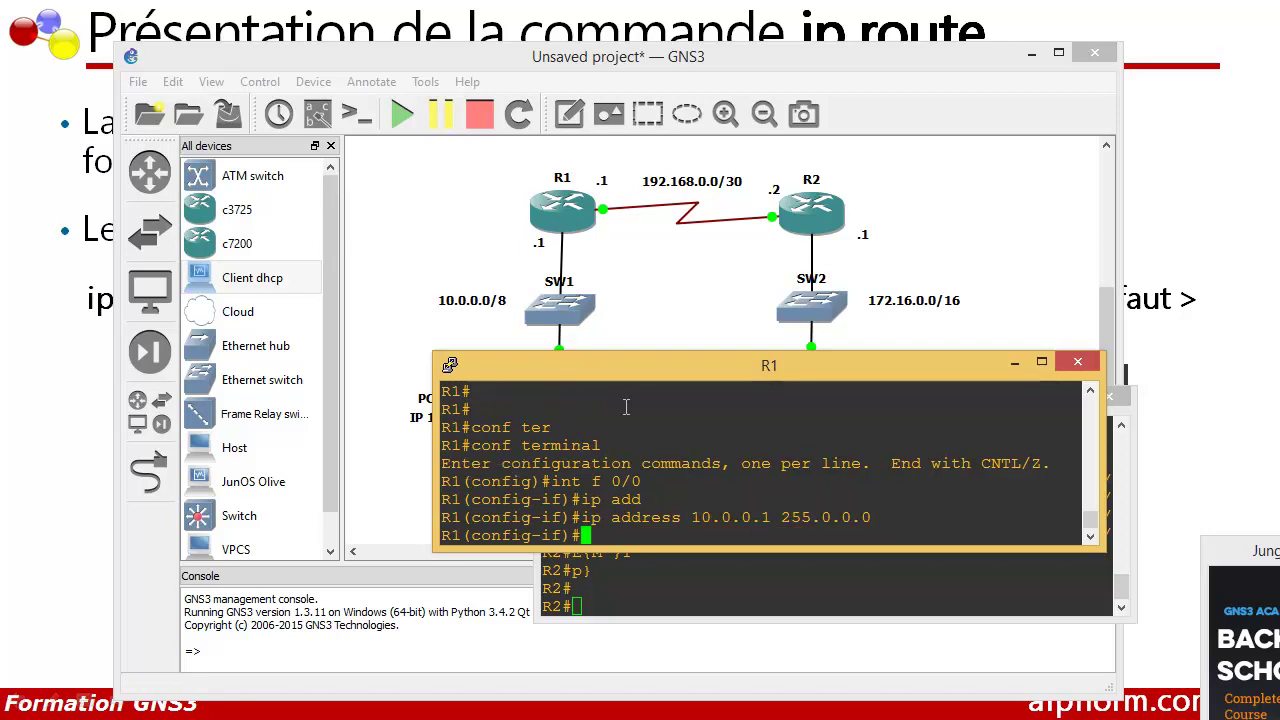
Enable R1's FastEthernet 0/0 interface with no shutdown and return to global configuration mode.
type("no shu")
key("Tab")
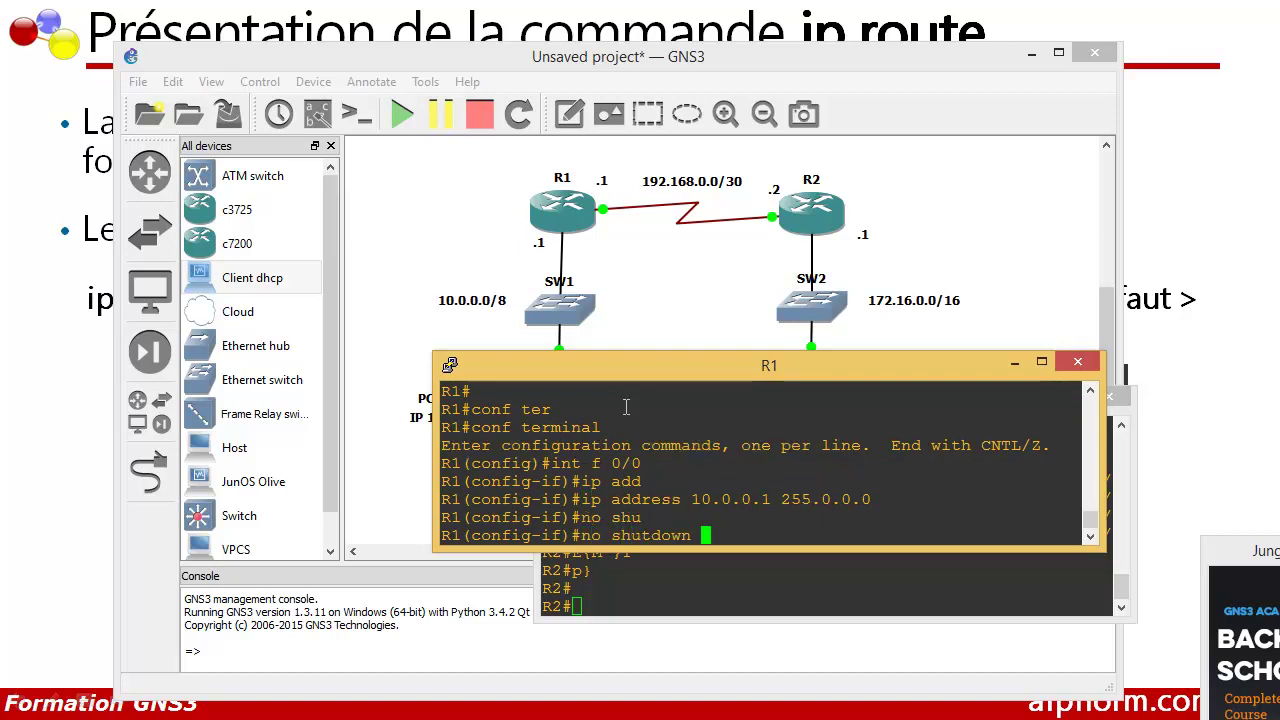
key("Return")
key("Return")
type("exit")
key("Return")
key("Return")
key("Return")
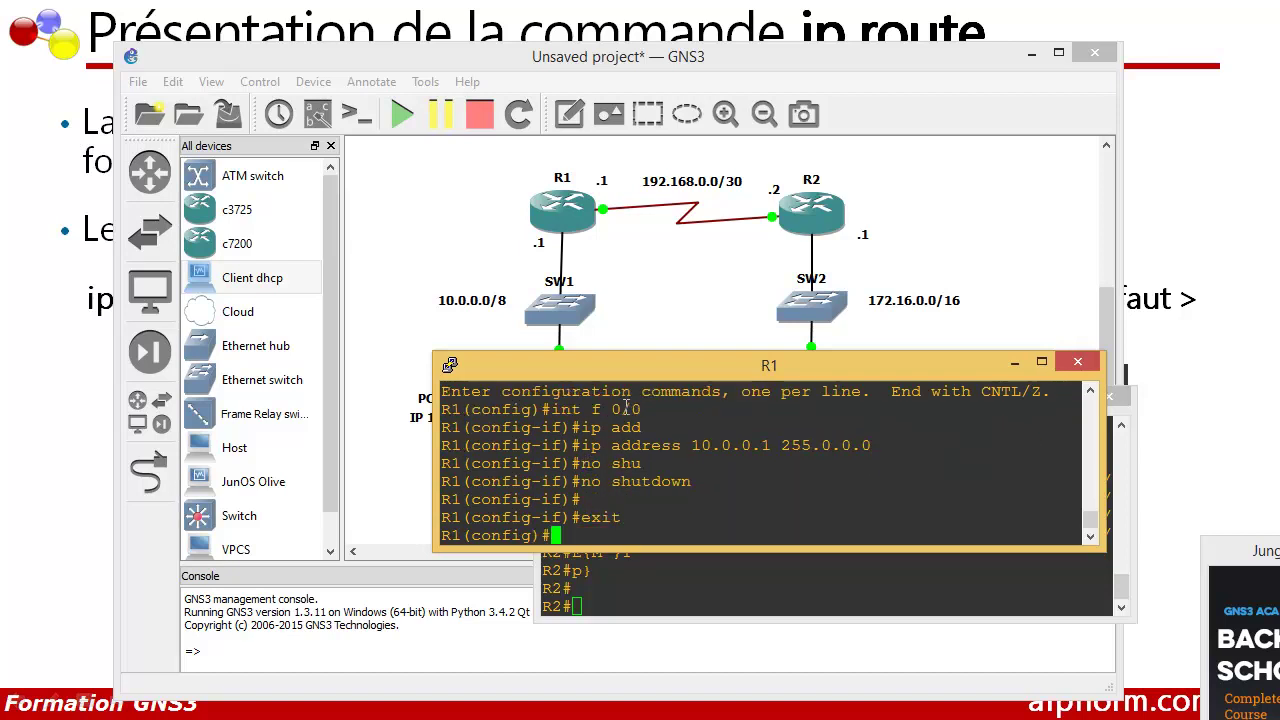
key("Return")
key("Return")
key("Return")
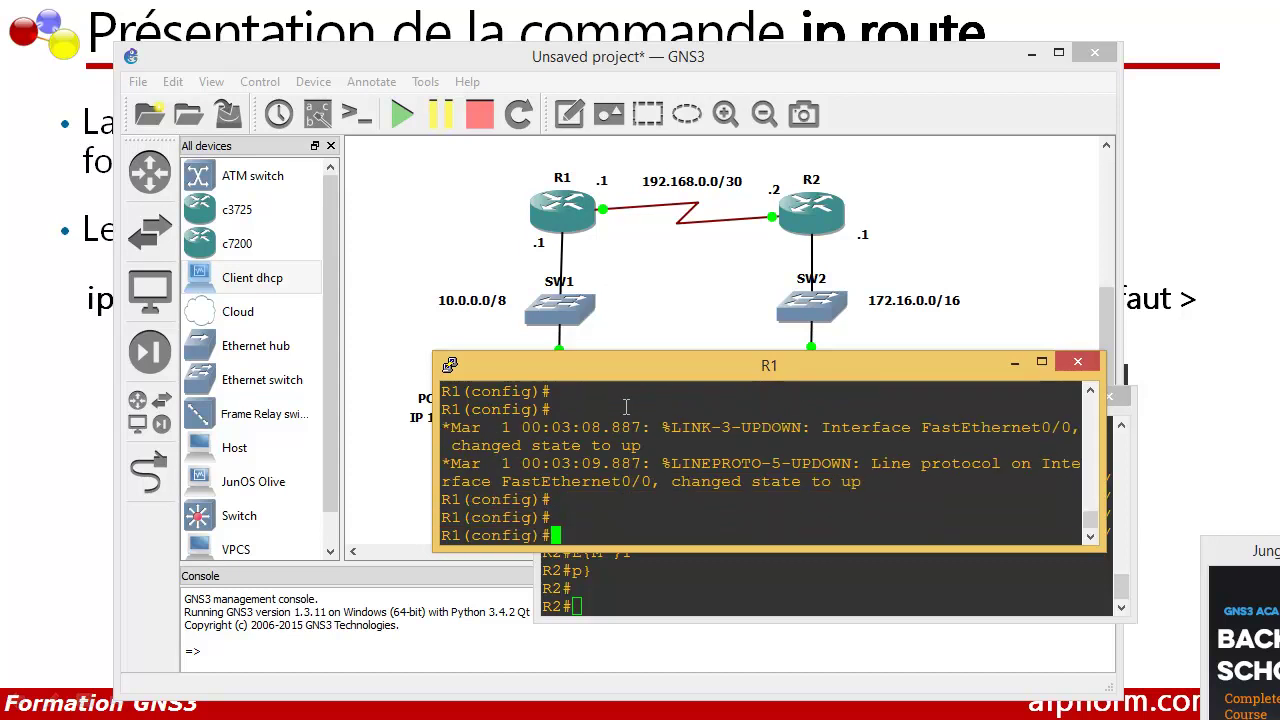
Select R1's interface s 1/0 and assign it IP address 192.168.0.1 with mask 255.255.255.0.
type("int s 1/0")
key("Return")
type("ip add")
key("Tab")
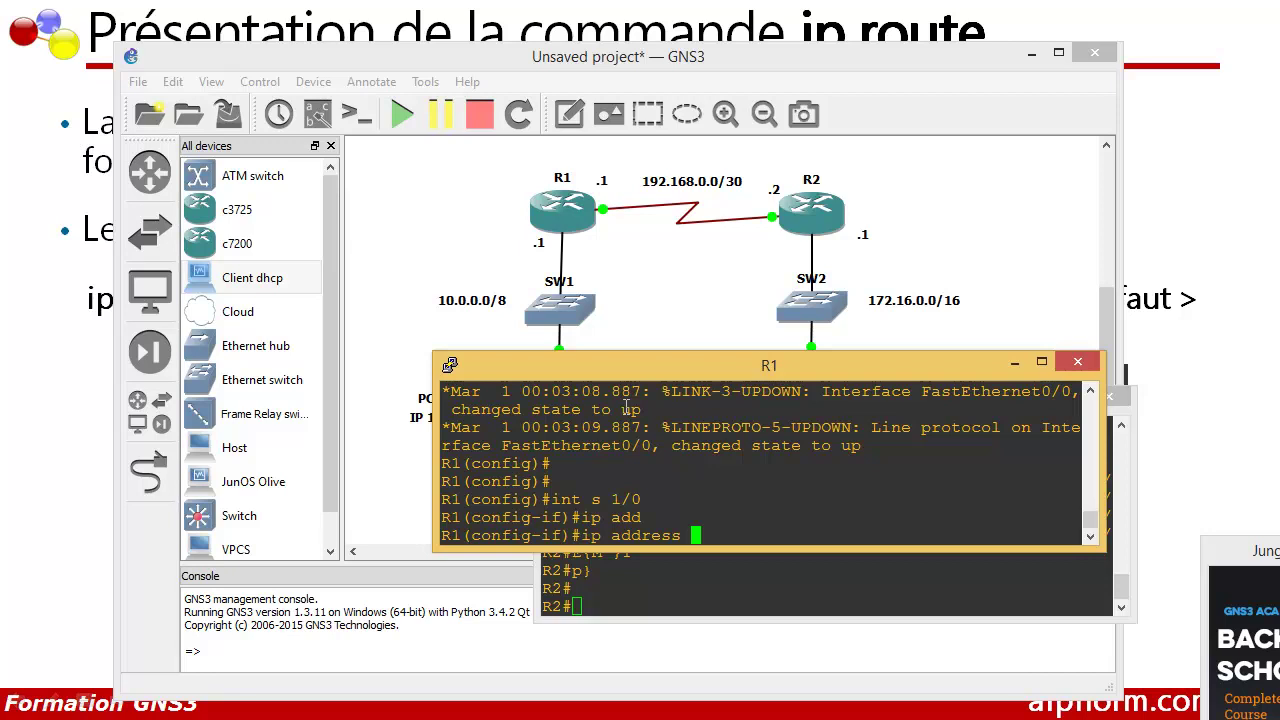
type("192.168.0.1 255.2")
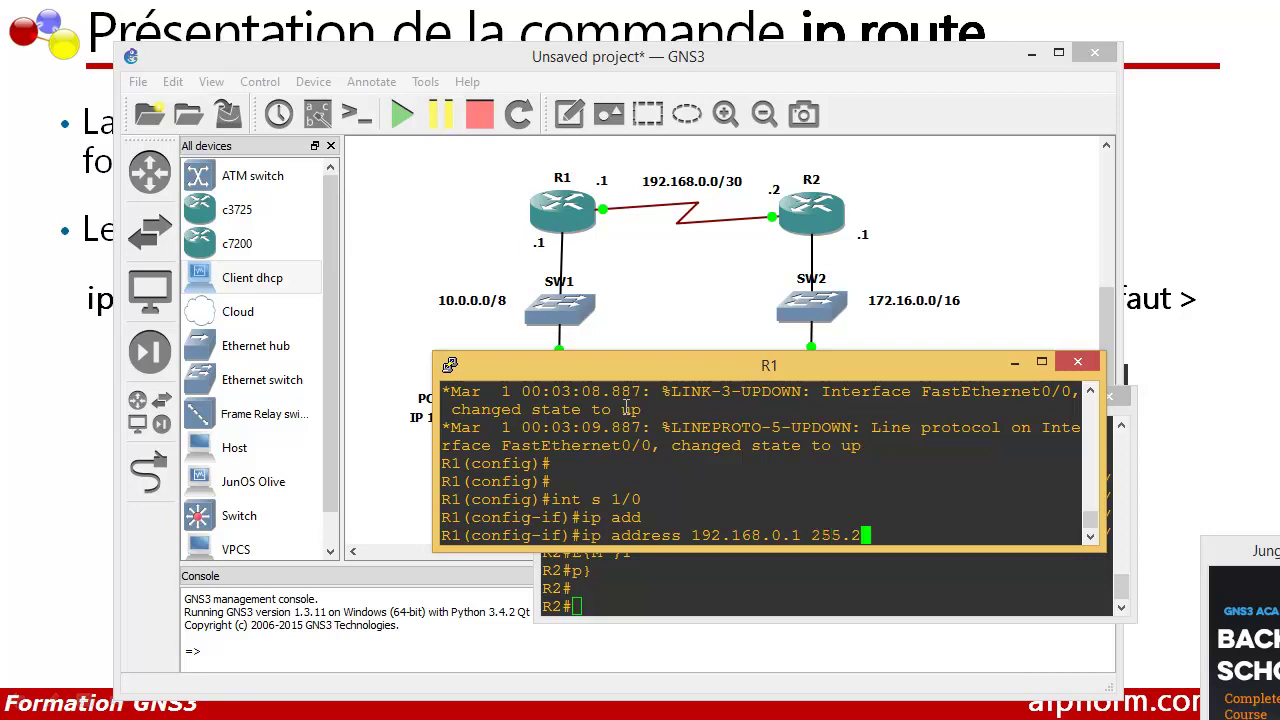
type("55.255.0")
key("Return")
Enable R1's Serial 1/0 interface with no shutdown and exit interface configuration.
type("no shu")
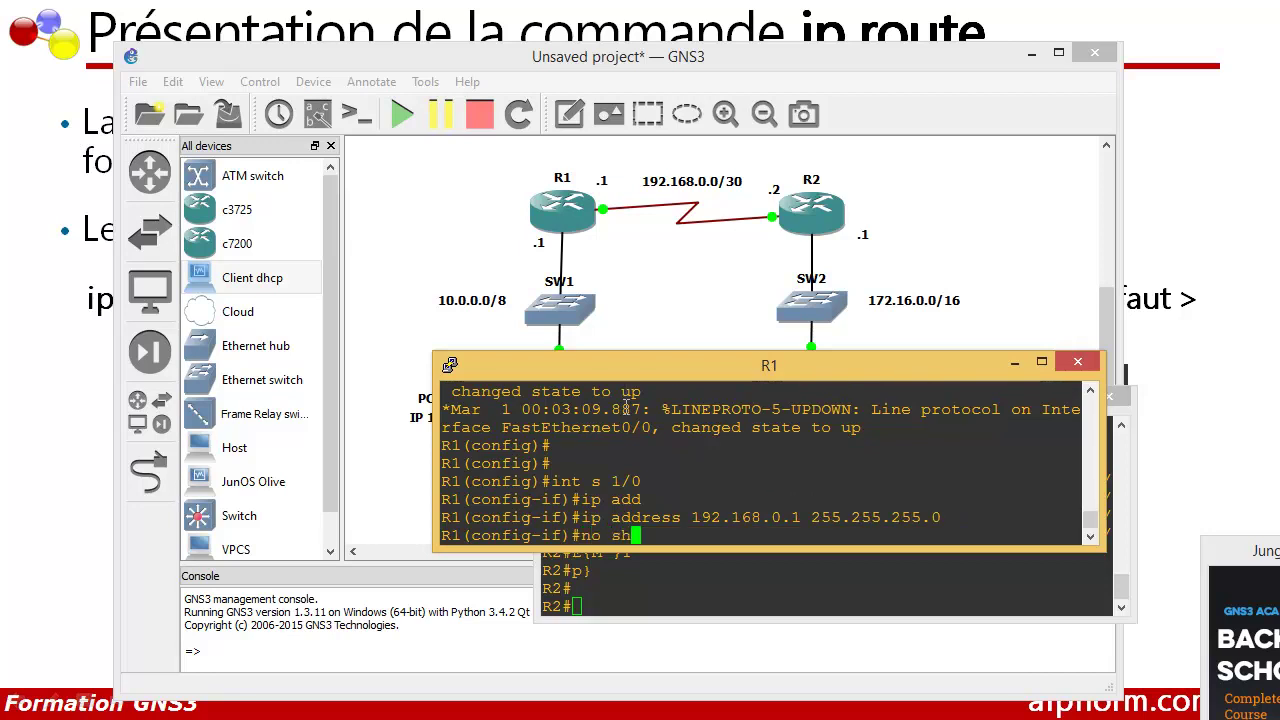
key("Tab")
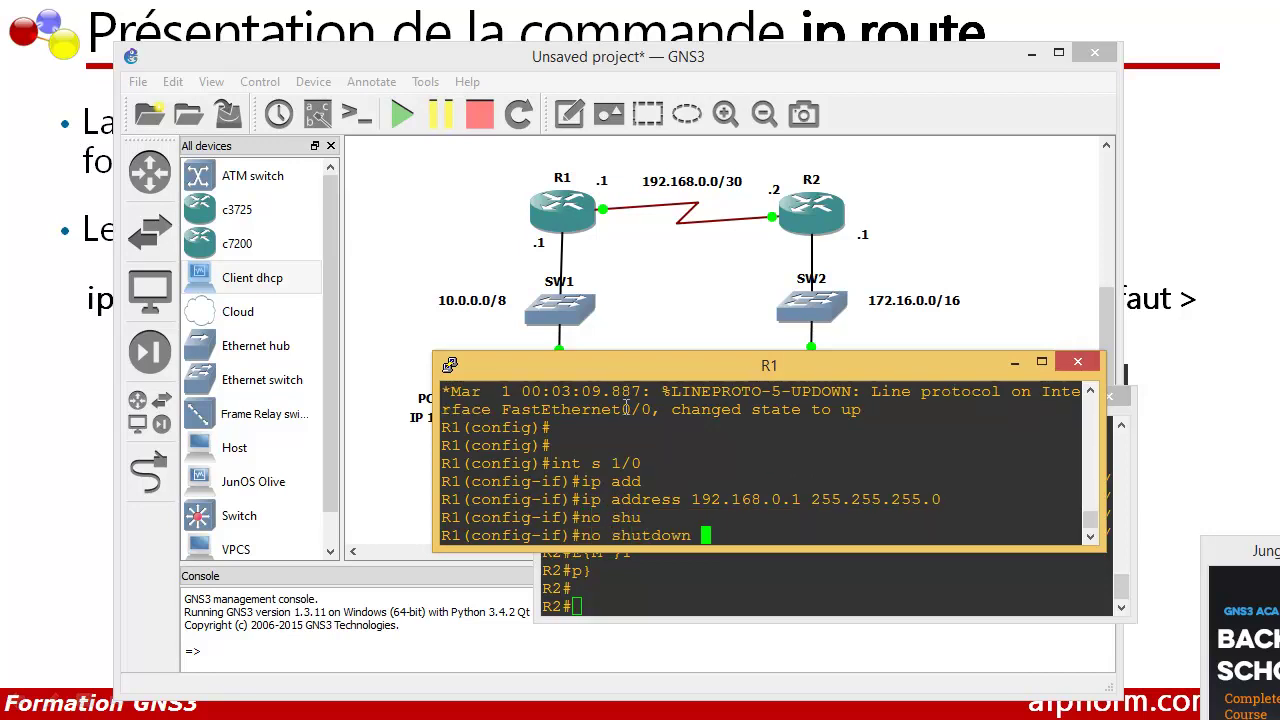
key("Return")
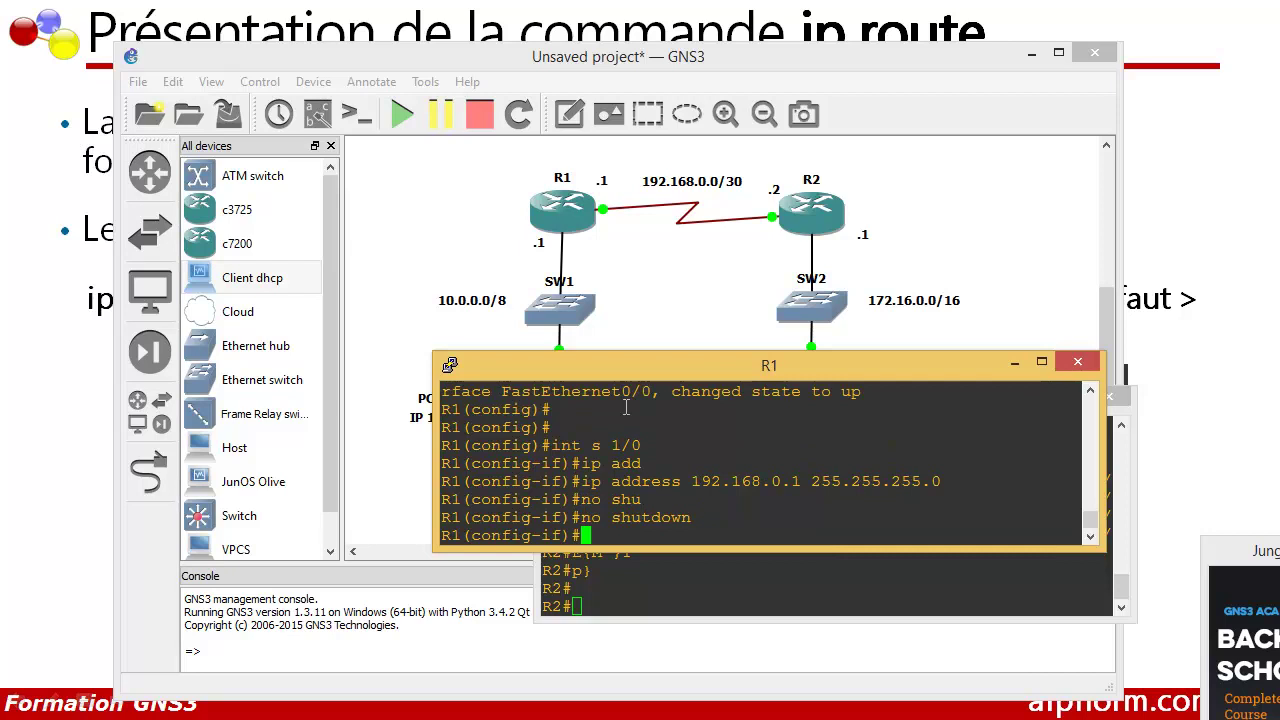
type("exit")
key("Return")
key("Return")
key("Return")
Exit global configuration mode on R1 to return to the privileged prompt.
type("eit")
key("BackSpace")
key("BackSpace")
key("BackSpace")
type("exit")
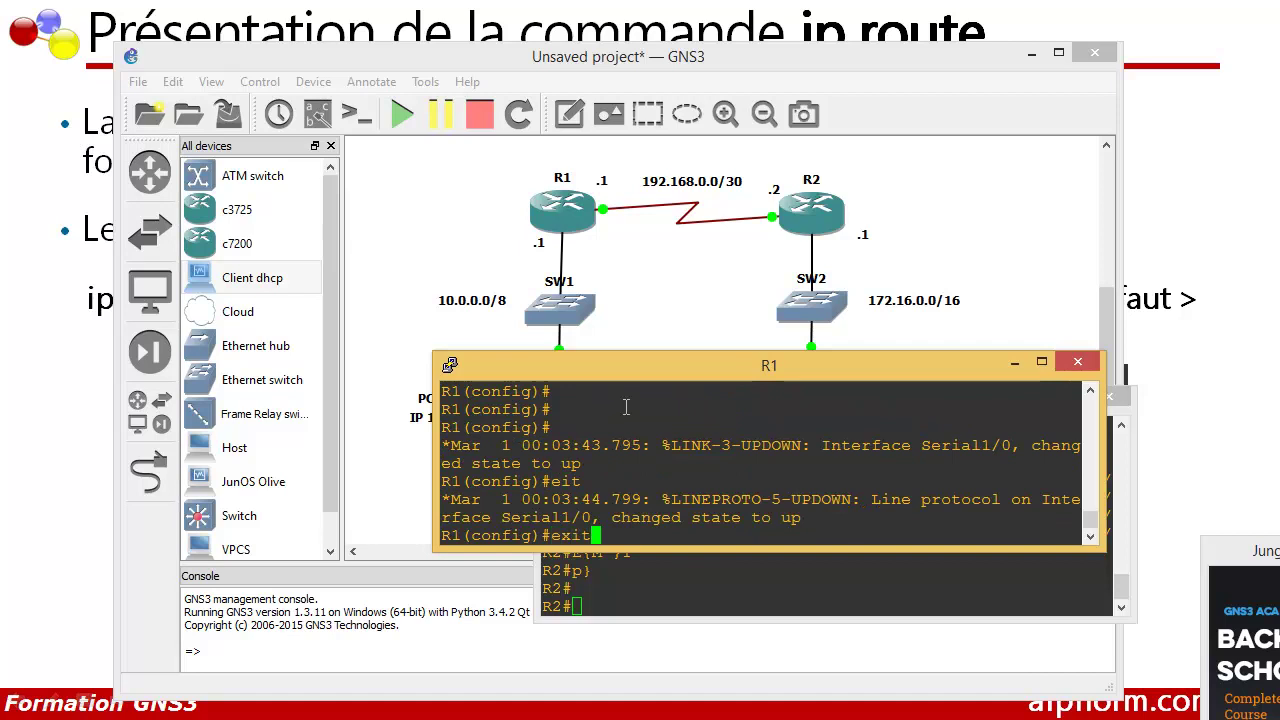
key("Return")
key("Return")
key("Return")
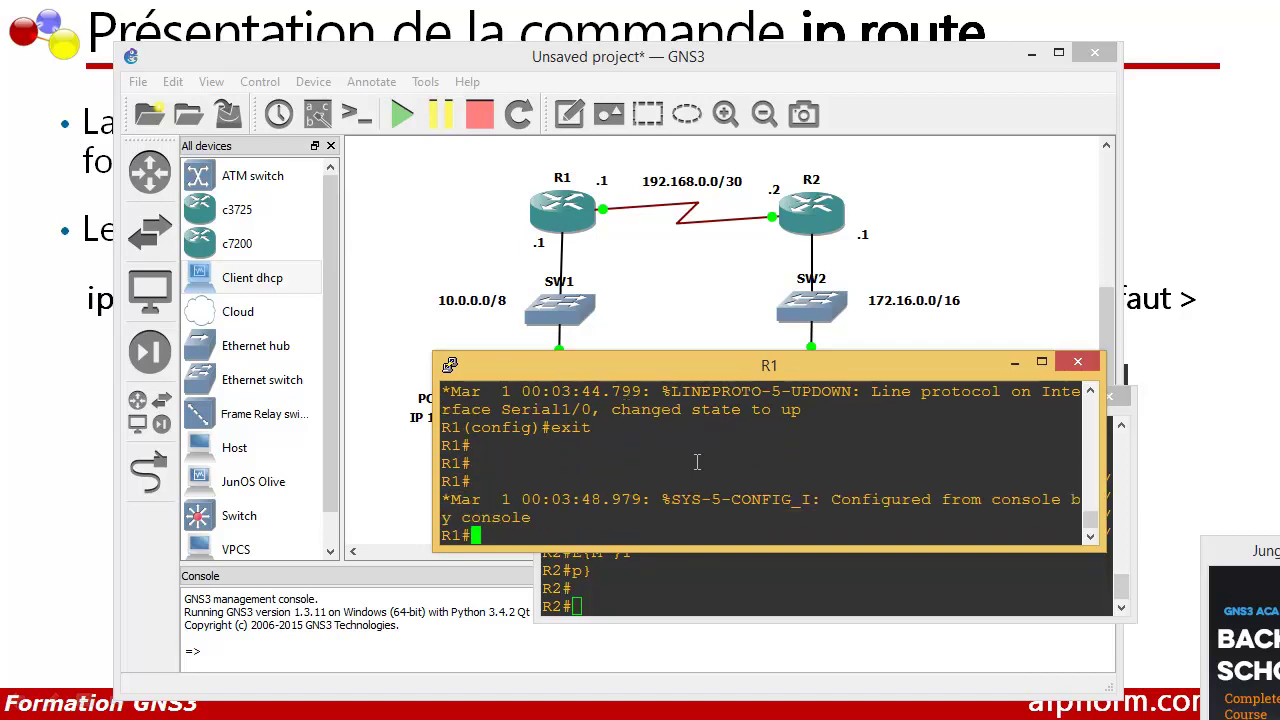
Switch to R2's console, move its window clear, and enter global configuration mode with conf t.
left_click(740, 565)
left_click_drag(678, 400, 712, 333)
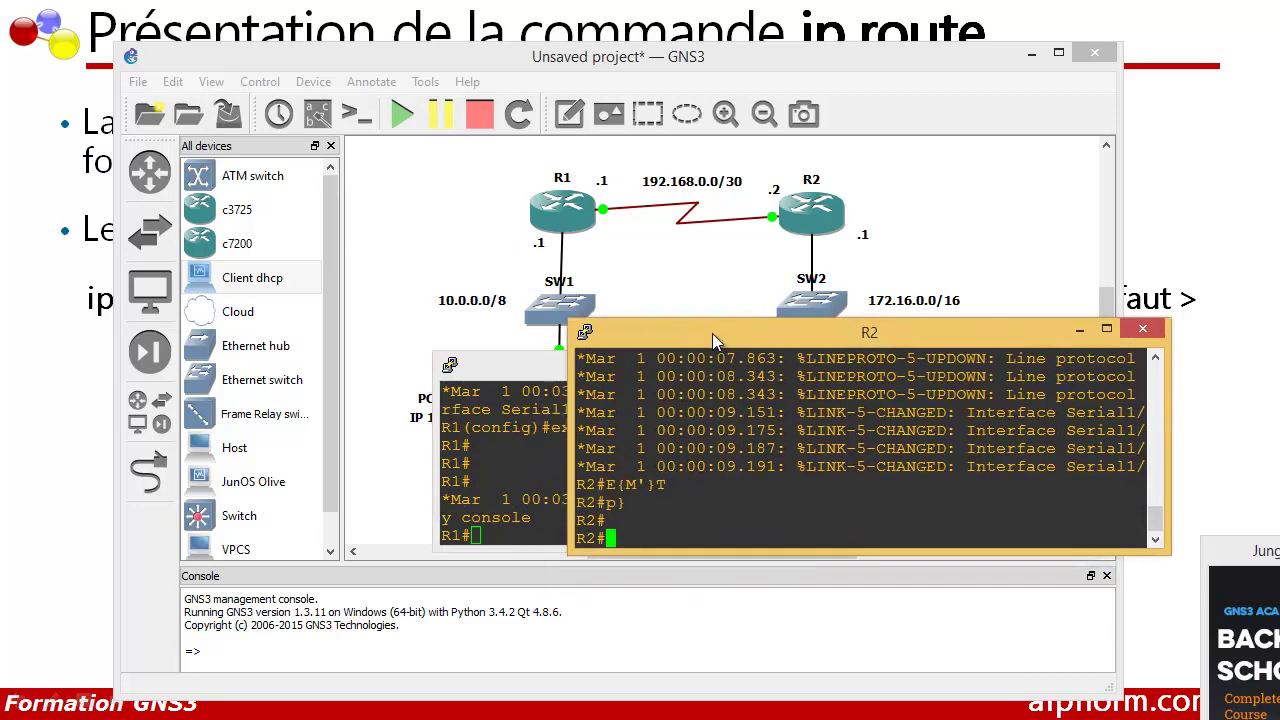
key("Return")
key("Return")
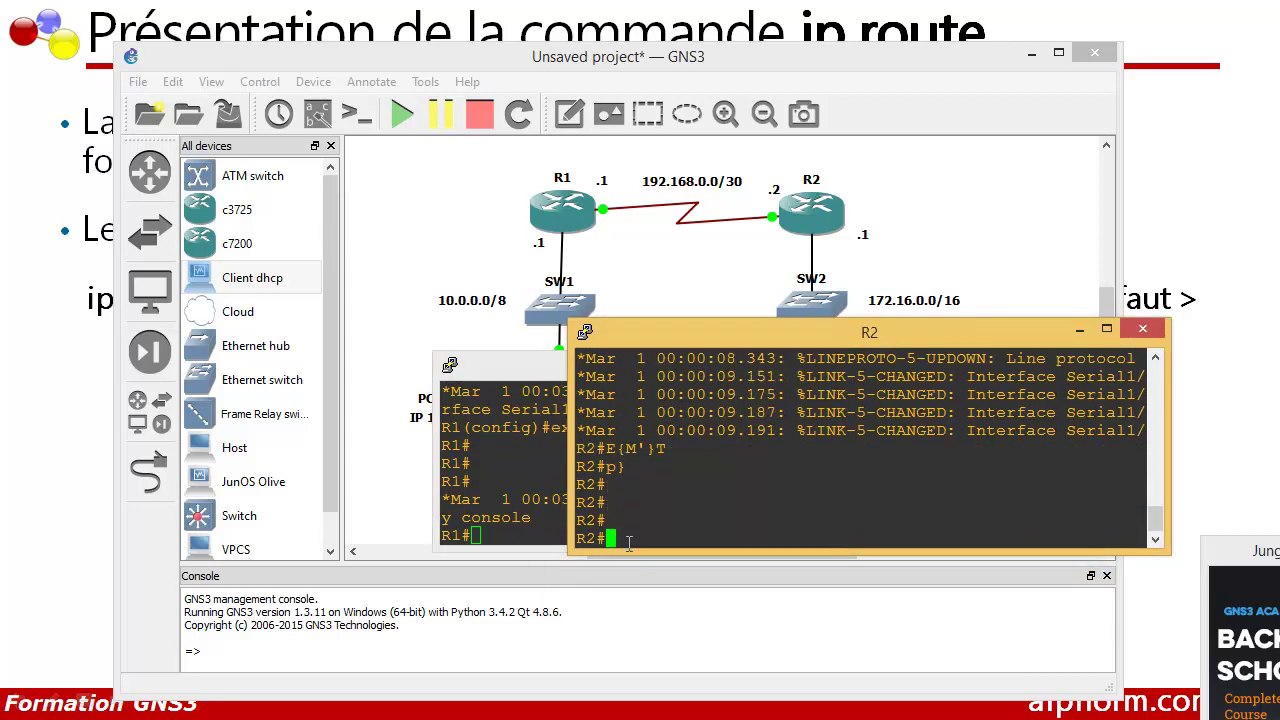
type("conf t")
key("Return")
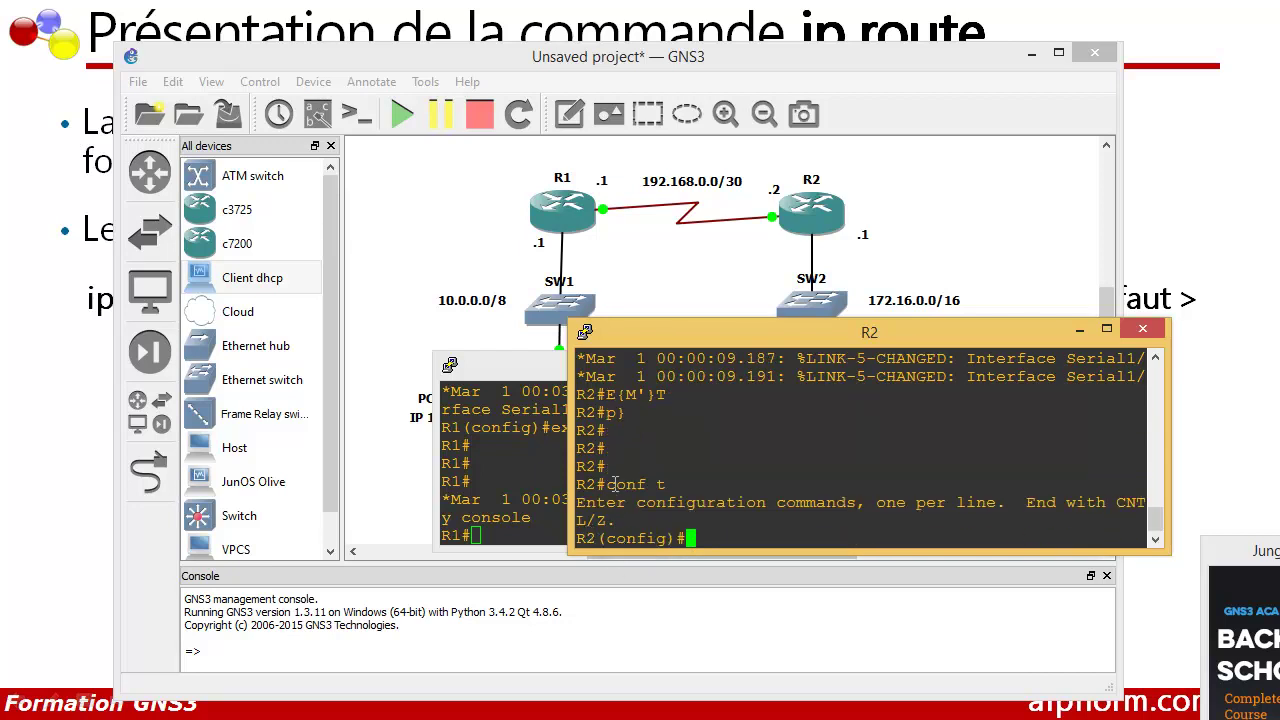
left_click_drag(608, 484, 672, 484)
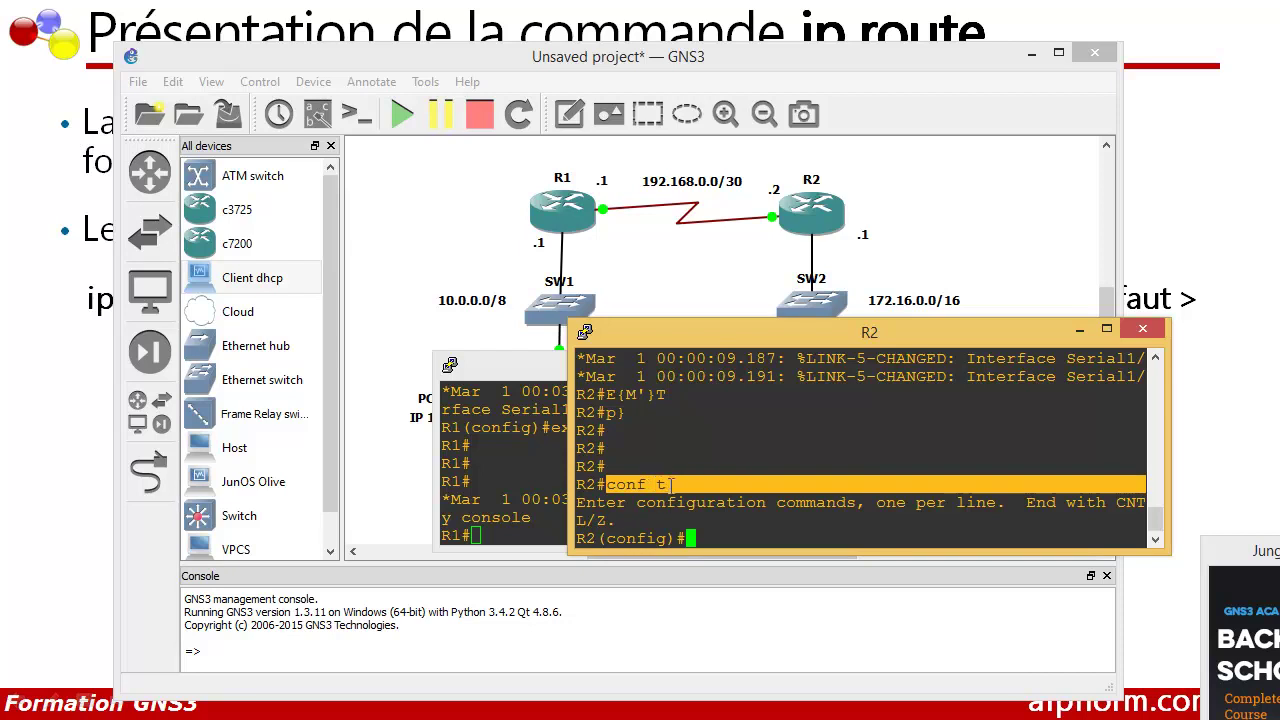
left_click(652, 540)
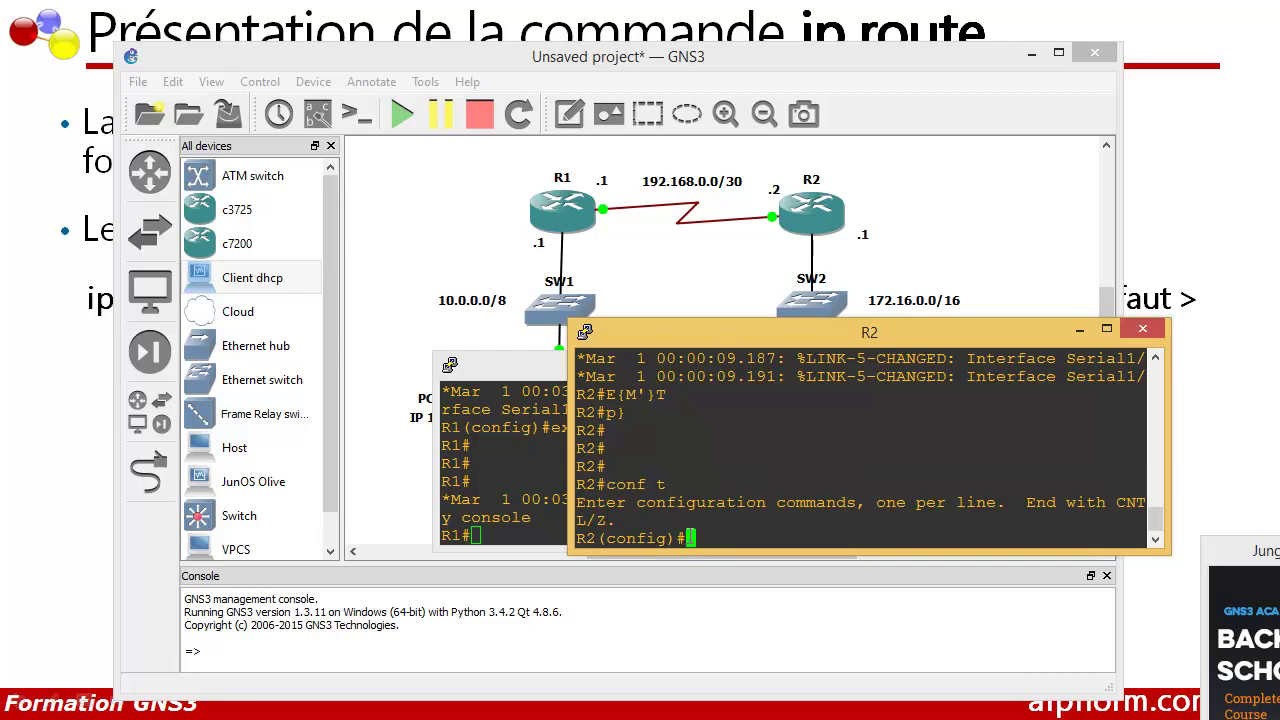
Select R2's interface f 0/0 and assign it IP address 172.16.0.1 with mask 255.255.0.0.
type("int f 0/0")
key("Return")
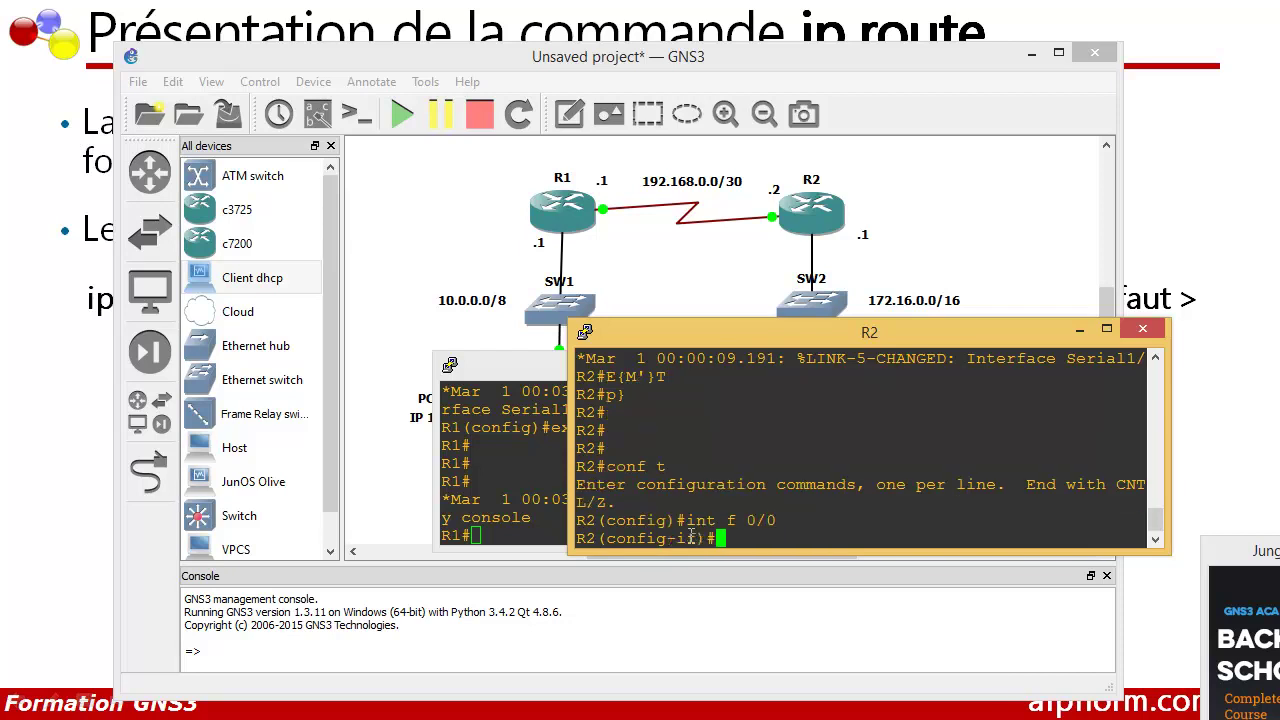
type("ip add")
key("Tab")
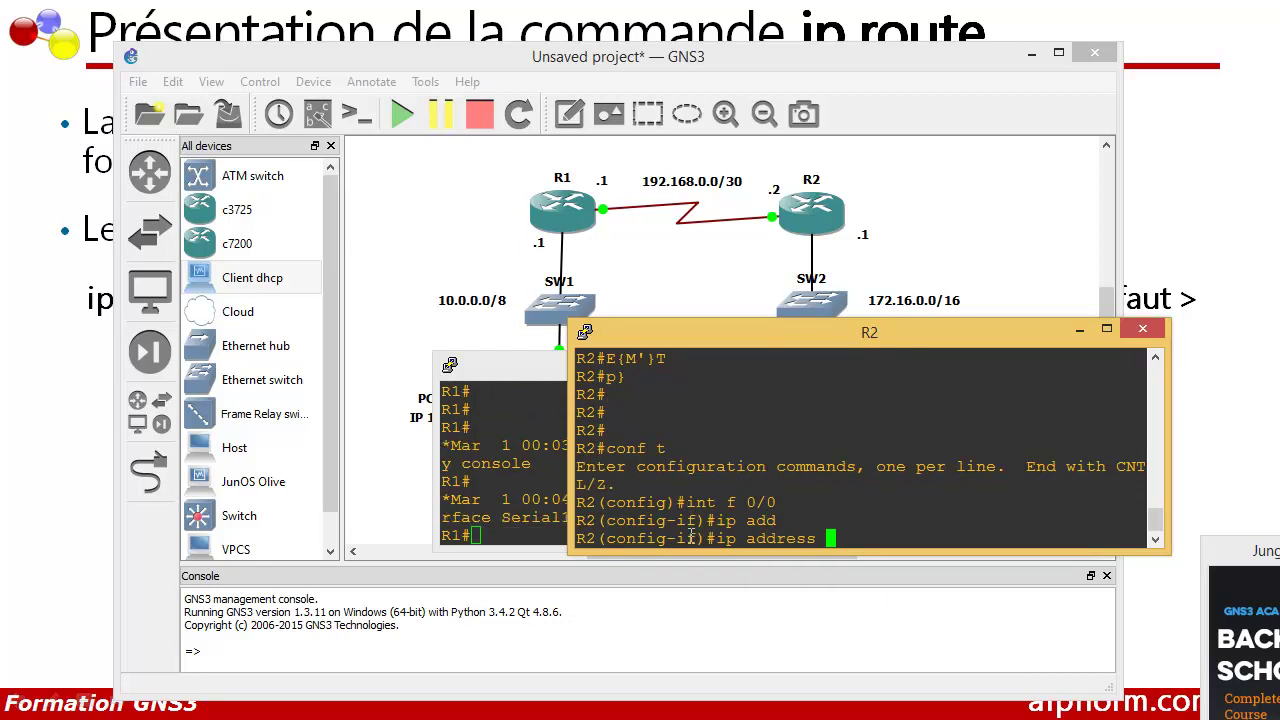
type("172.16.0.1 255.255.0.0")
key("Return")
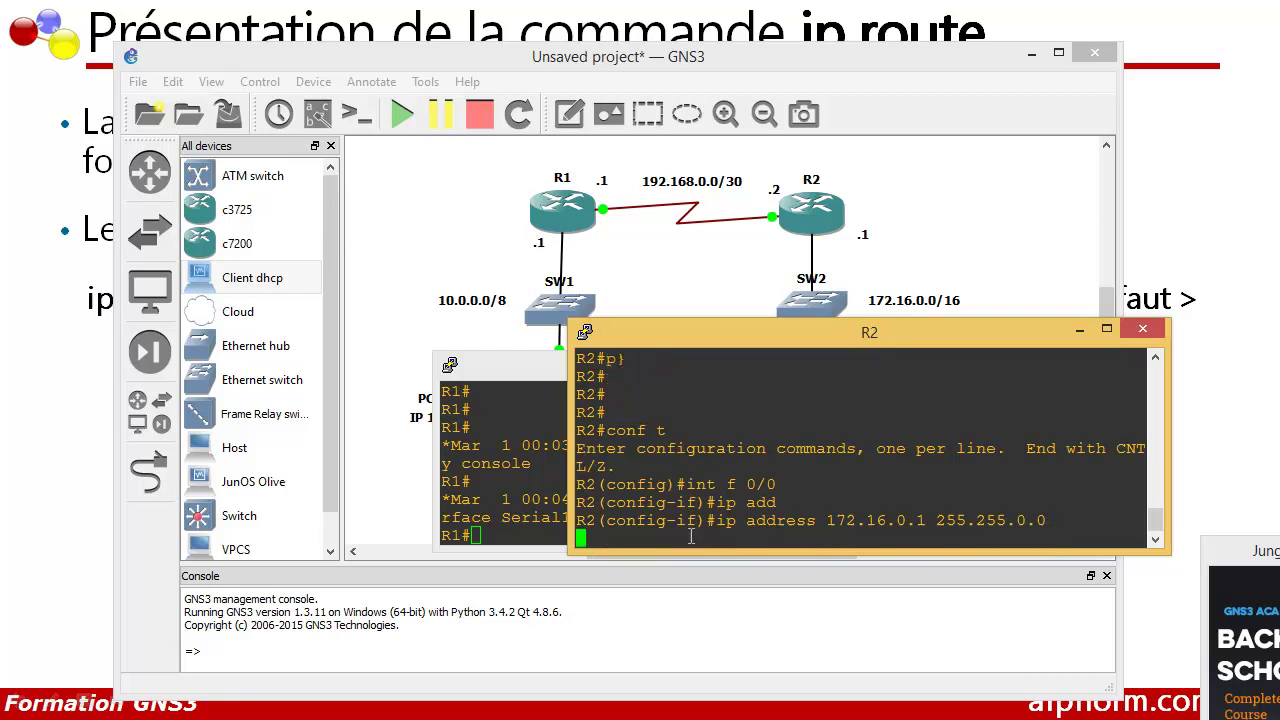
Enable R2's f 0/0 interface with no shutdown and exit interface configuration.
type("no shu")
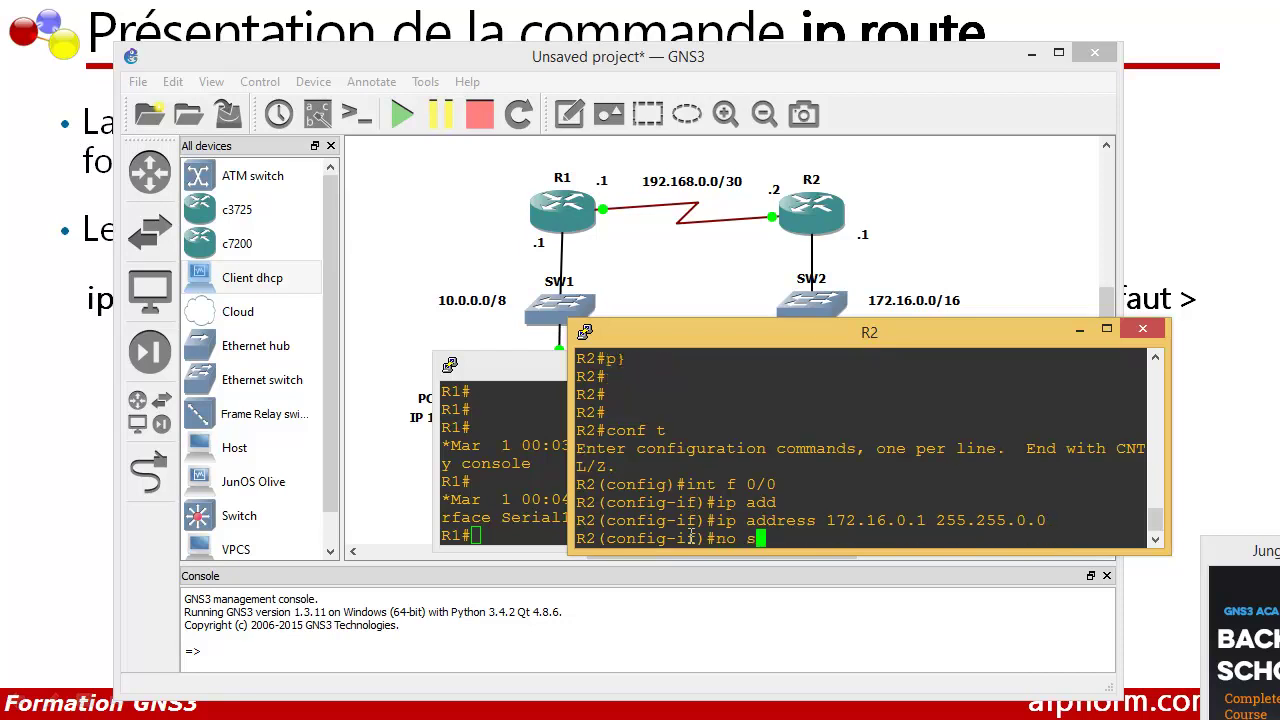
key("Tab")
key("Return")
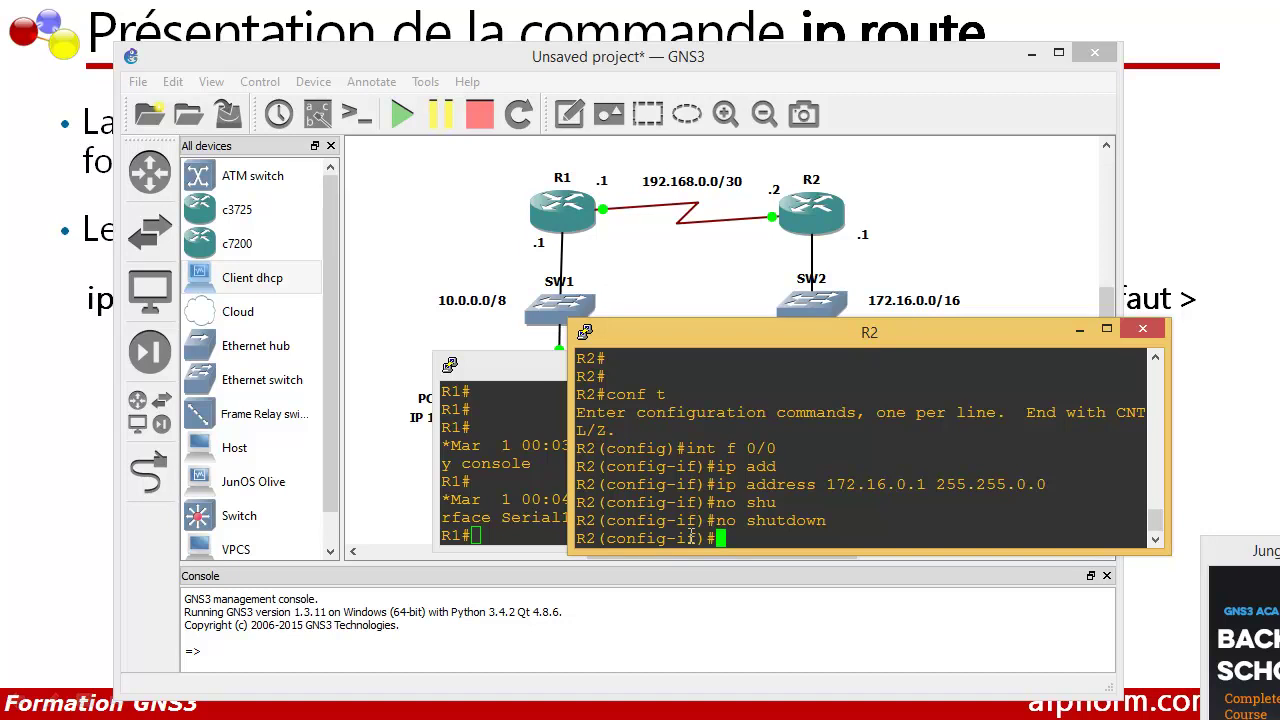
key("Return")
key("Return")
type("exit")
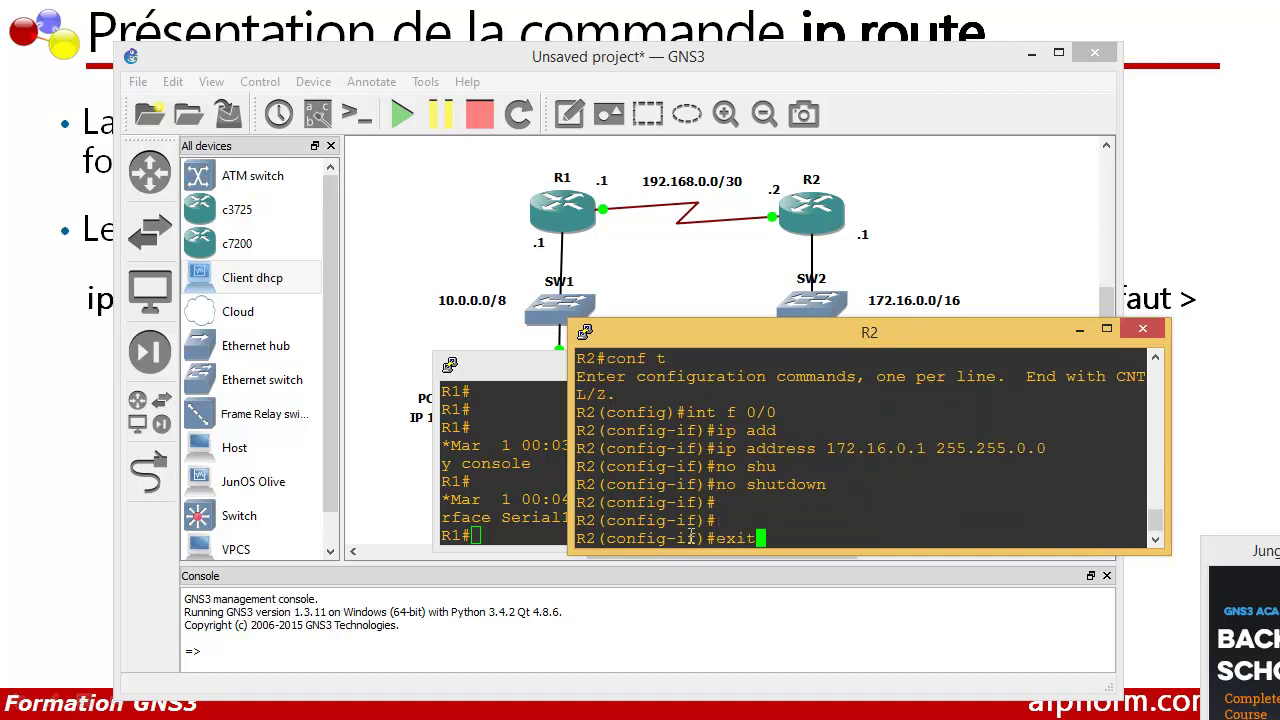
key("Return")
key("Return")
key("Return")
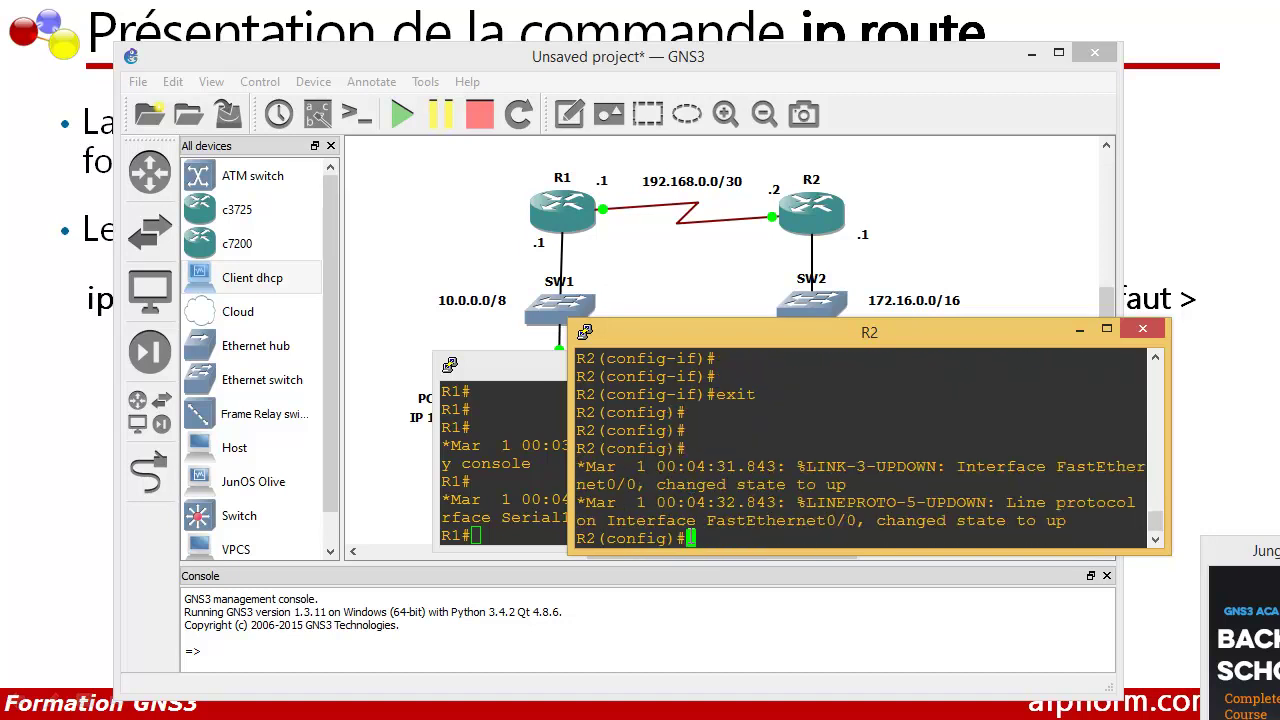
Select R2's interface s 1/0 and assign it IP address 192.168.0.2 with mask 255.255.255.0.
key("Return")
type("int s 1/0")
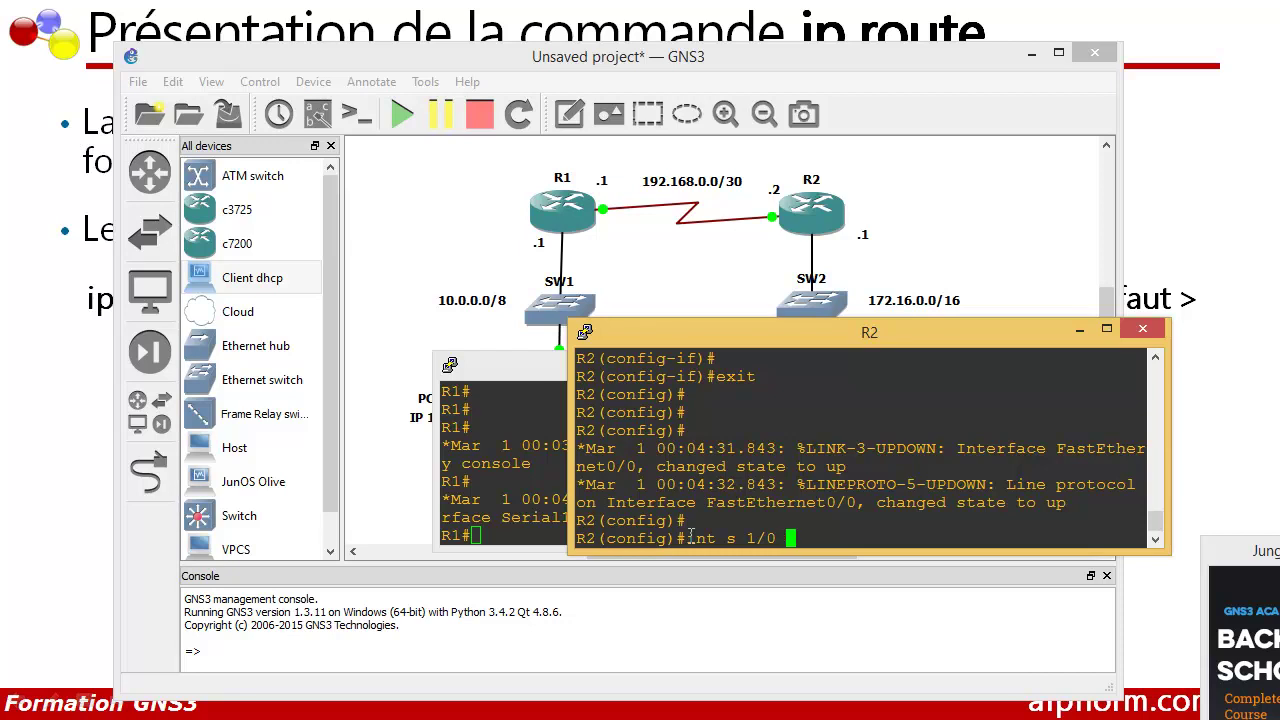
key("Return")
type("ip add")
key("Tab")
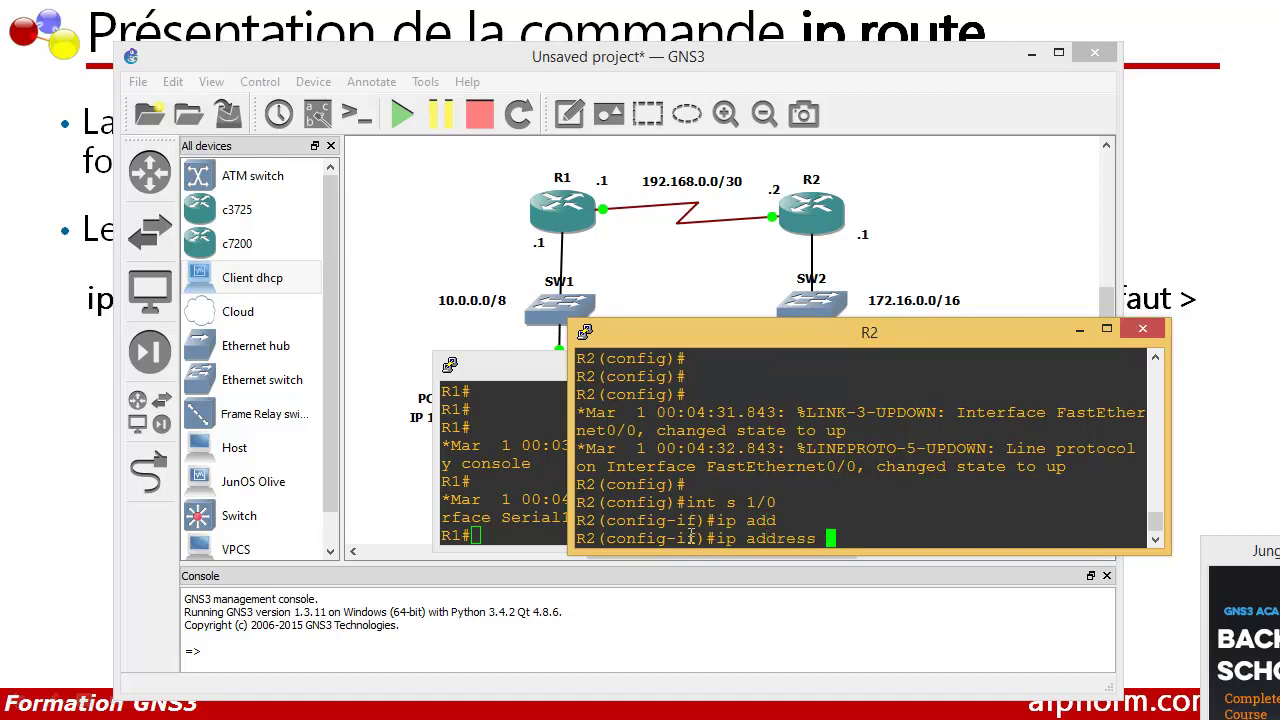
type("192.168.0.2 255.255.255.0")
key("Return")
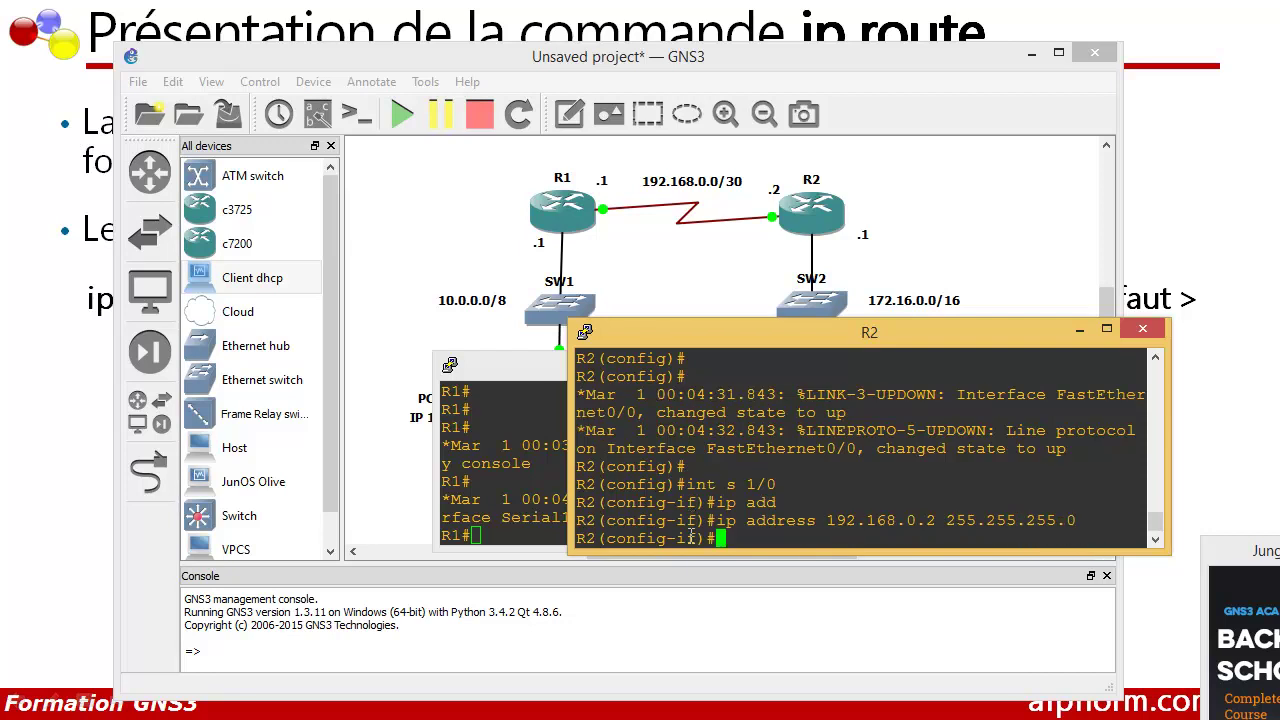
Enable R2's Serial 1/0 interface with no shutdown.
type("noshu")
key("Return")
key("Up")
key("Left")
key("Left")
key("Left")
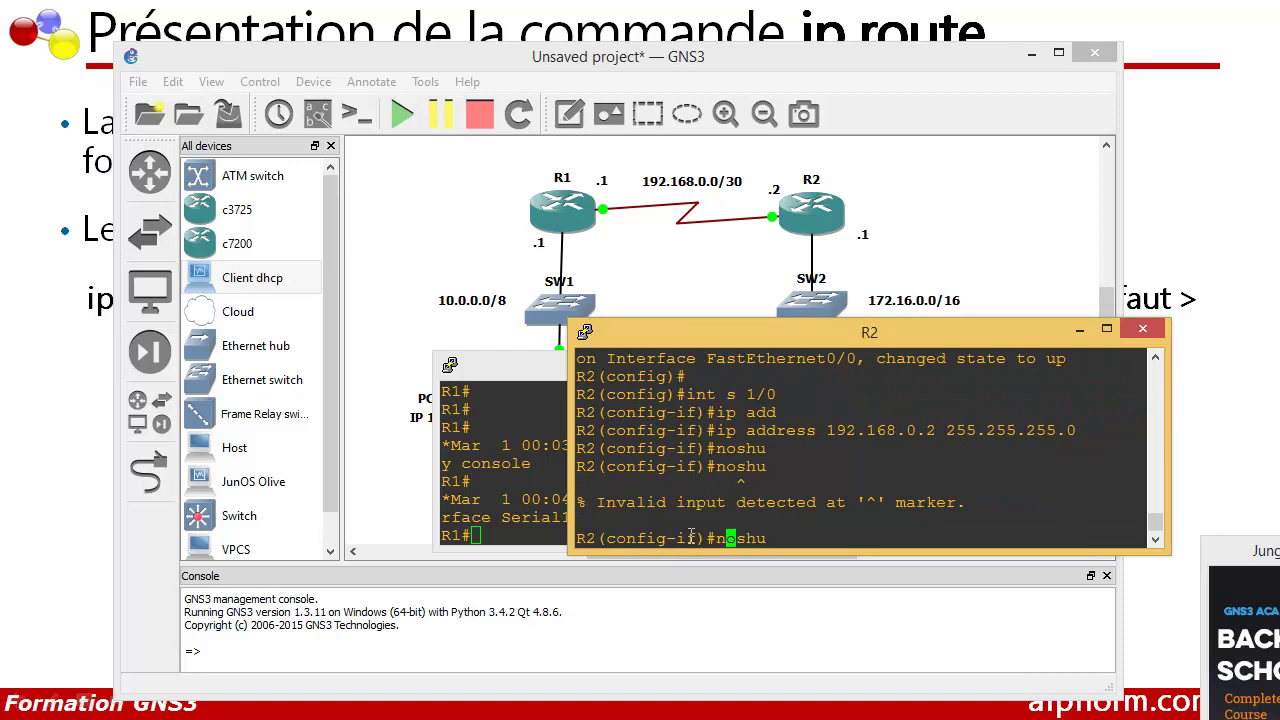
key("Right")
key("Right")
key("Right")
type("td")
key("Tab")
key("Return")
Exit interface and global configuration modes on R2 to return to the privileged prompt.
type("exit")
key("Return")
key("Return")
key("Return")
key("Return")
type("exit")
key("Return")
List R1's interfaces with show ip int br, enlarge its console, and check the FastEthernet0/0 and Serial1/0 addresses.
left_click_drag(475, 324, 472, 302)
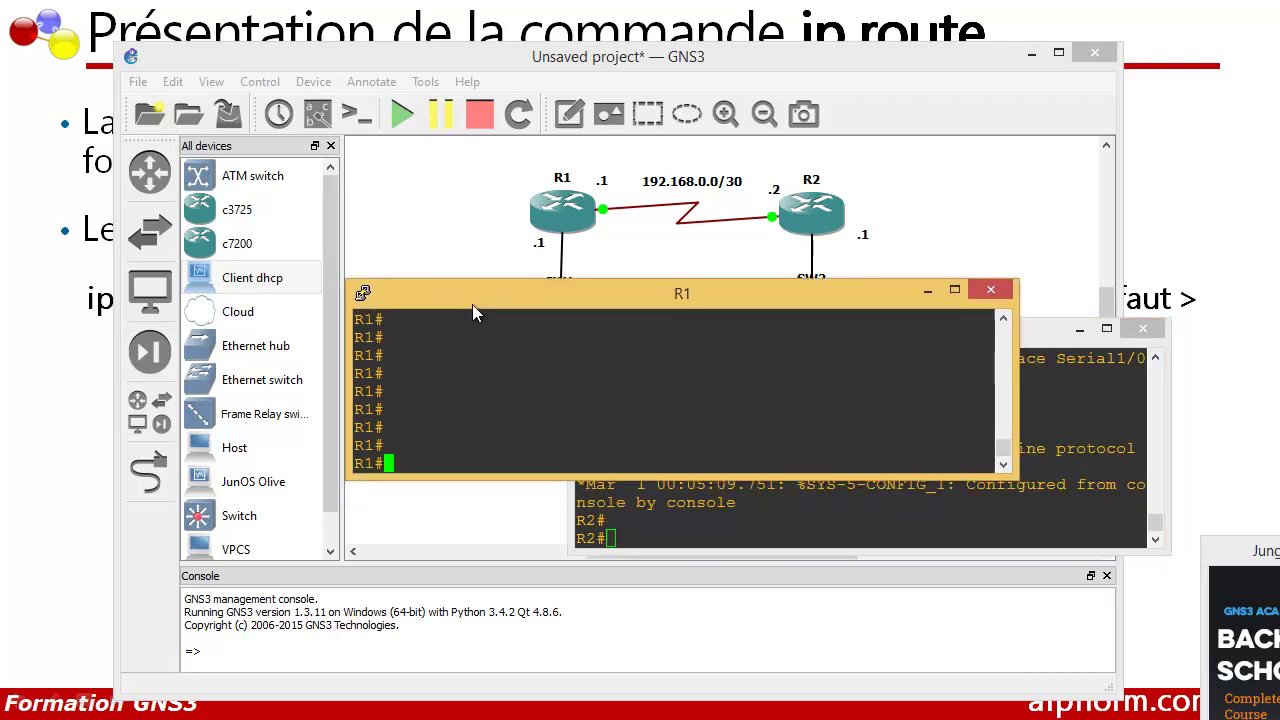
type("show ip int br")
key("Return")
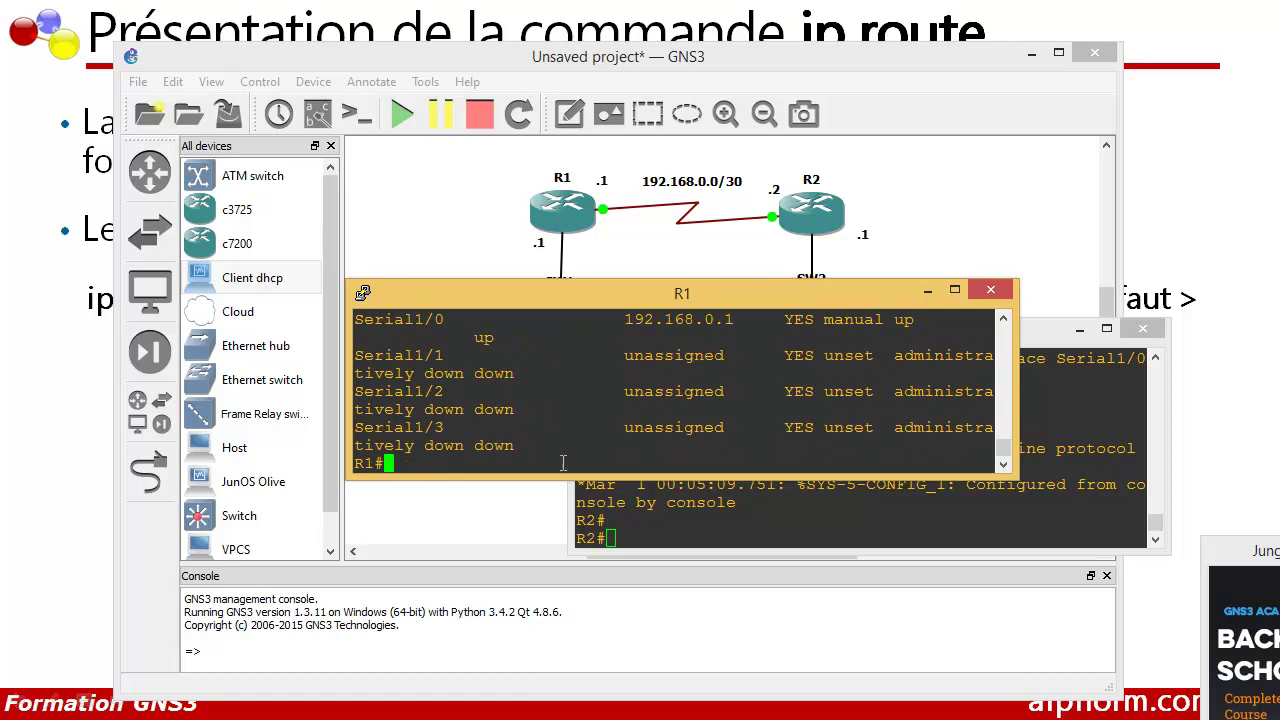
left_click_drag(571, 478, 566, 582)
scroll(568, 525, "up", 3)
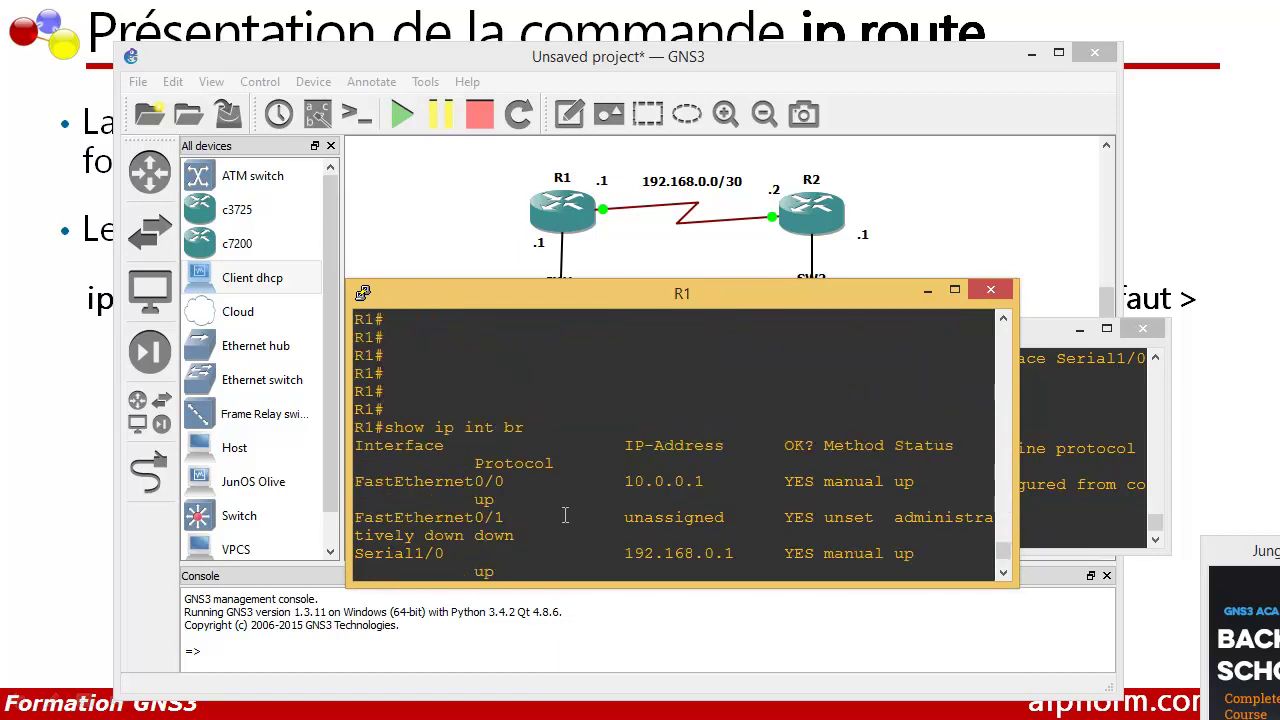
scroll(610, 507, "down", 3)
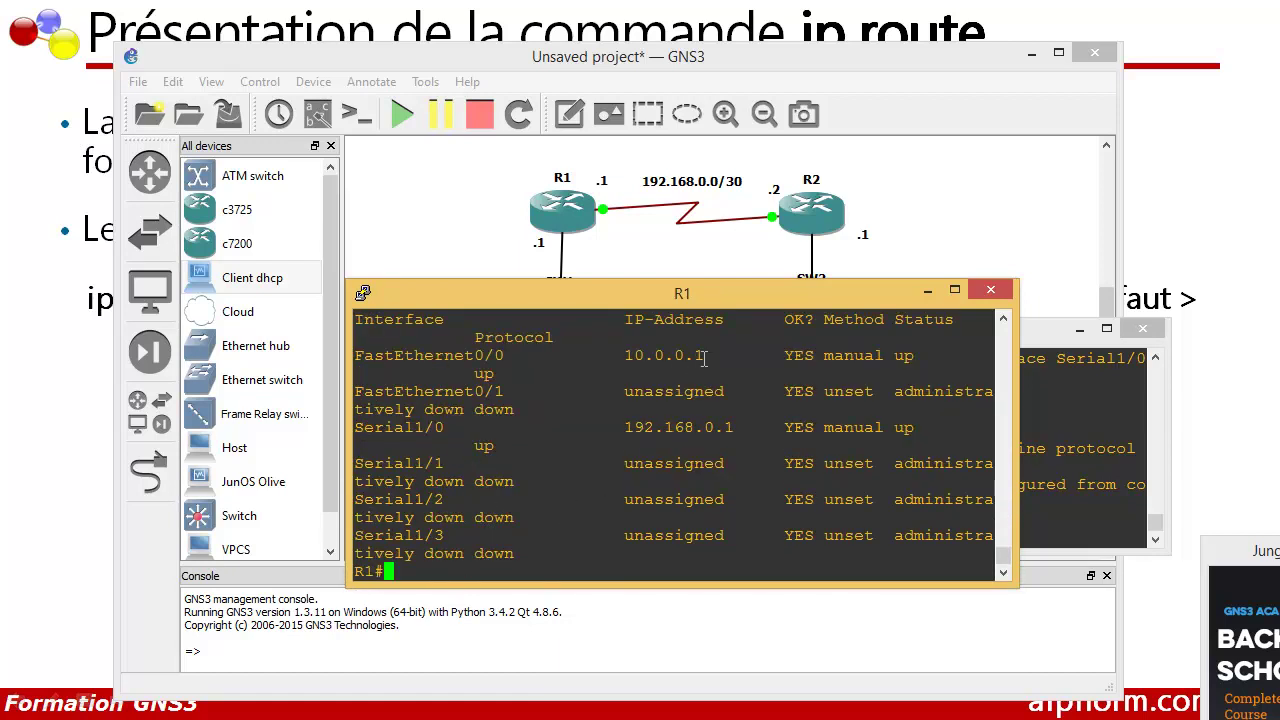
left_click_drag(703, 360, 620, 357)
left_click(683, 391)
double_click(680, 425)
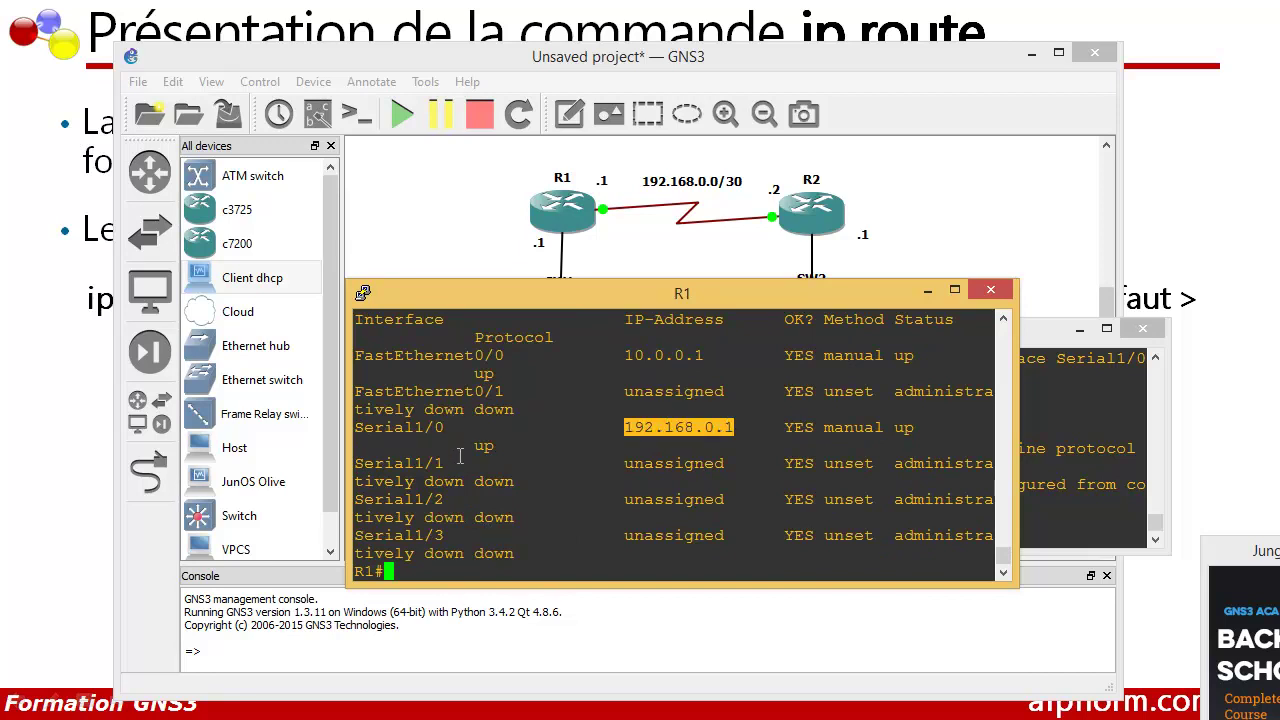
Display R1's routing table with show ip route and examine the directly connected networks.
key("Return")
key("Return")
type("show ip route")
key("Return")
left_click_drag(356, 535, 881, 551)
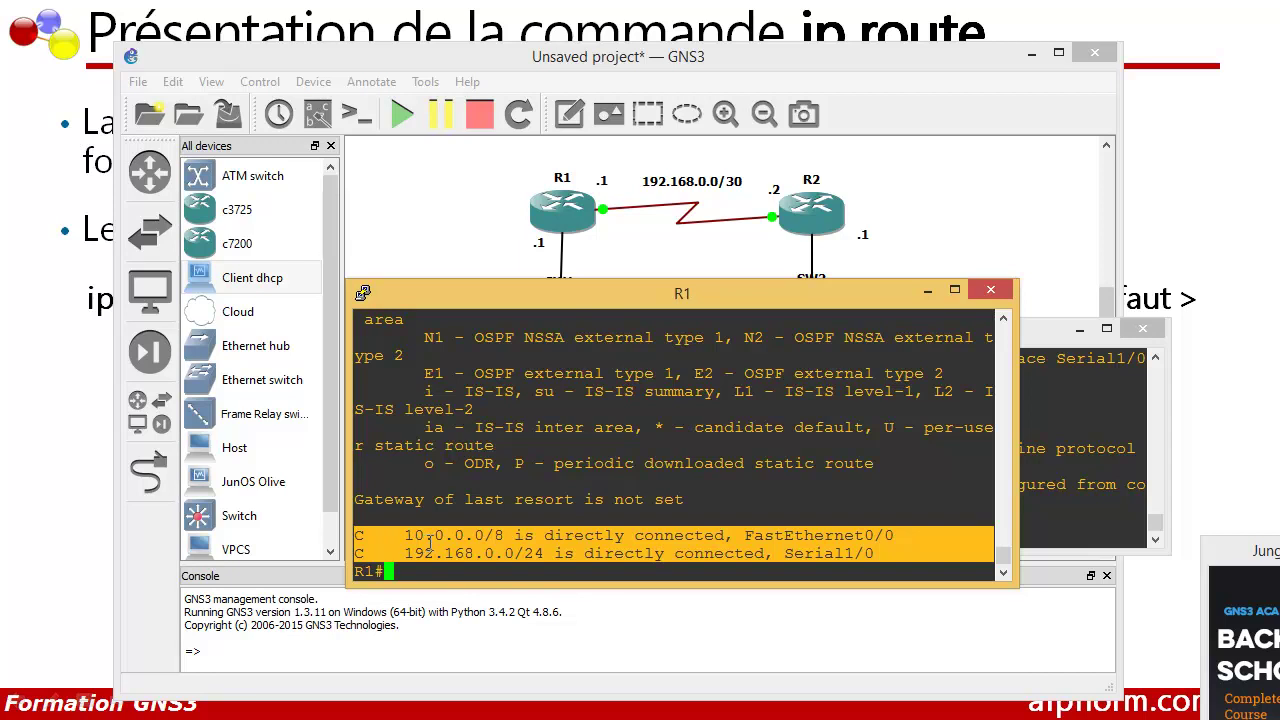
left_click(411, 571)
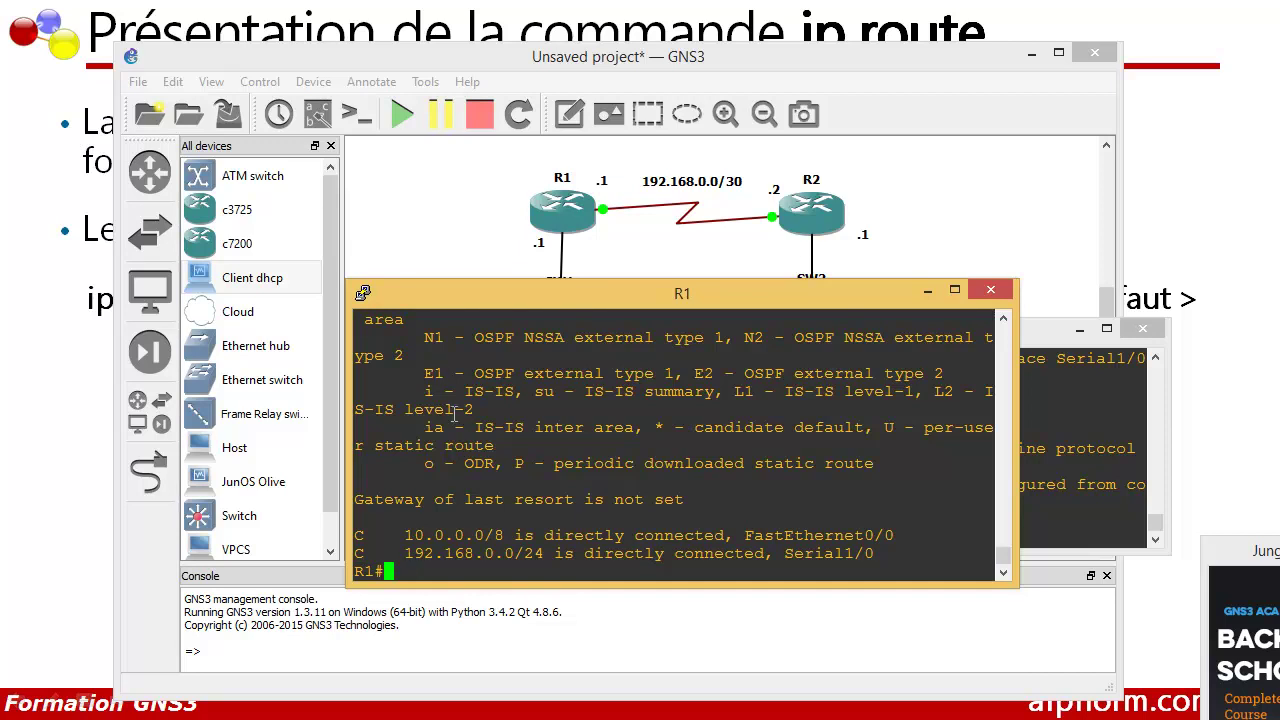
Enter global configuration mode on R1 with conf t.
key("Return")
key("Return")
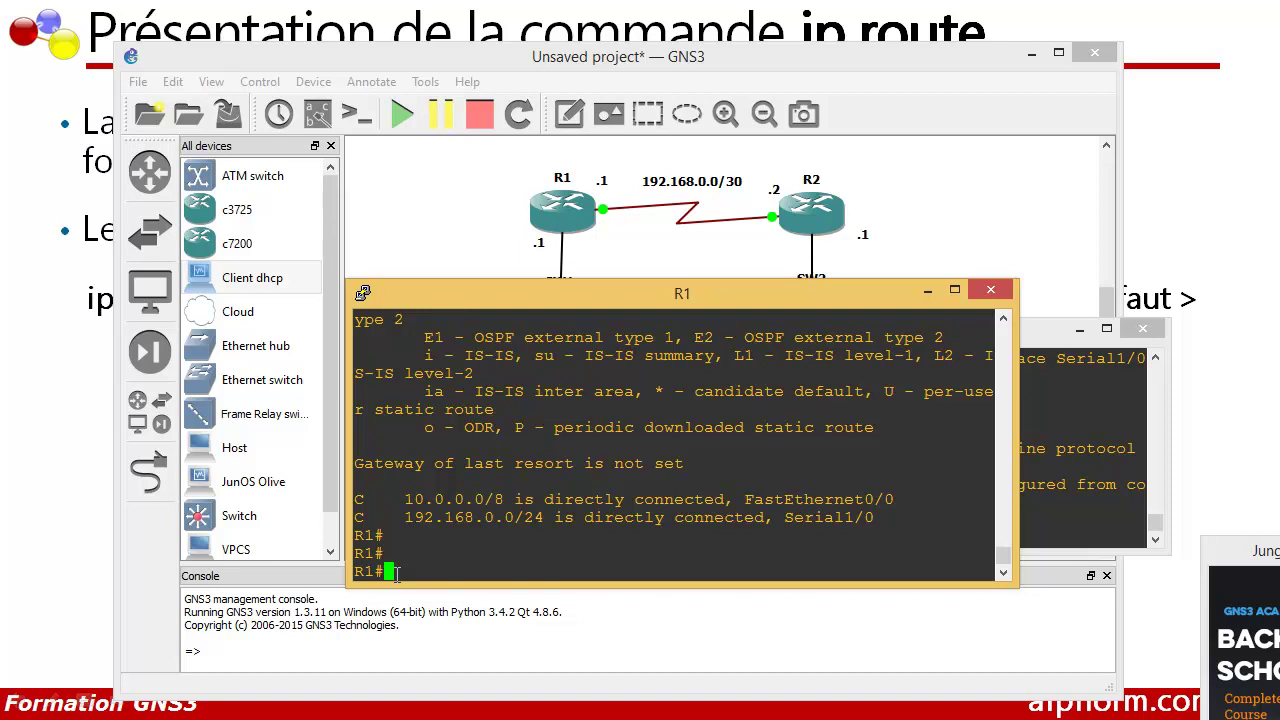
key("Return")
key("Return")
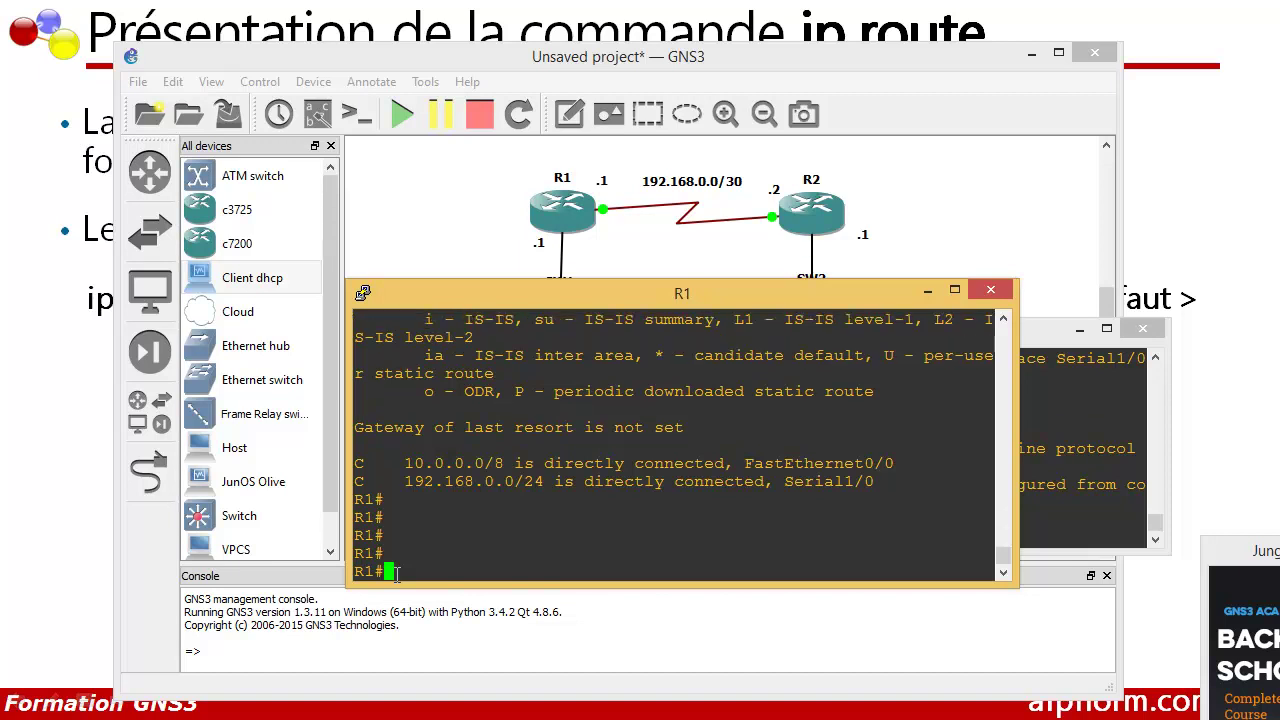
type("conf t")
key("Return")
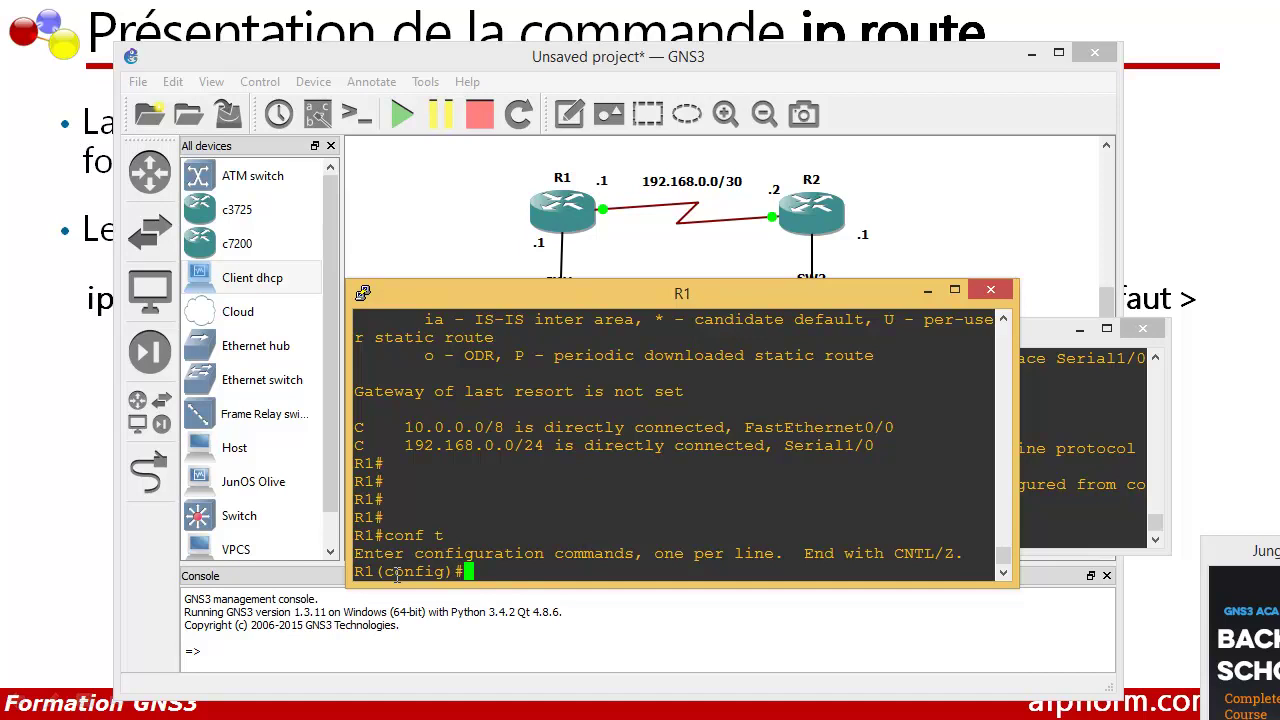
Begin an ip route command on R1, minimize R2's console, and move R1's console clear of the network diagram.
type("ip route")
key("BackSpace")
key("BackSpace")
type("te")
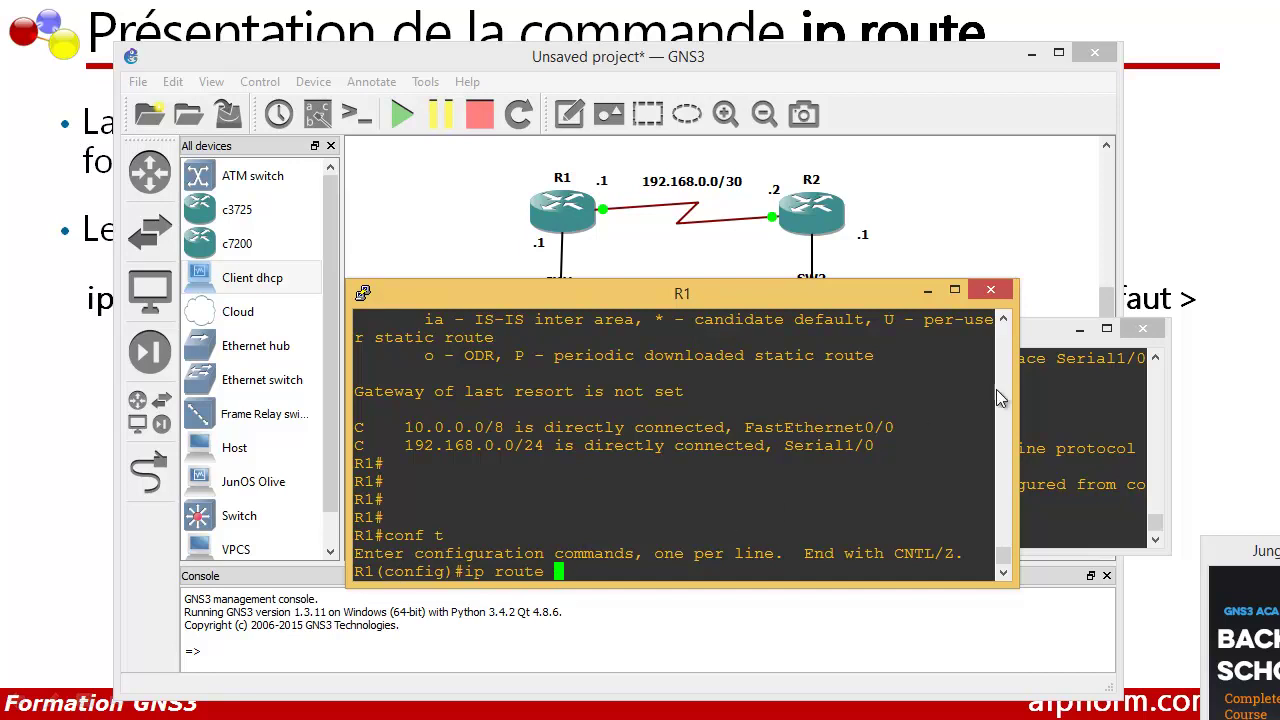
left_click(1080, 329)
left_click_drag(784, 294, 839, 344)
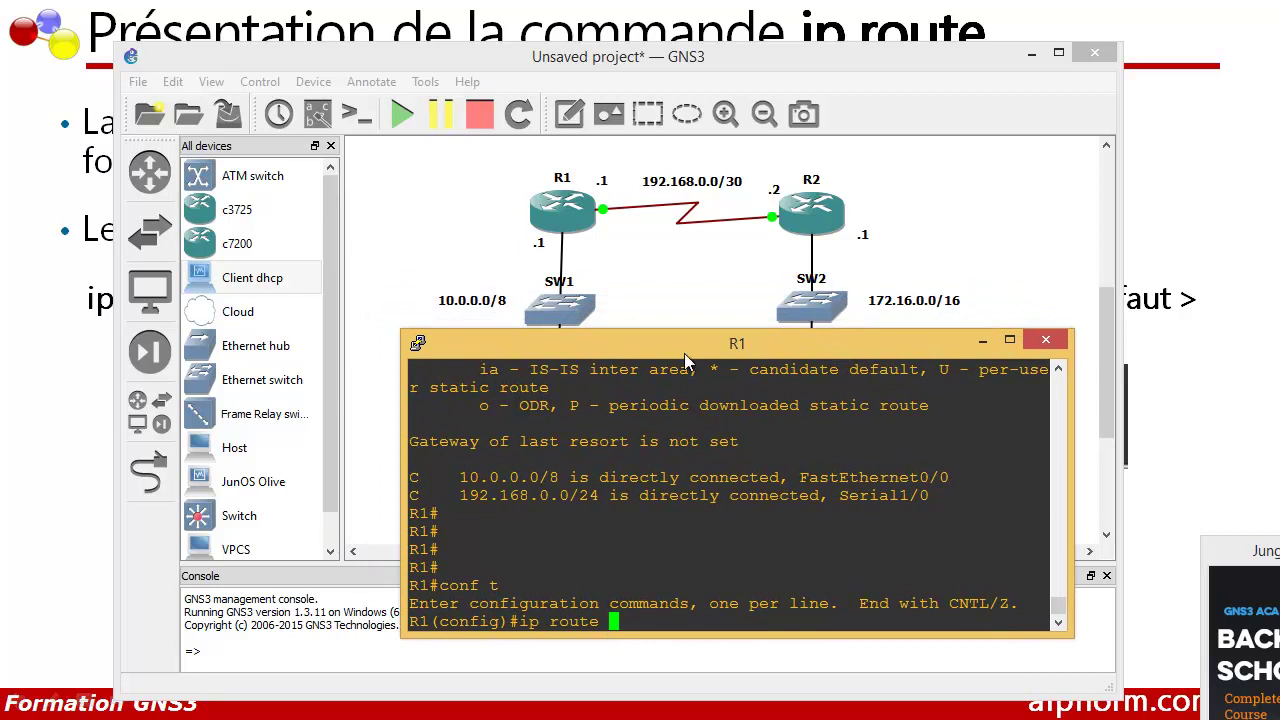
left_click_drag(683, 355, 661, 374)
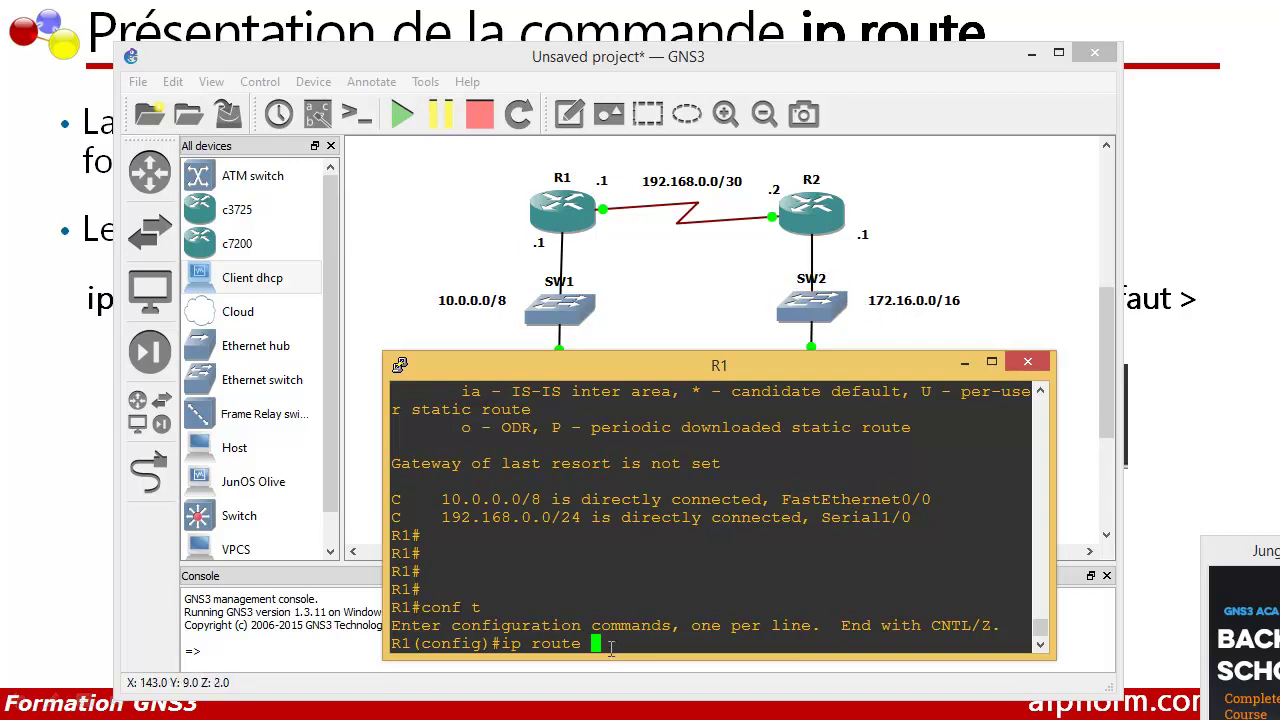
Complete R1's static route to 172.16.0.0 with mask 255.255.0.0 via 192.168.0.2, and exit global configuration mode.
type("172.16.0.0")
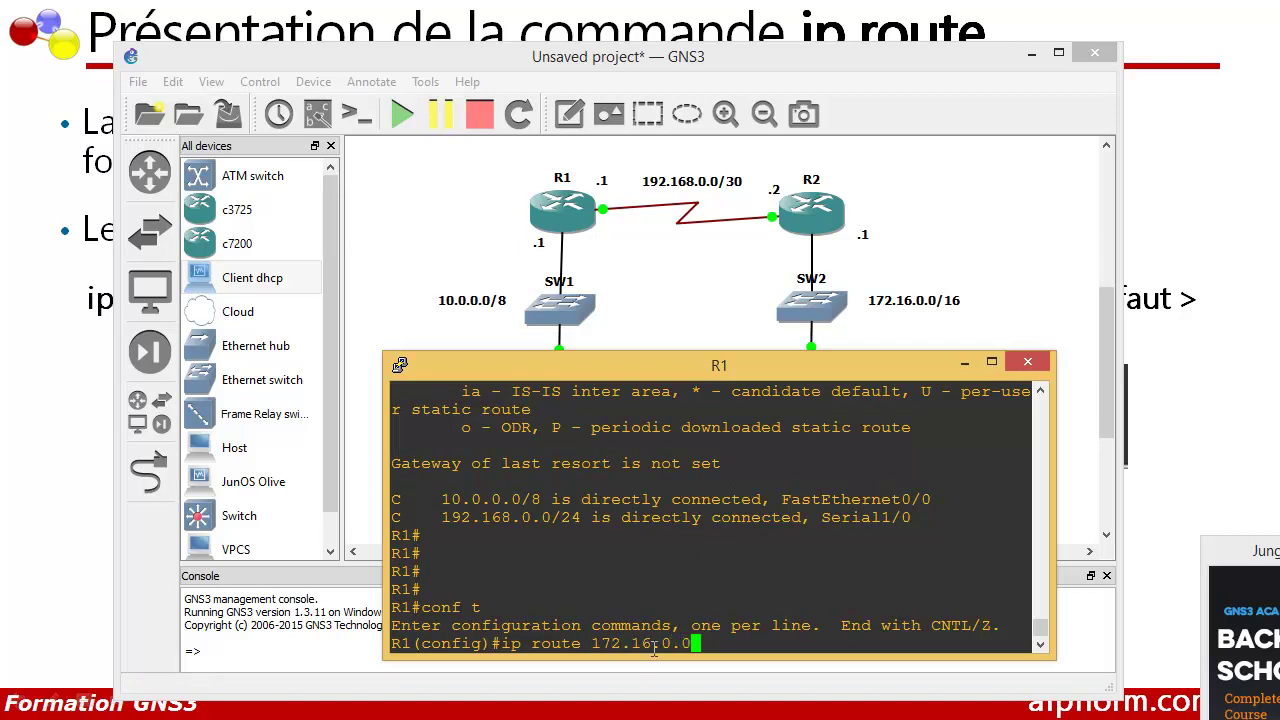
type(" 255.255.0.0")
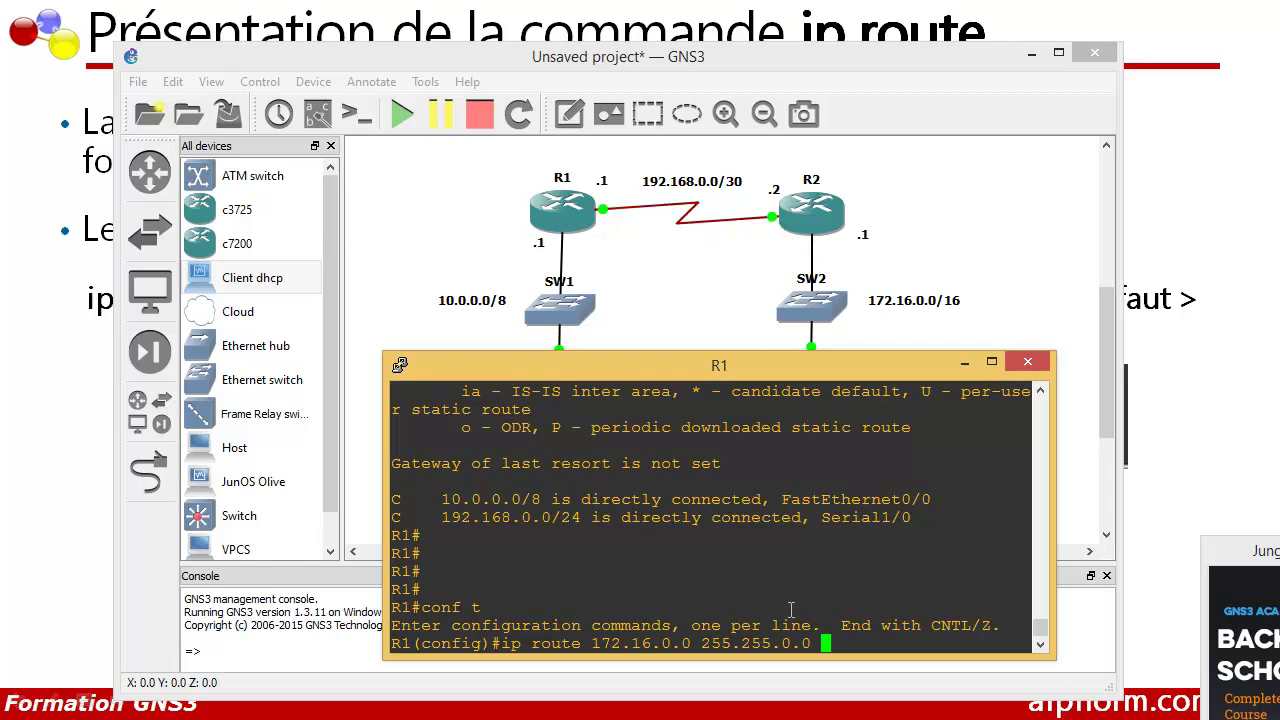
type("19")
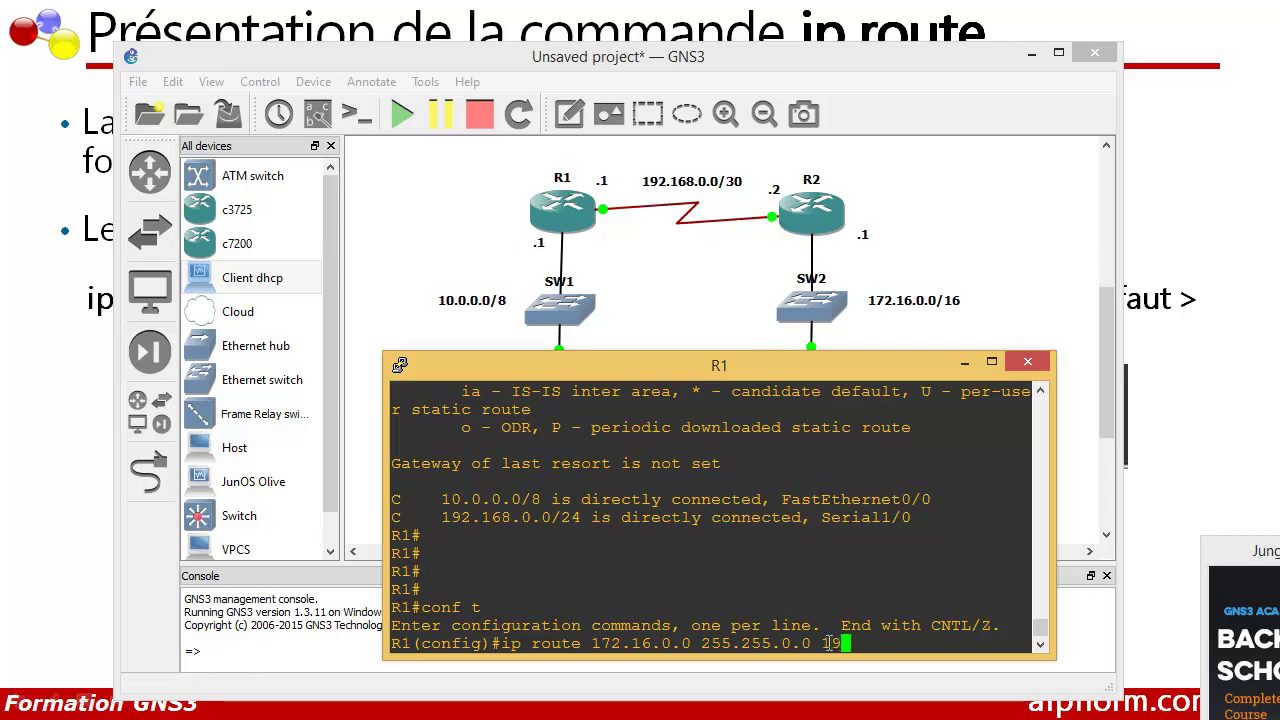
type("2.")
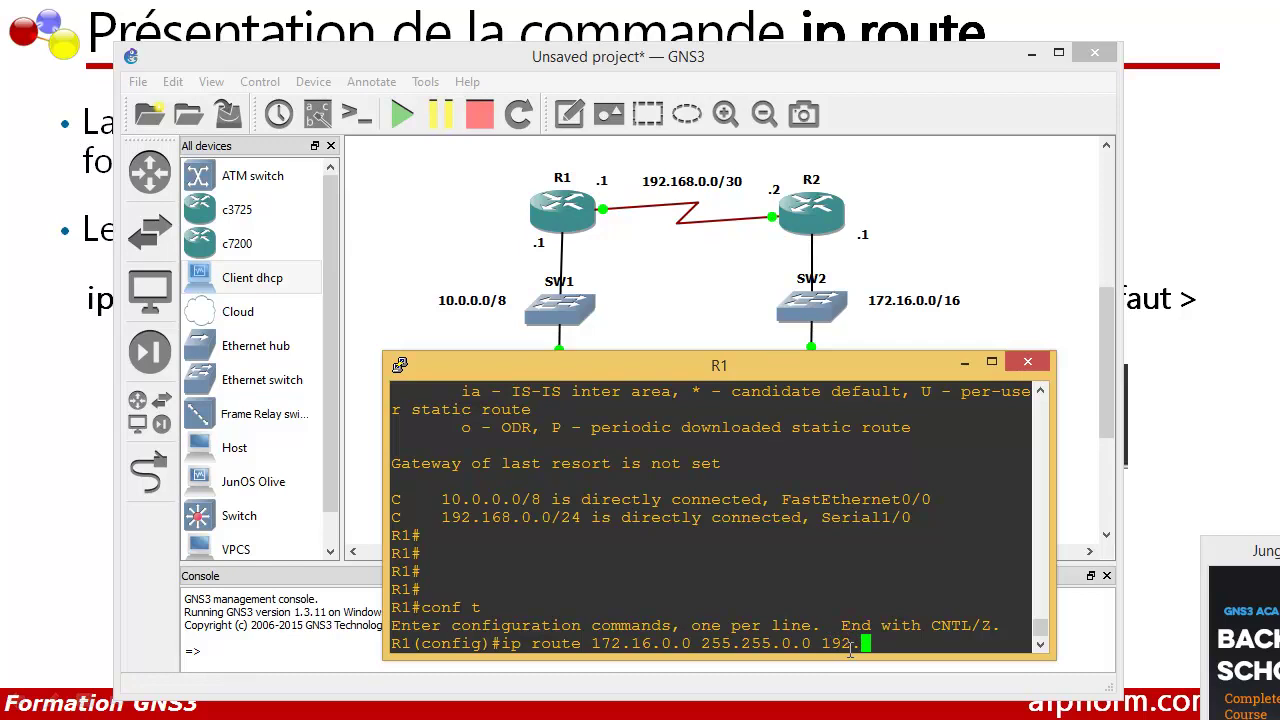
type("168.0.2")
key("Return")
type("exit")
key("Return")
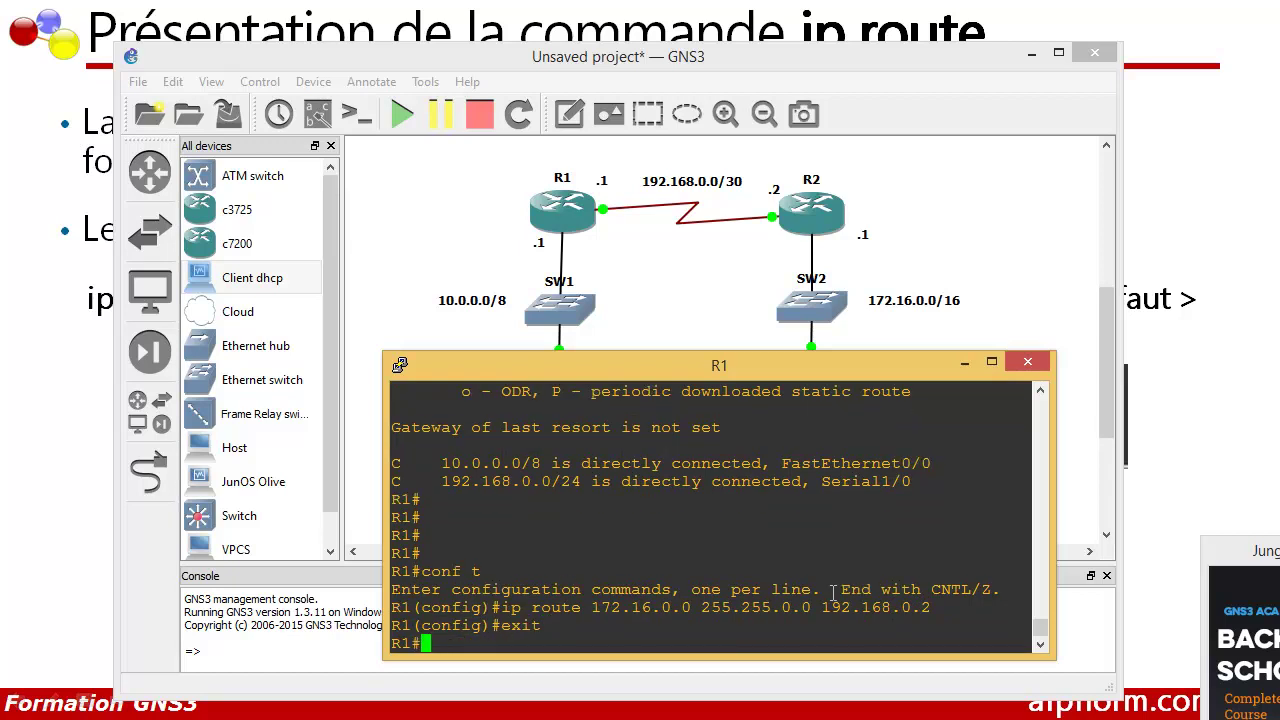
Display R1's routing table again with show ip route and highlight the static route's destination network 172.16.0.0/16.
key("Return")
key("Return")
type("show ")
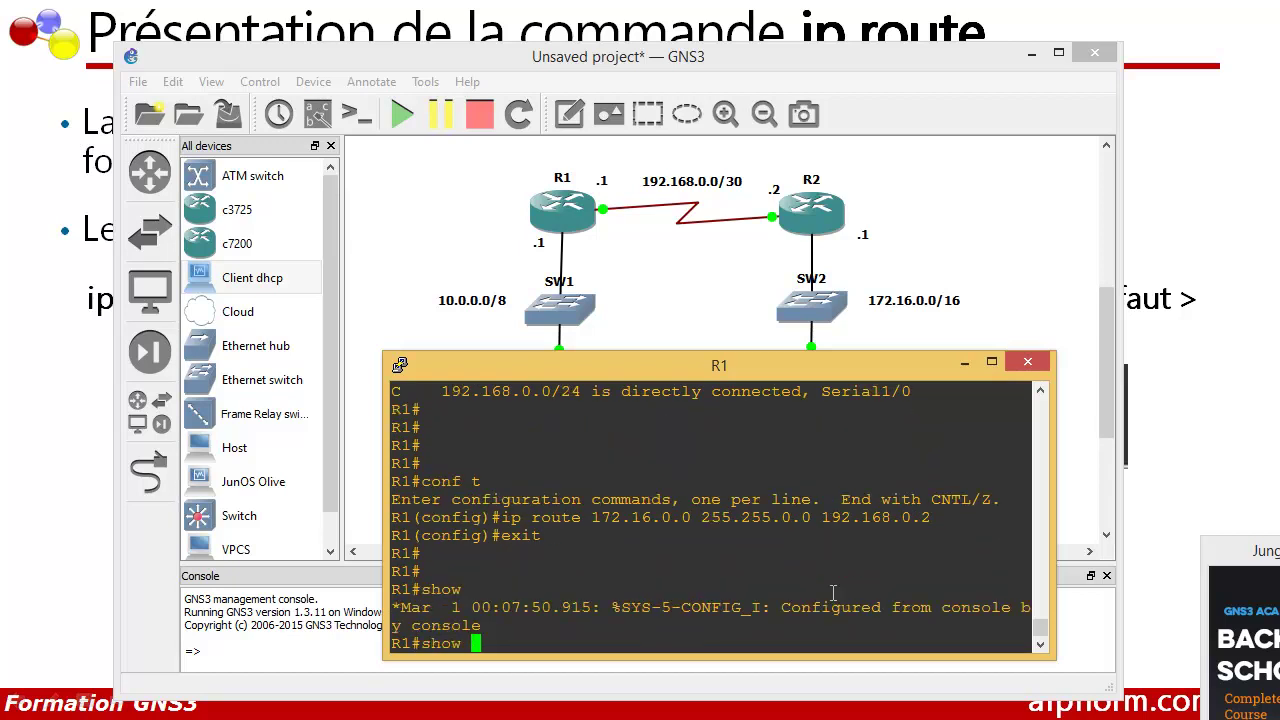
type("ip route")
key("Return")
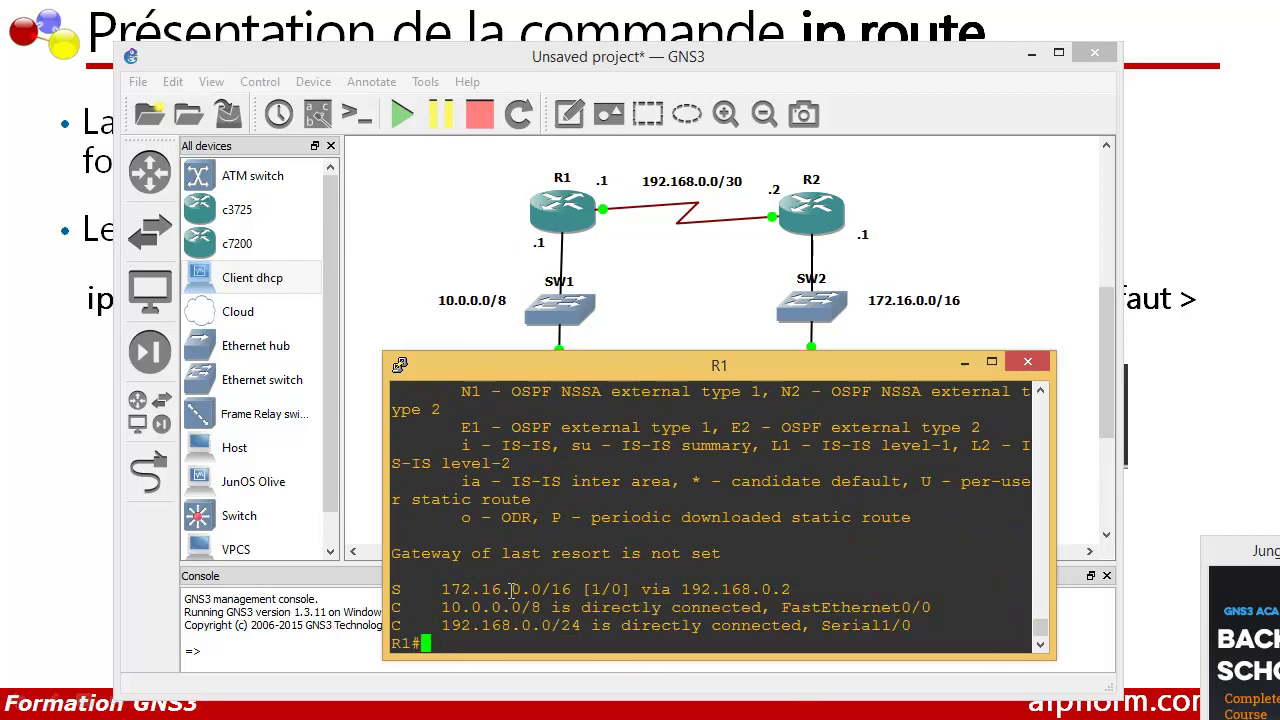
left_click_drag(568, 589, 451, 596)
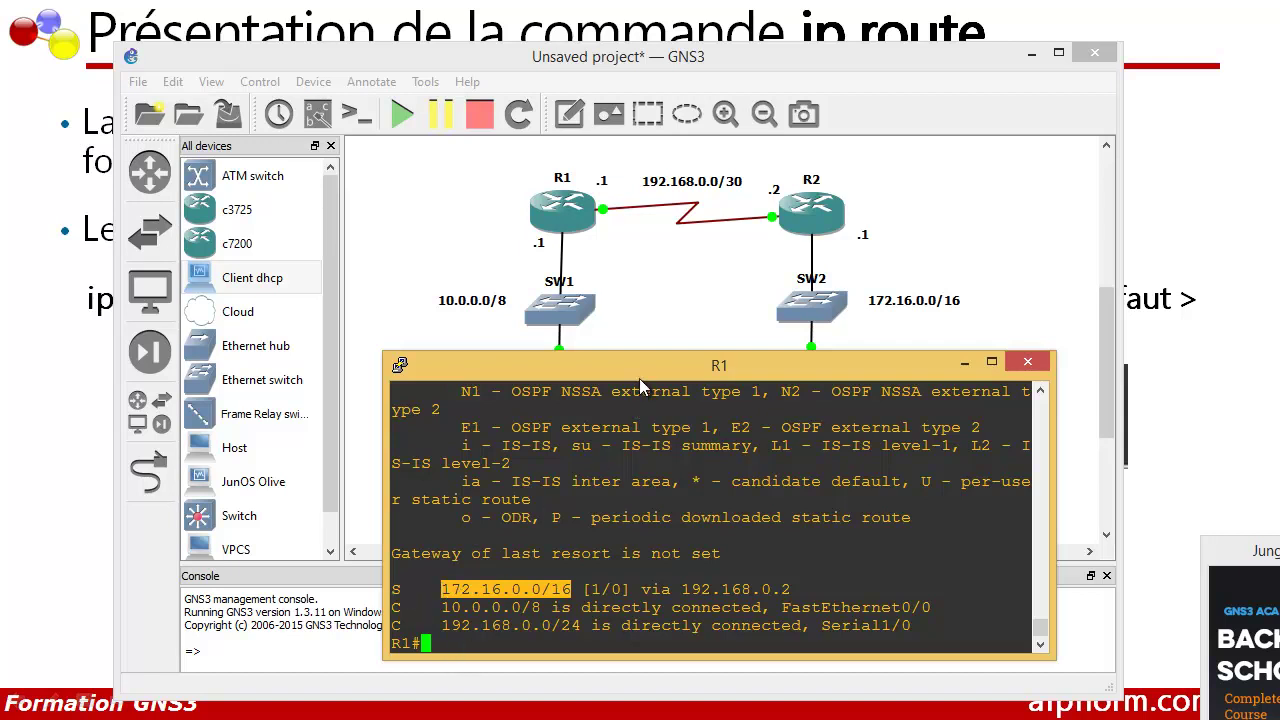
Move R1's console aside, switch to R2's console, and enter global configuration mode with conf t.
left_click_drag(639, 378, 616, 356)
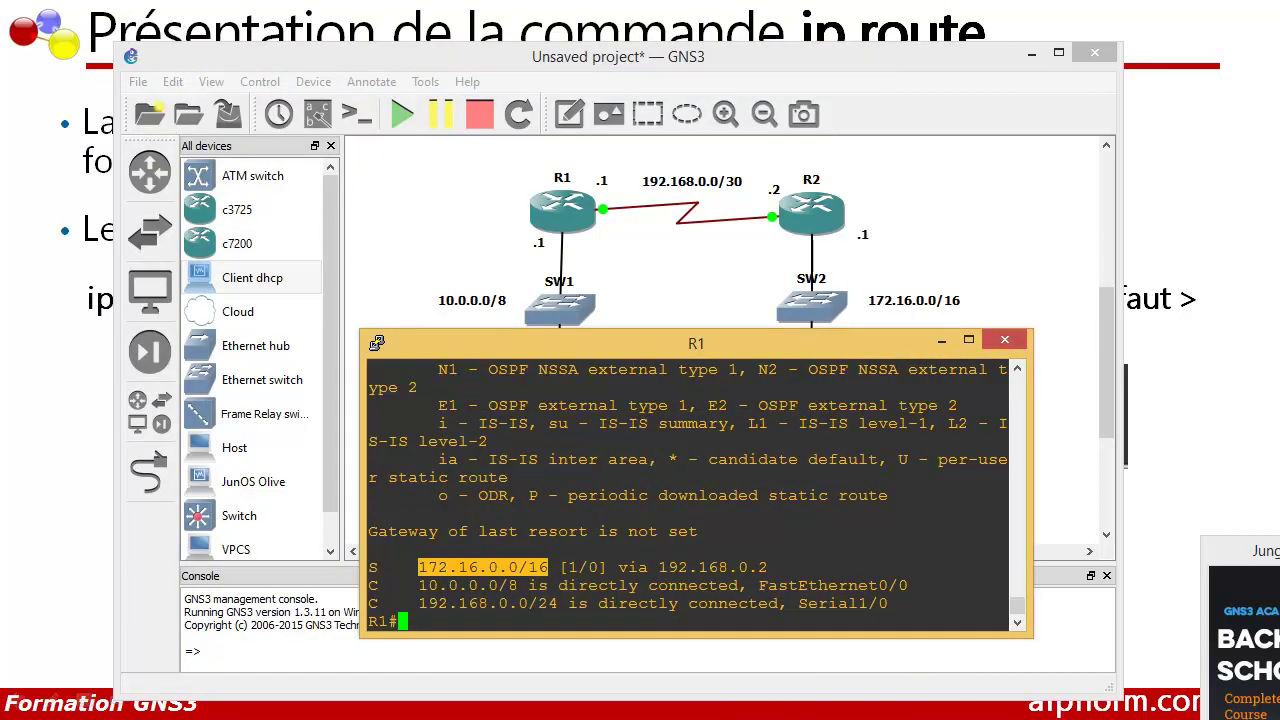
left_click(639, 719)
left_click(747, 708)
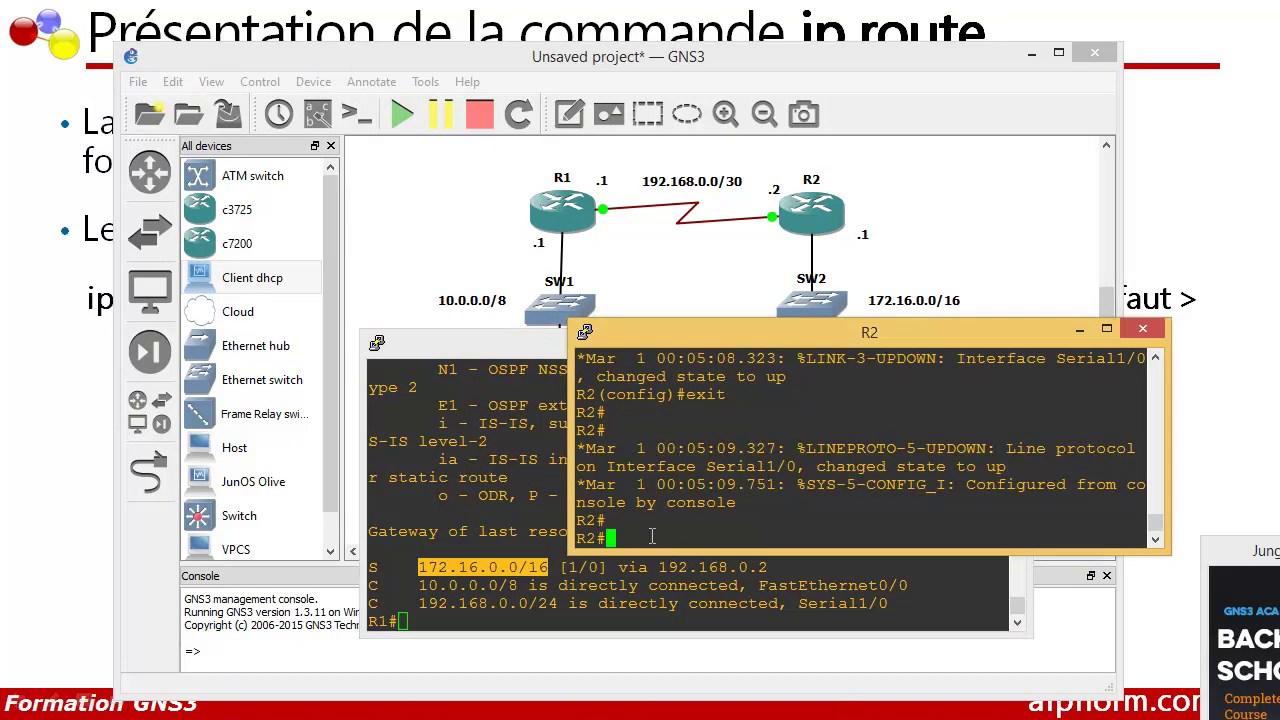
type("conf t")
key("Return")
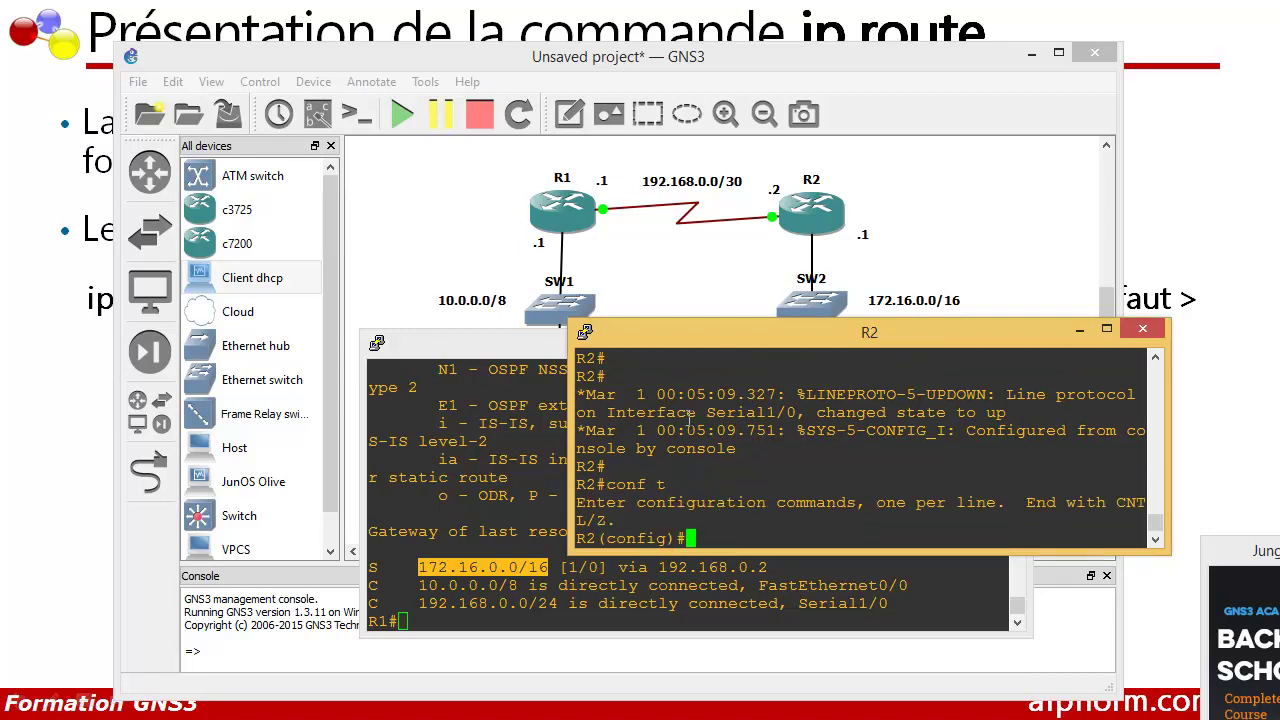
Add a static route on R2 to 10.0.0.0 with mask 255.0.0.0 via 192.168.0.1, and exit global configuration mode.
type("ip route")
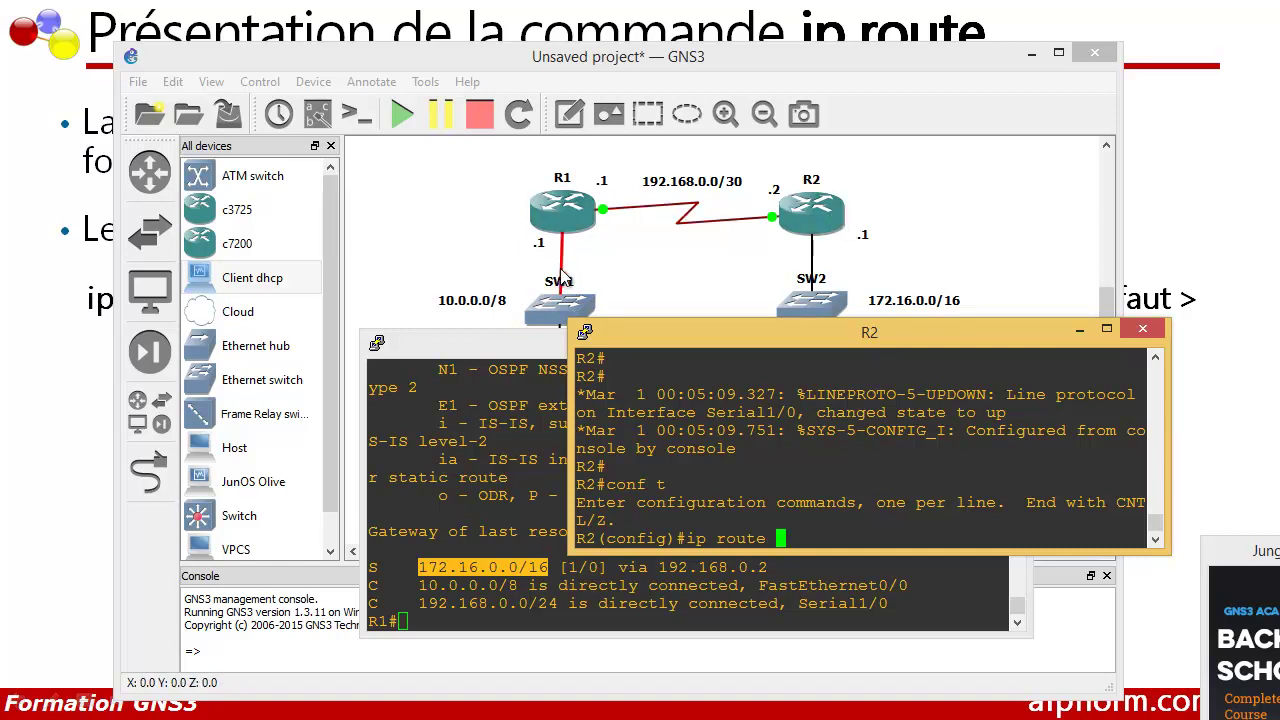
left_click(506, 346)
left_click(941, 344)
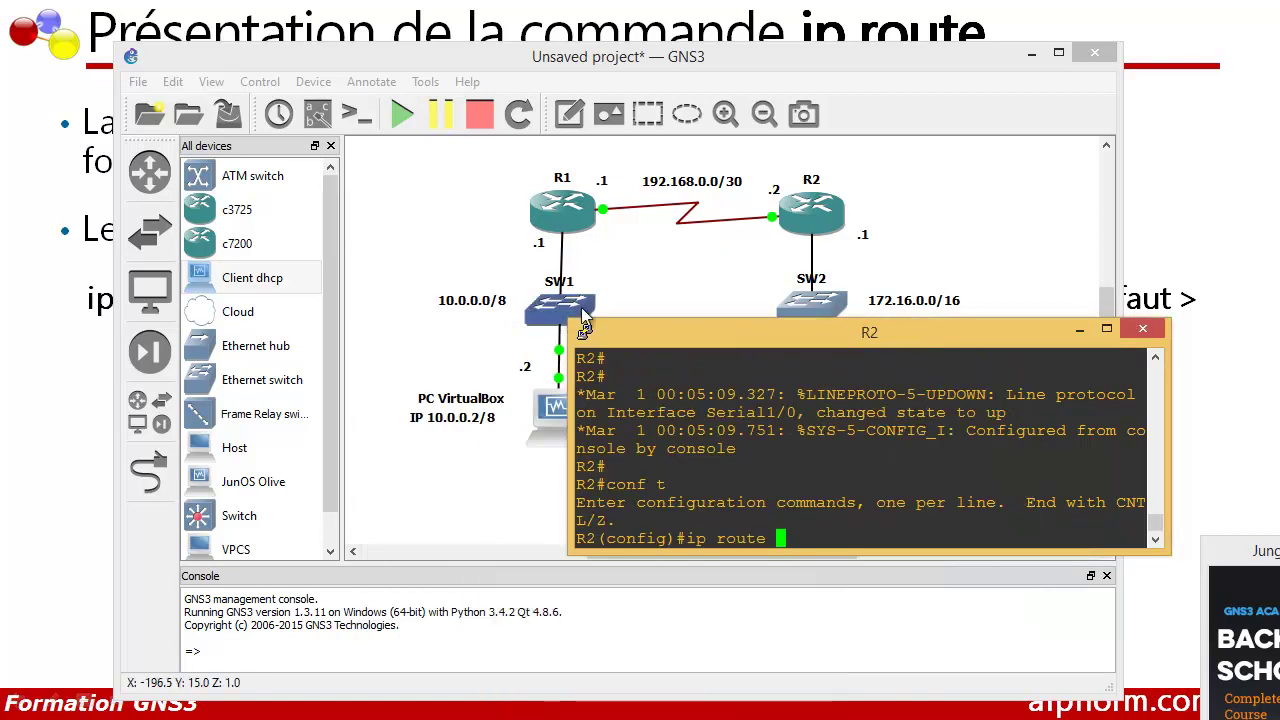
type("10.0.0.0.0 255.0.0.0")
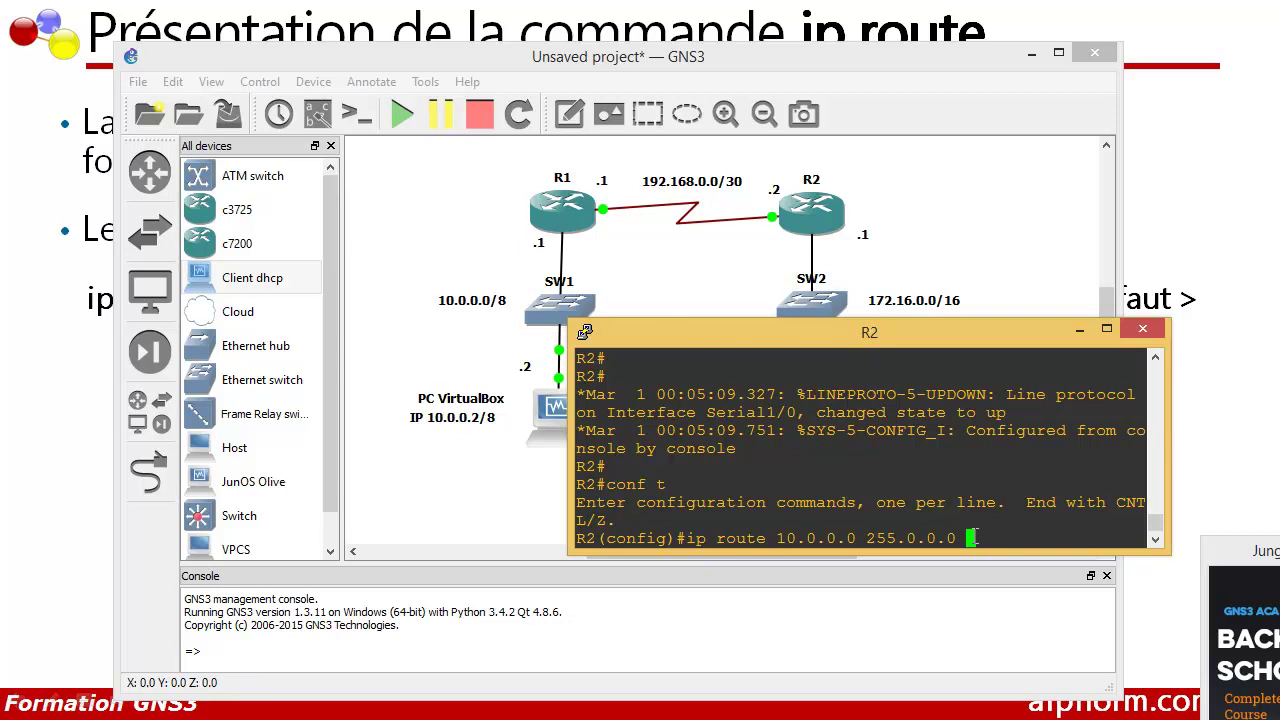
type("192.168.0.1")
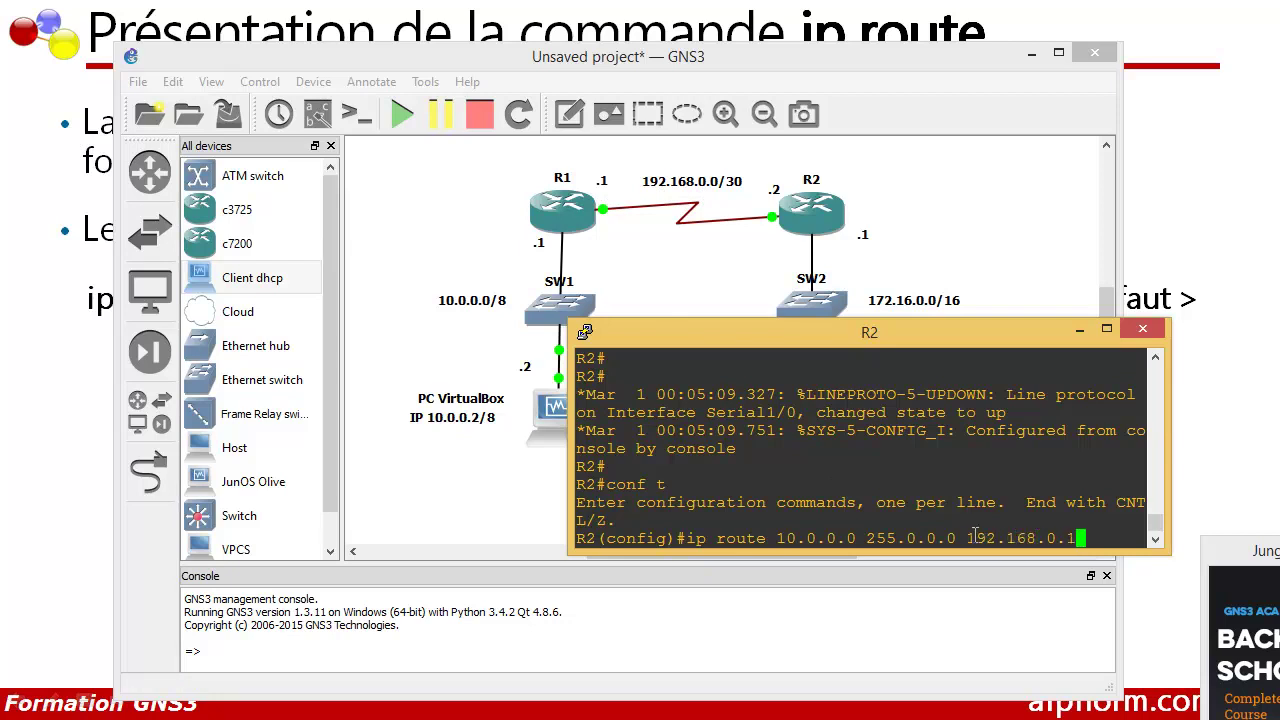
key("Return")
type("exi")
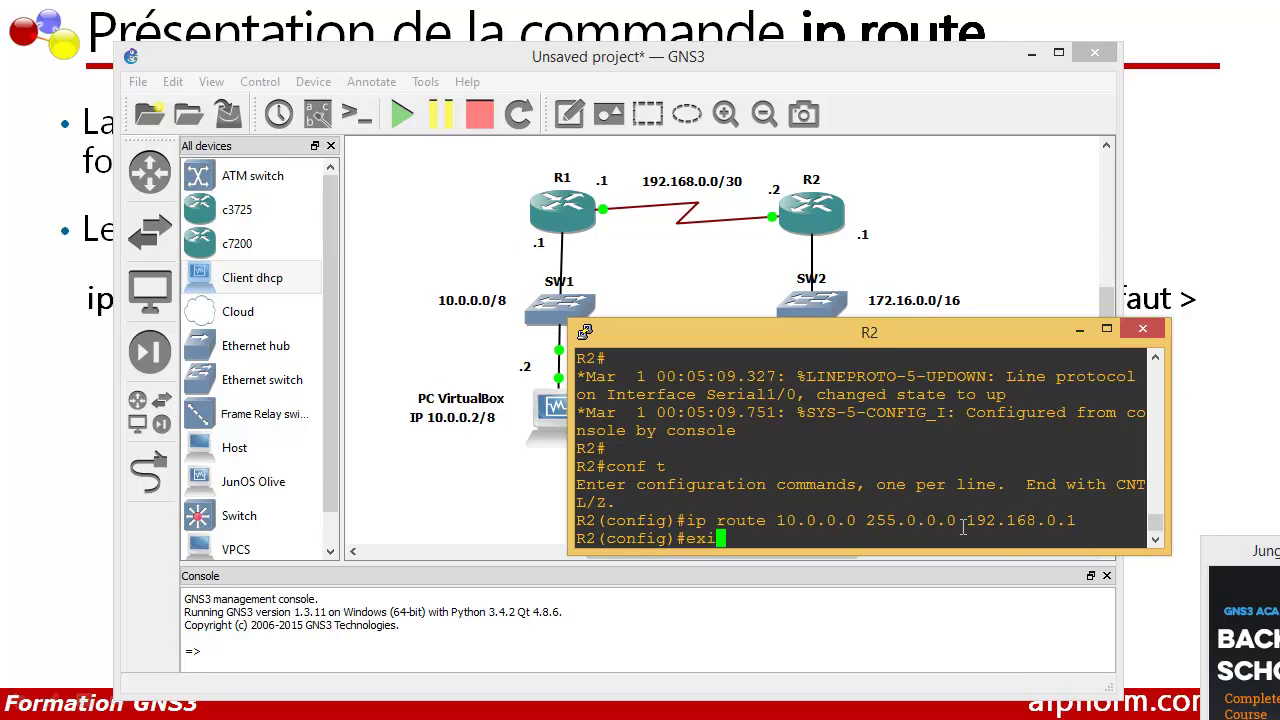
type("t")
key("Return")
key("Return")
key("Return")
Display R2's routing table with show ip route and highlight the static route's next hop, 192.168.0.1.
type("sho")
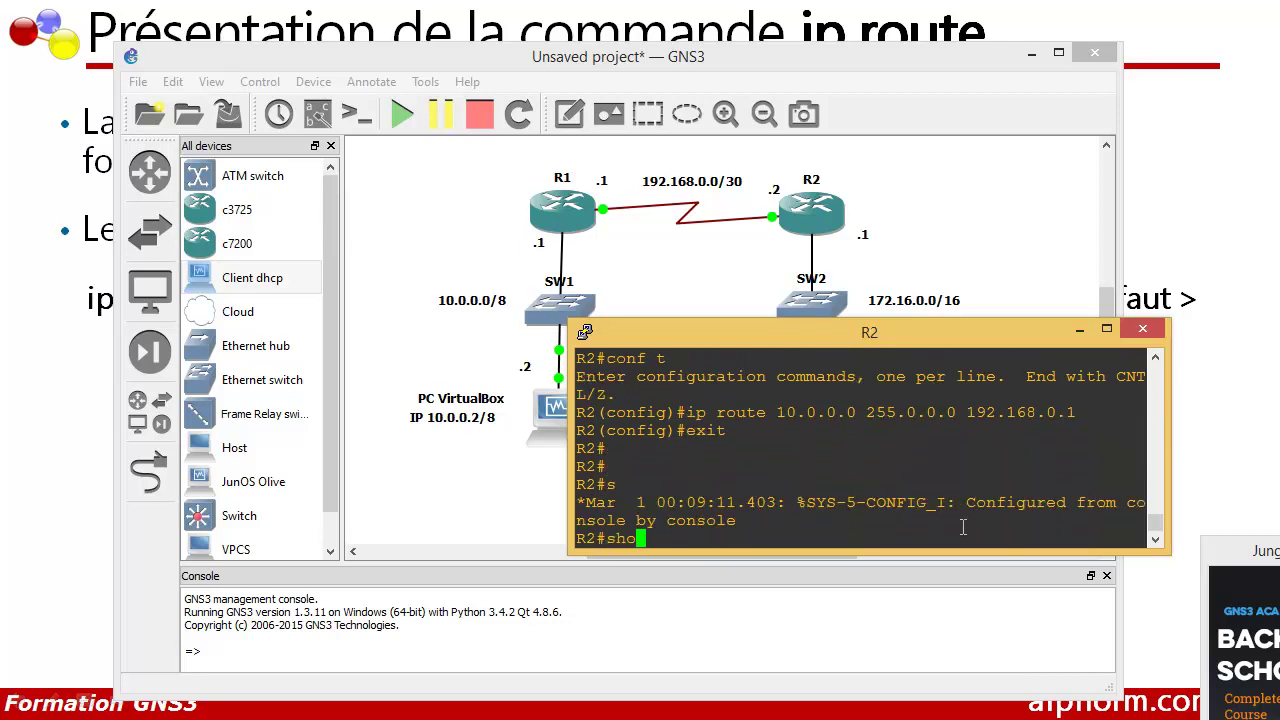
type("w ip route")
key("Return")
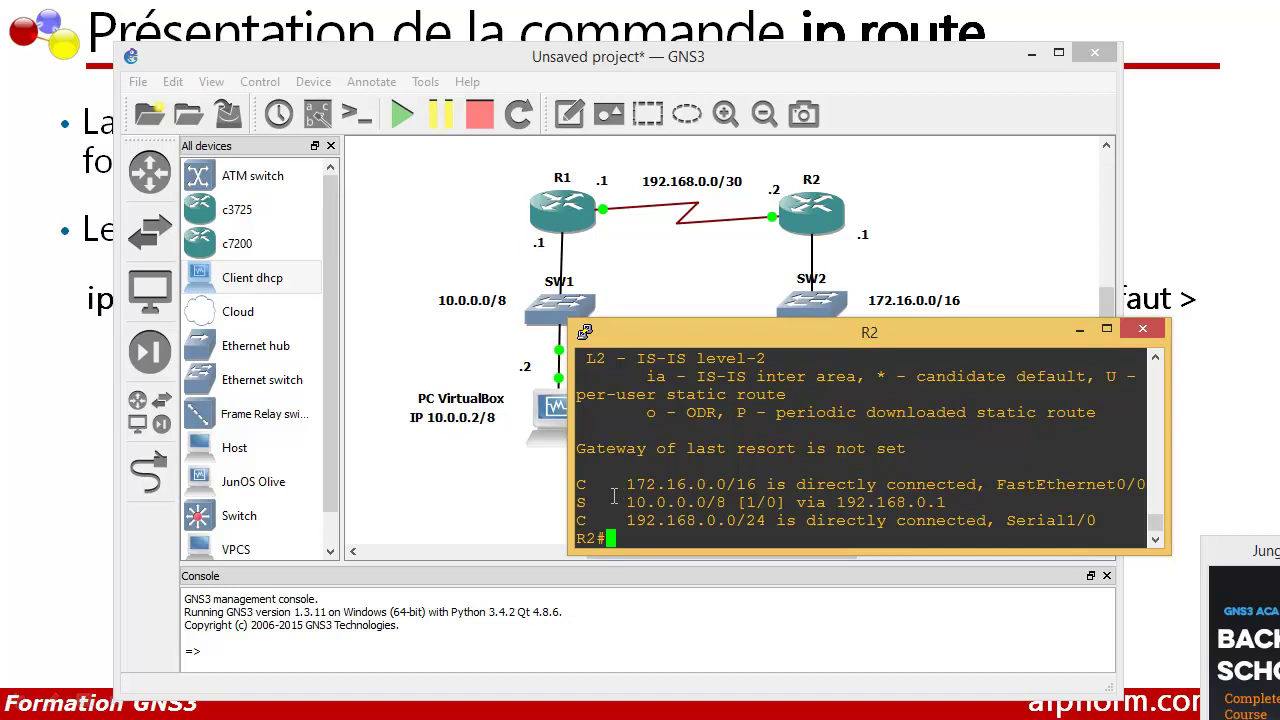
left_click_drag(969, 503, 826, 503)
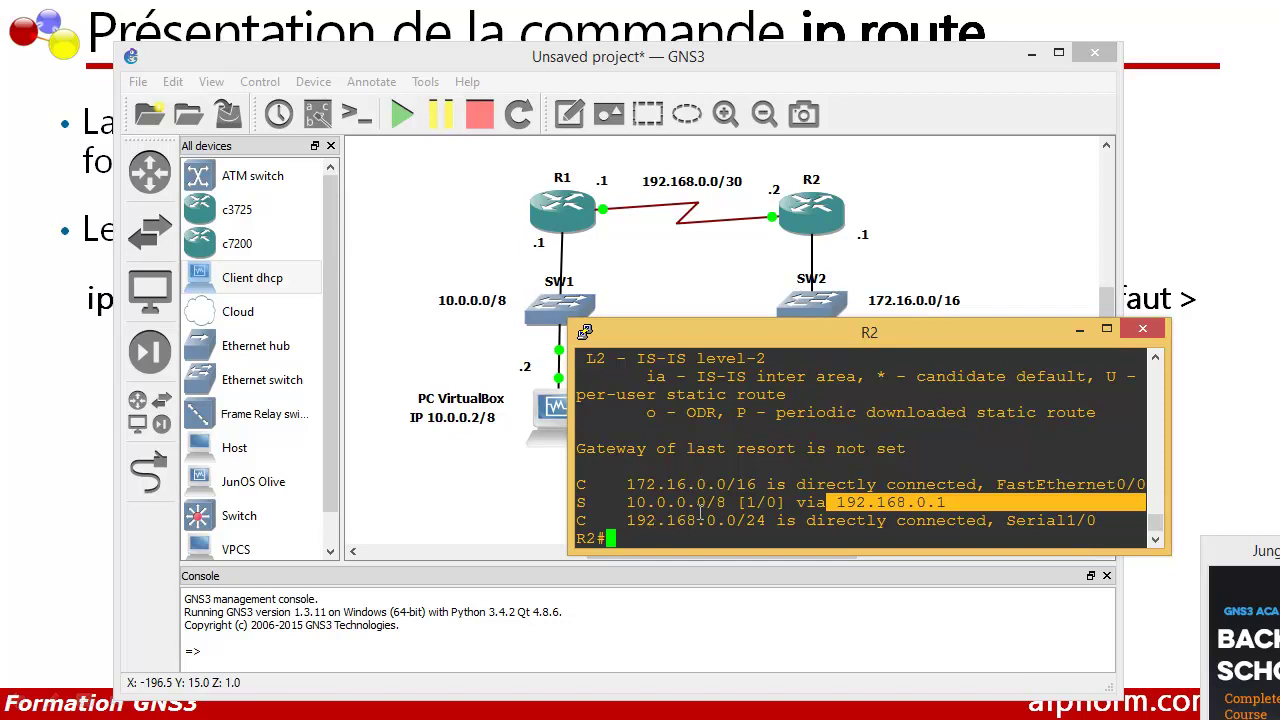
left_click(828, 501)
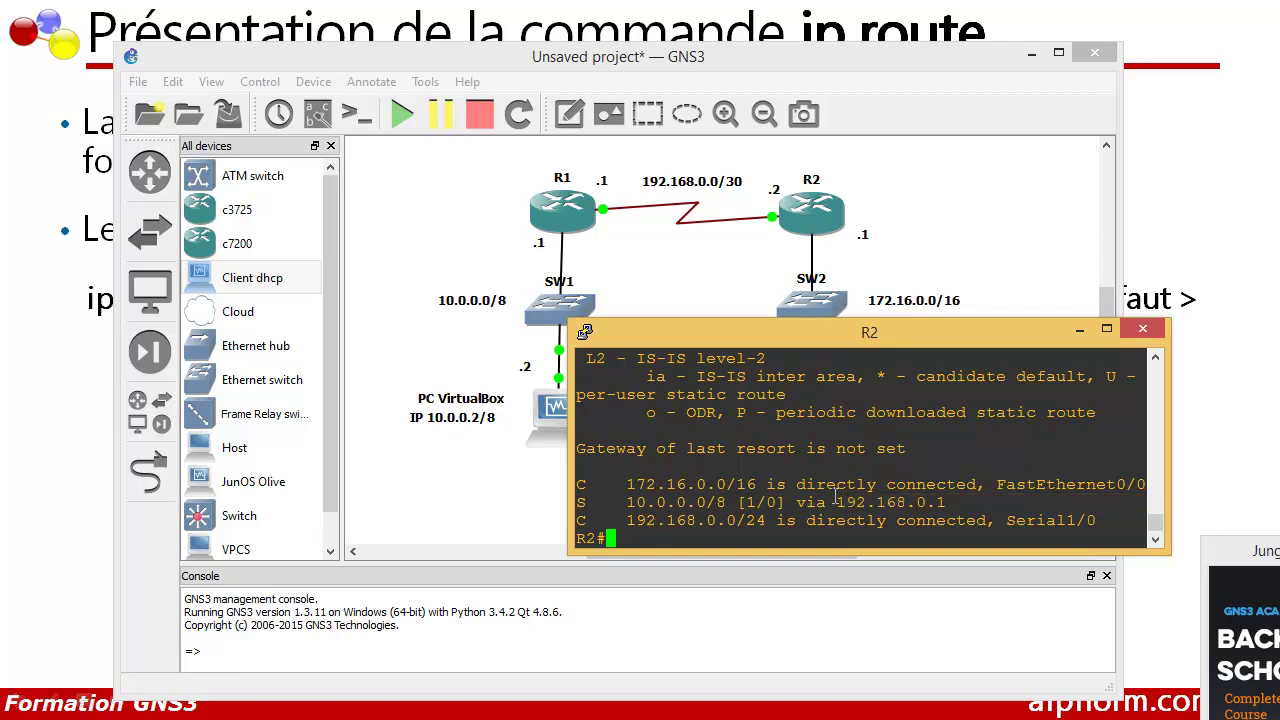
left_click_drag(836, 501, 943, 502)
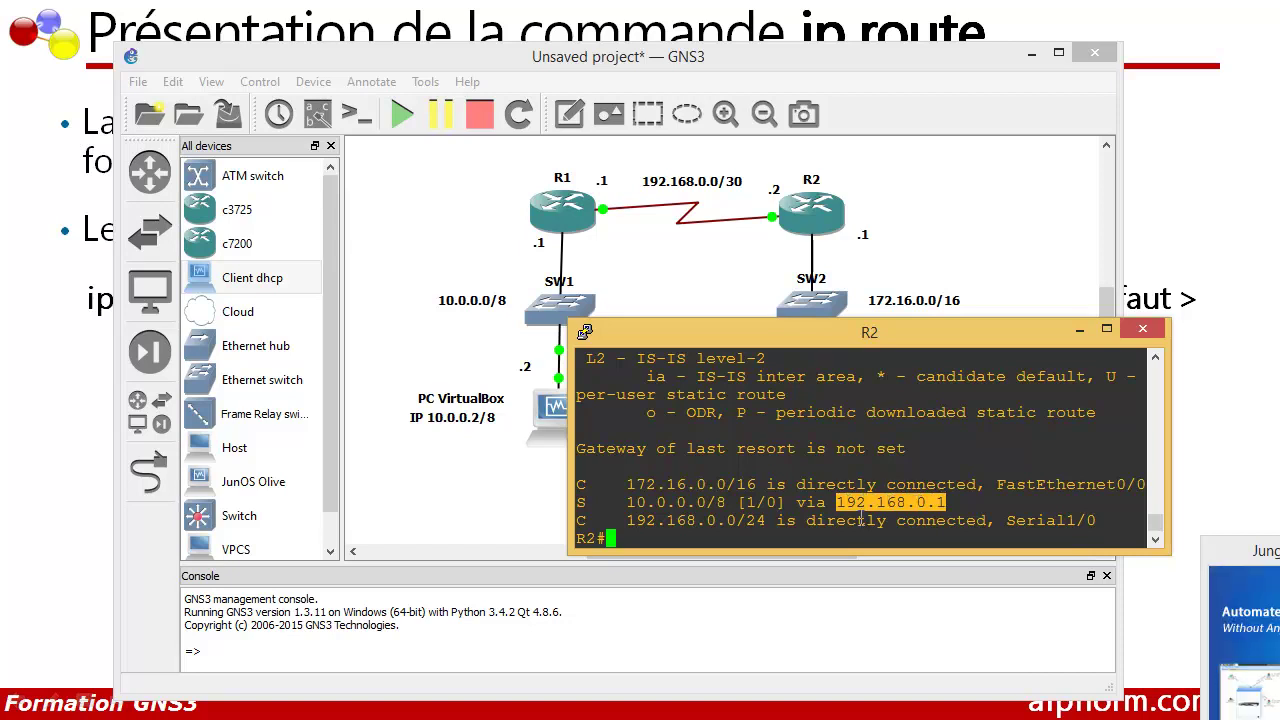
key("Return")
key("Return")
key("Return")
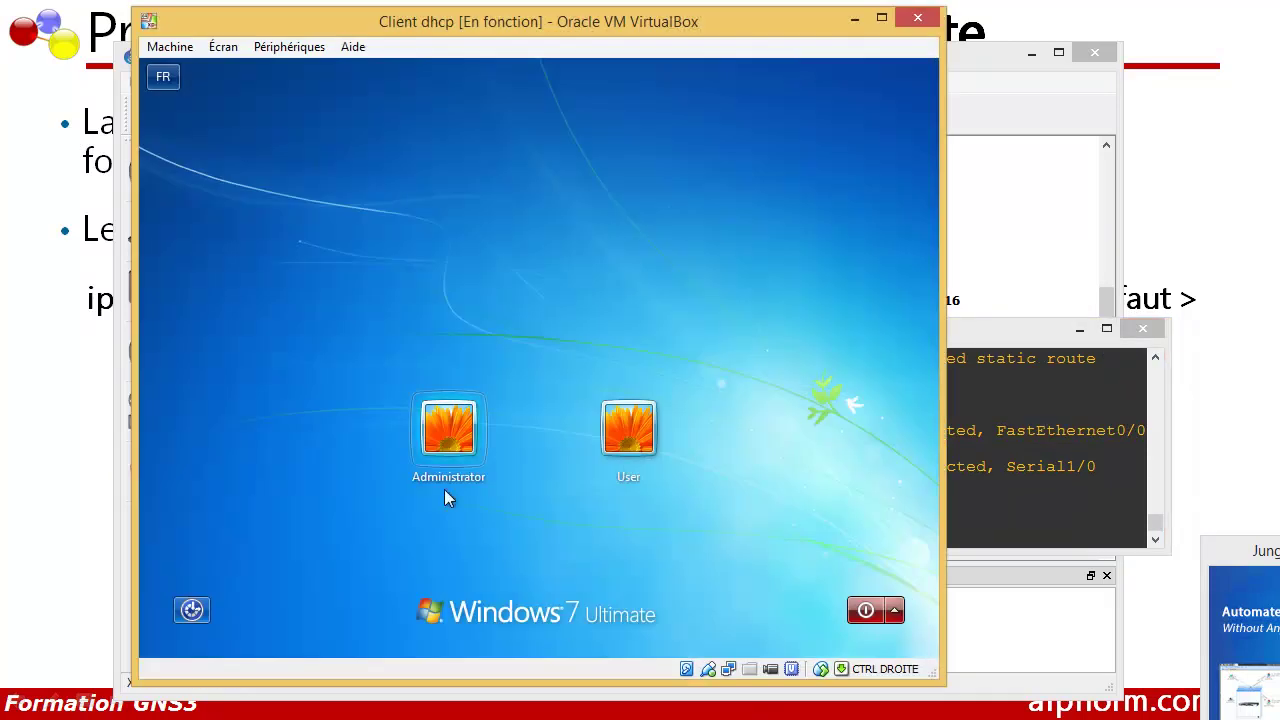
Log on to the Client dhcp virtual machine in VirtualBox as Administrator and reposition its window after checking the PC VirtualBox node in the diagram.
left_click(443, 430)
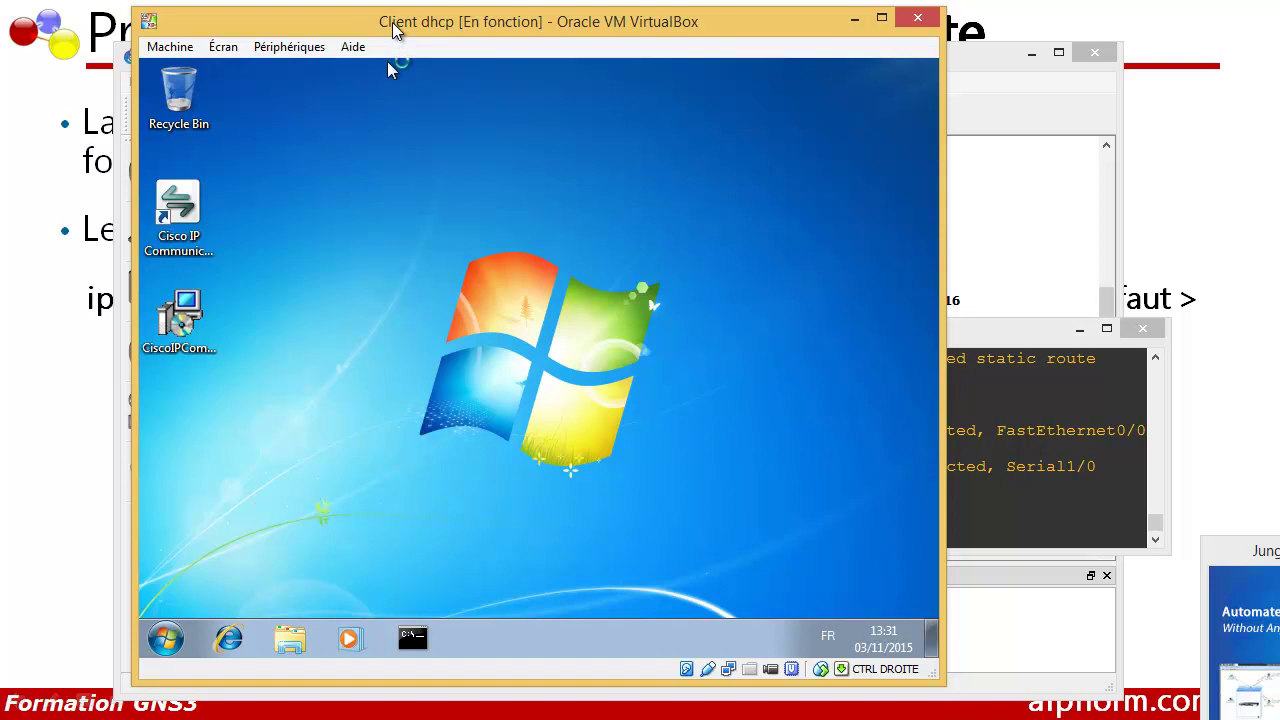
left_click_drag(392, 31, 868, 184)
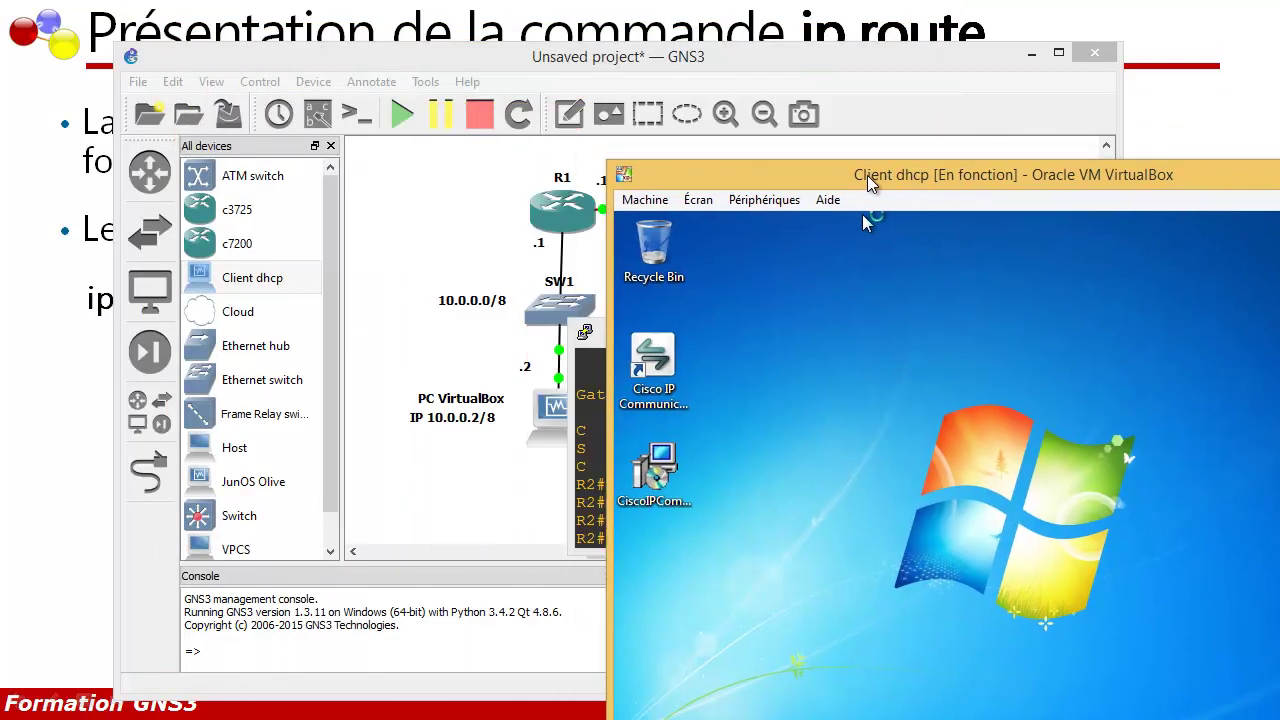
left_click(545, 428)
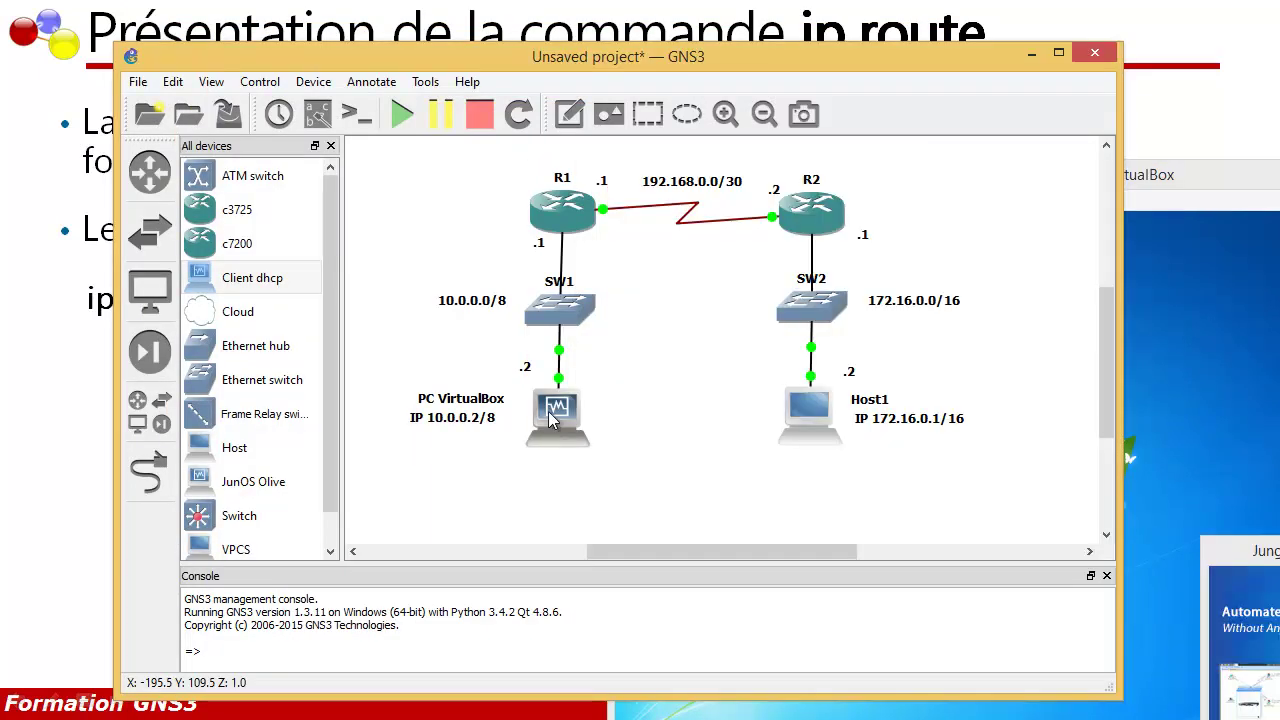
left_click_drag(1136, 184, 763, 52)
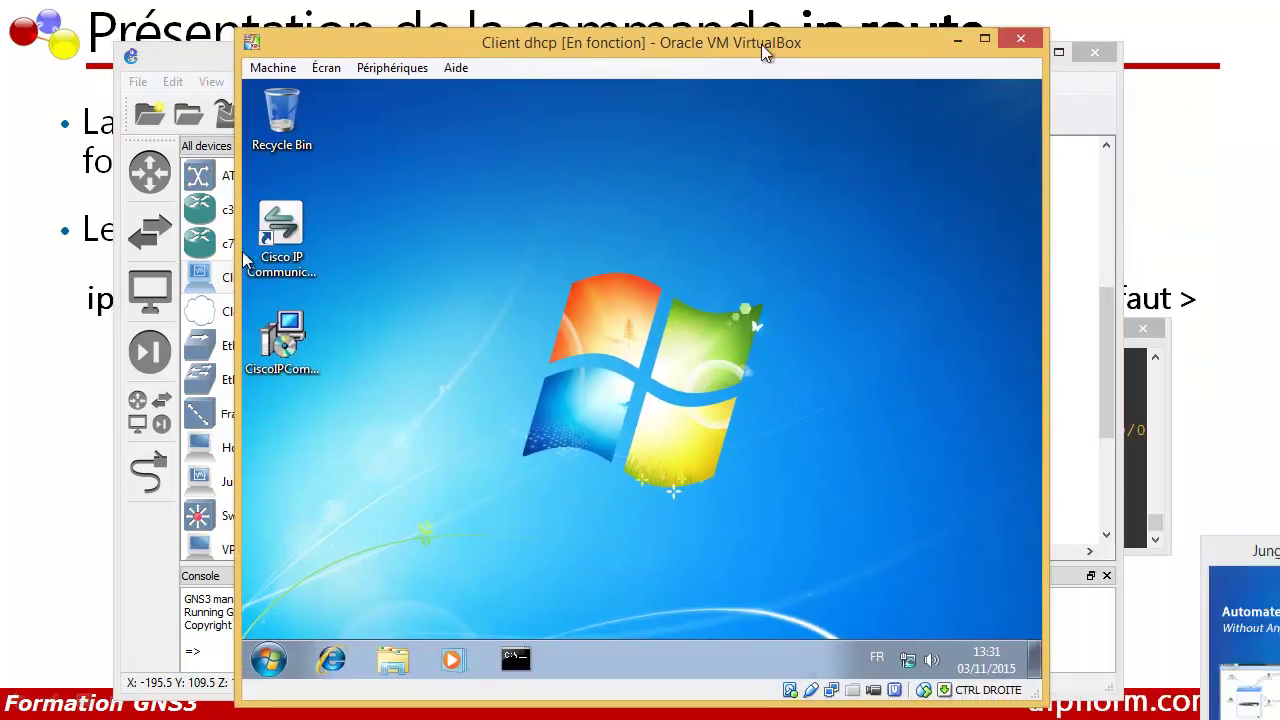
Run ncpa.cpl from the virtual machine's Command Prompt and open the IPv4 properties of Local Area Connection.
left_click(512, 660)
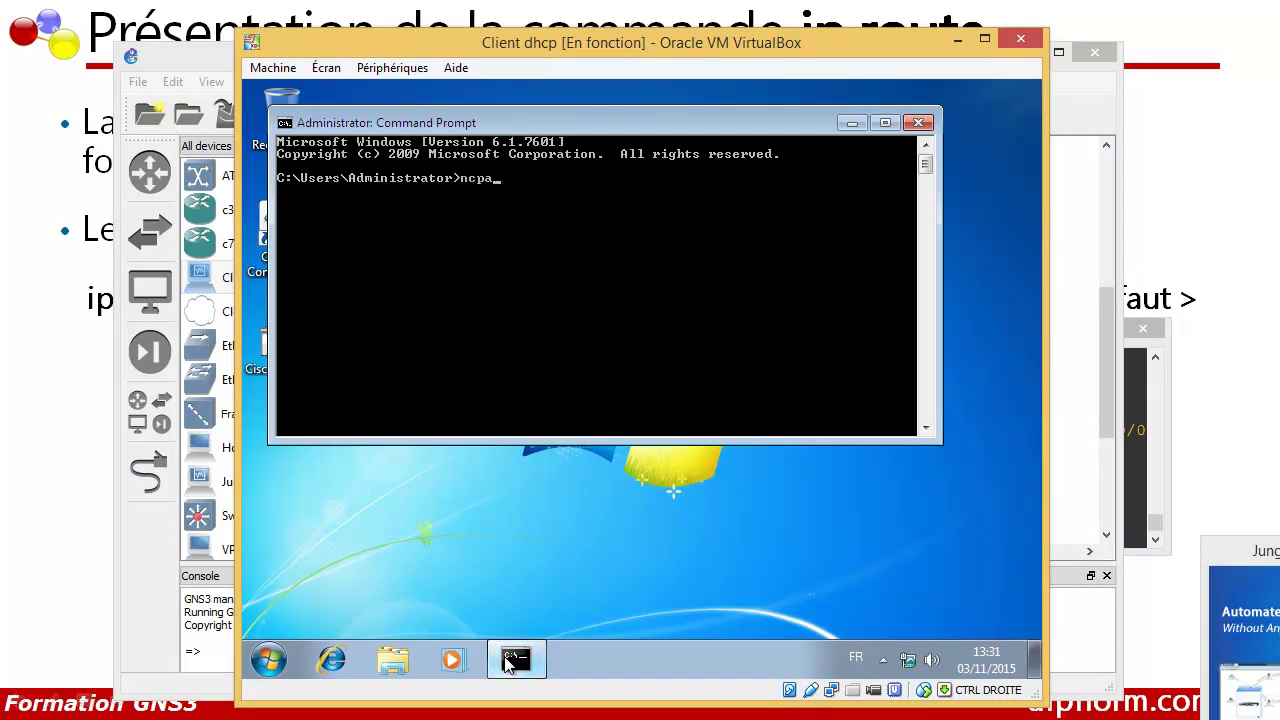
type("ncpa.cpl")
key("Return")
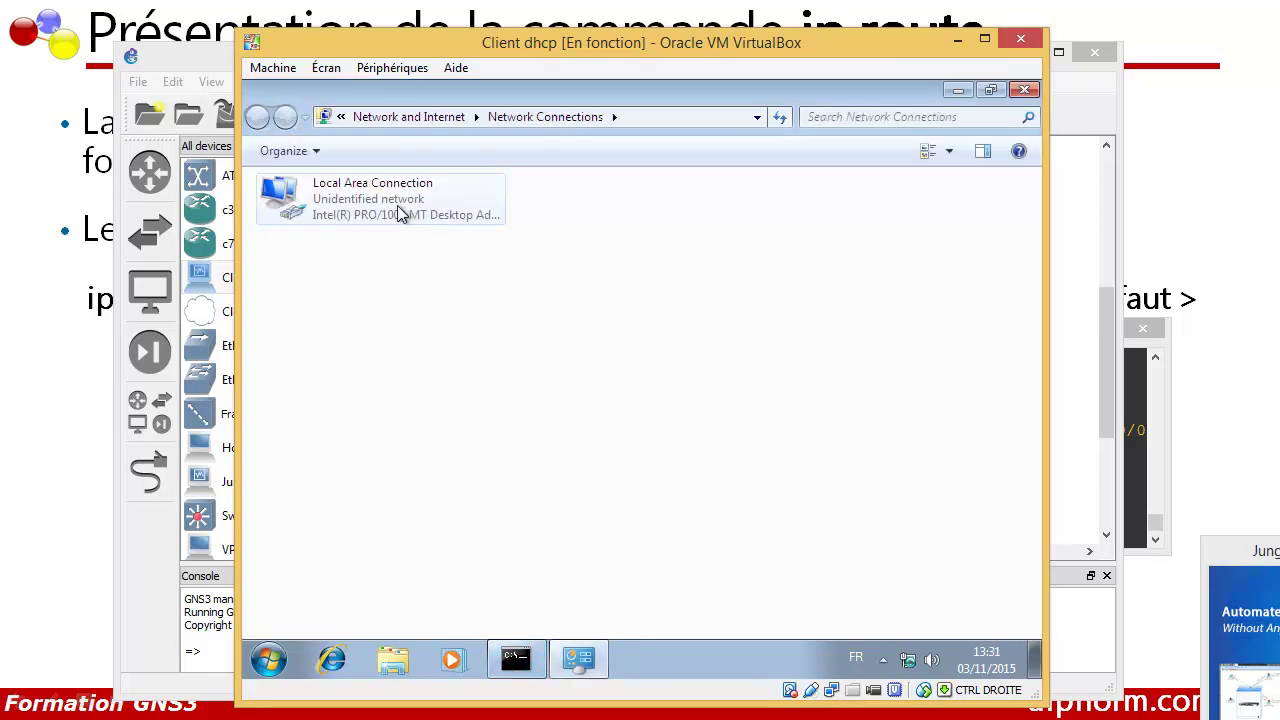
double_click(332, 200)
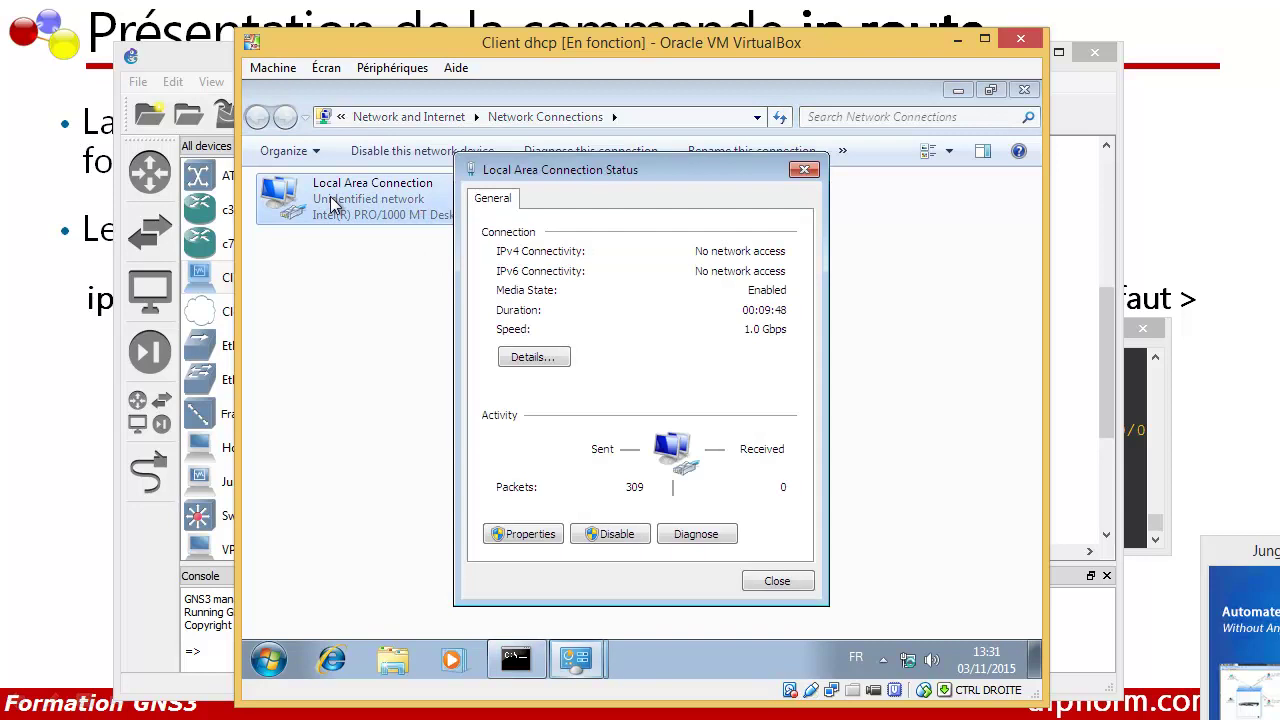
left_click(505, 542)
double_click(578, 423)
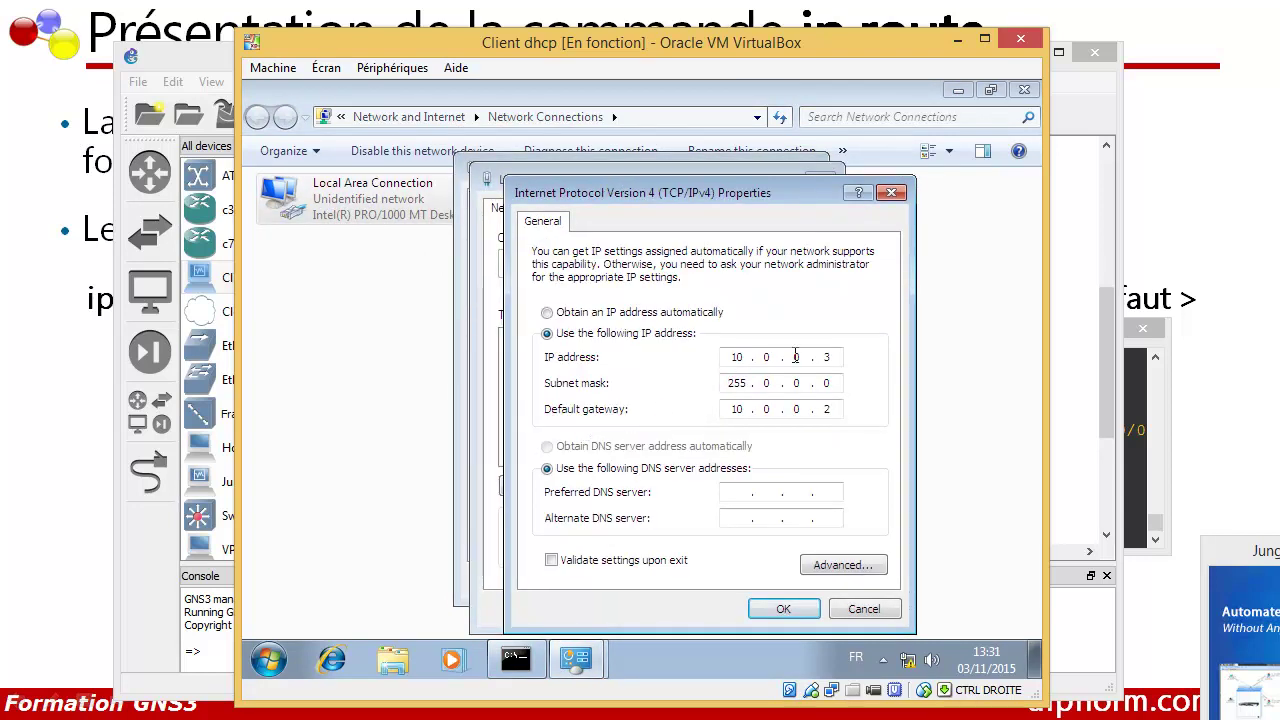
Set the Local Area Connection's IP address to 10.0.0.1, apply the IPv4 settings, and close the connection's dialogs.
double_click(828, 356)
type("1")
double_click(827, 408)
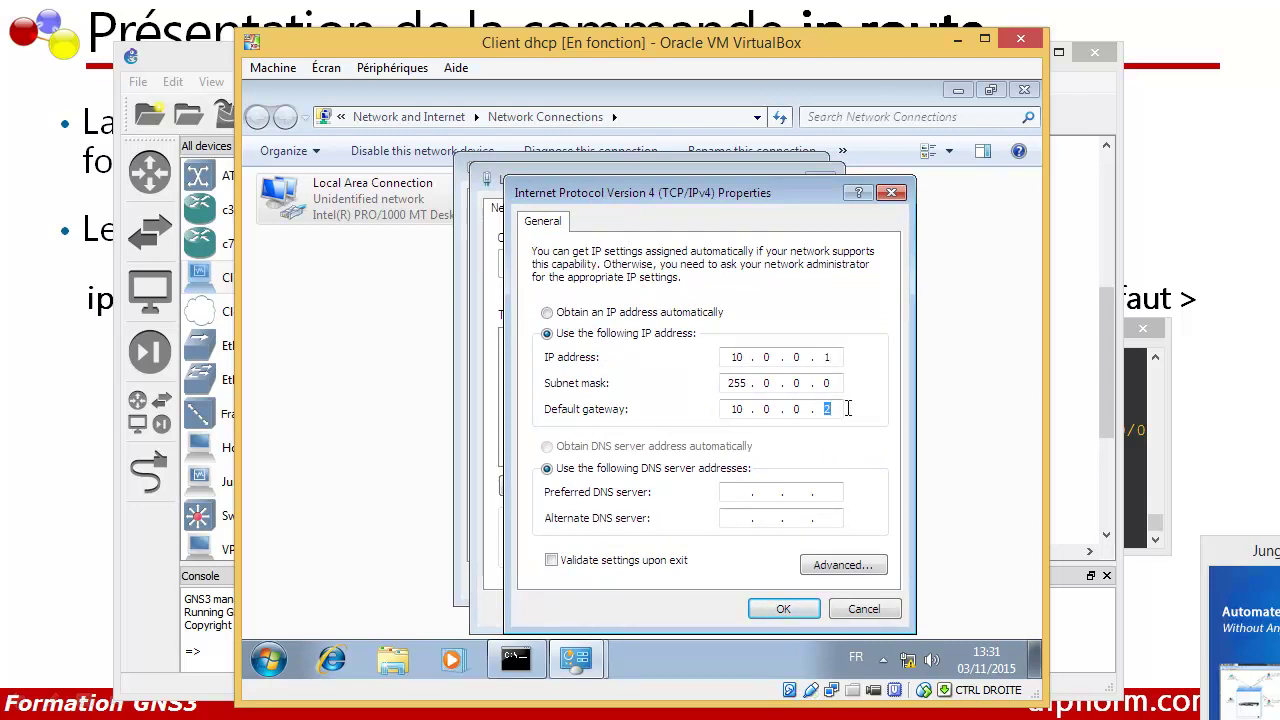
left_click(770, 609)
left_click(713, 609)
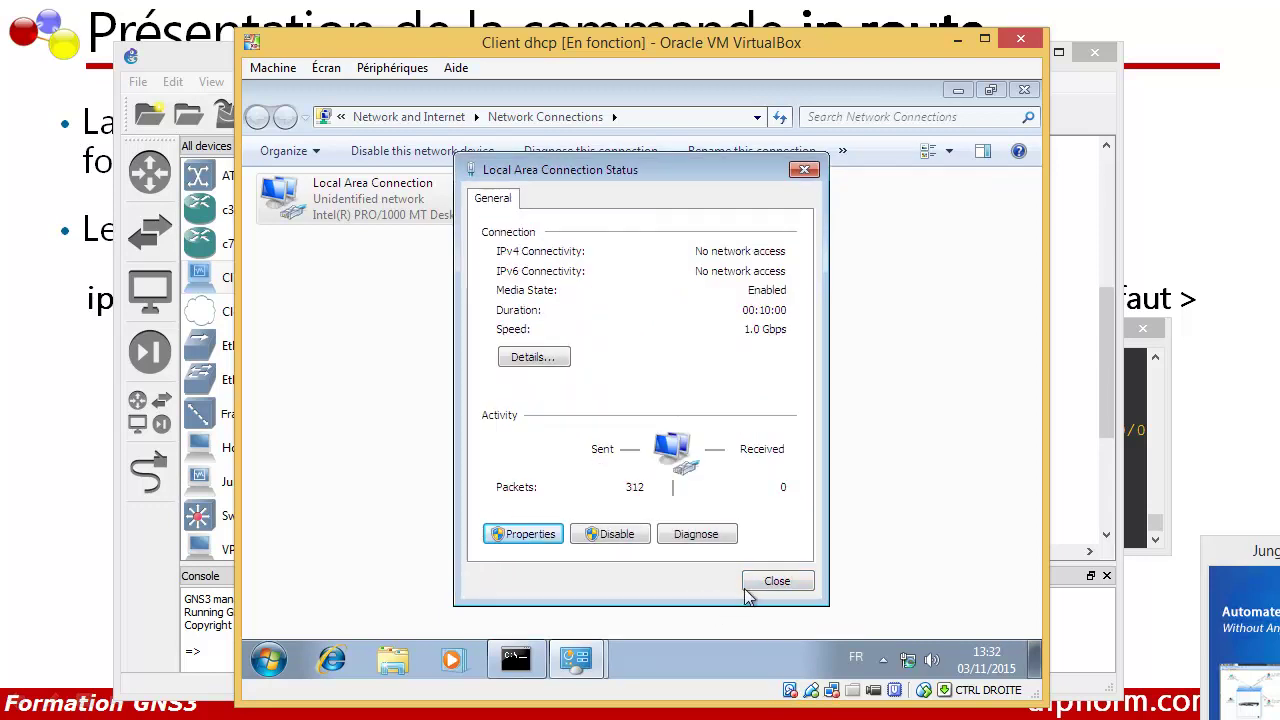
left_click(777, 581)
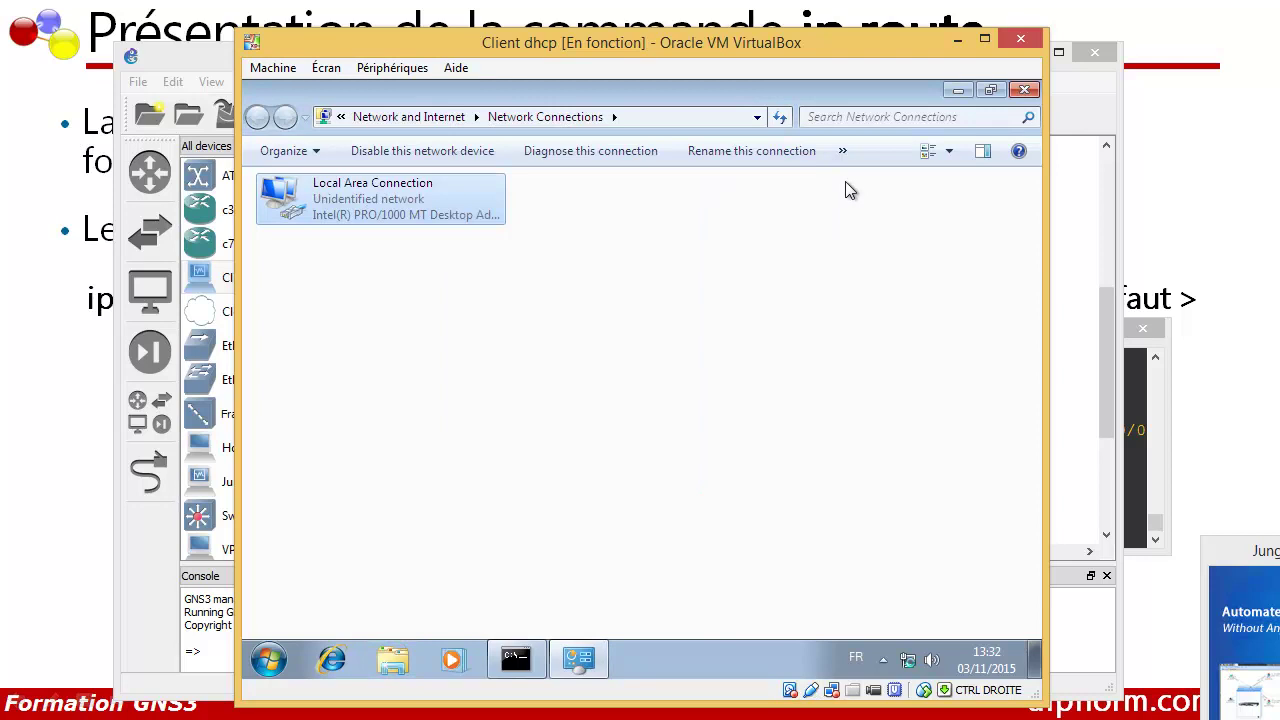
Ping 10.0.0.1 from the virtual machine's Command Prompt, and minimize the open windows and the virtual machine to return to GNS3.
left_click(512, 657)
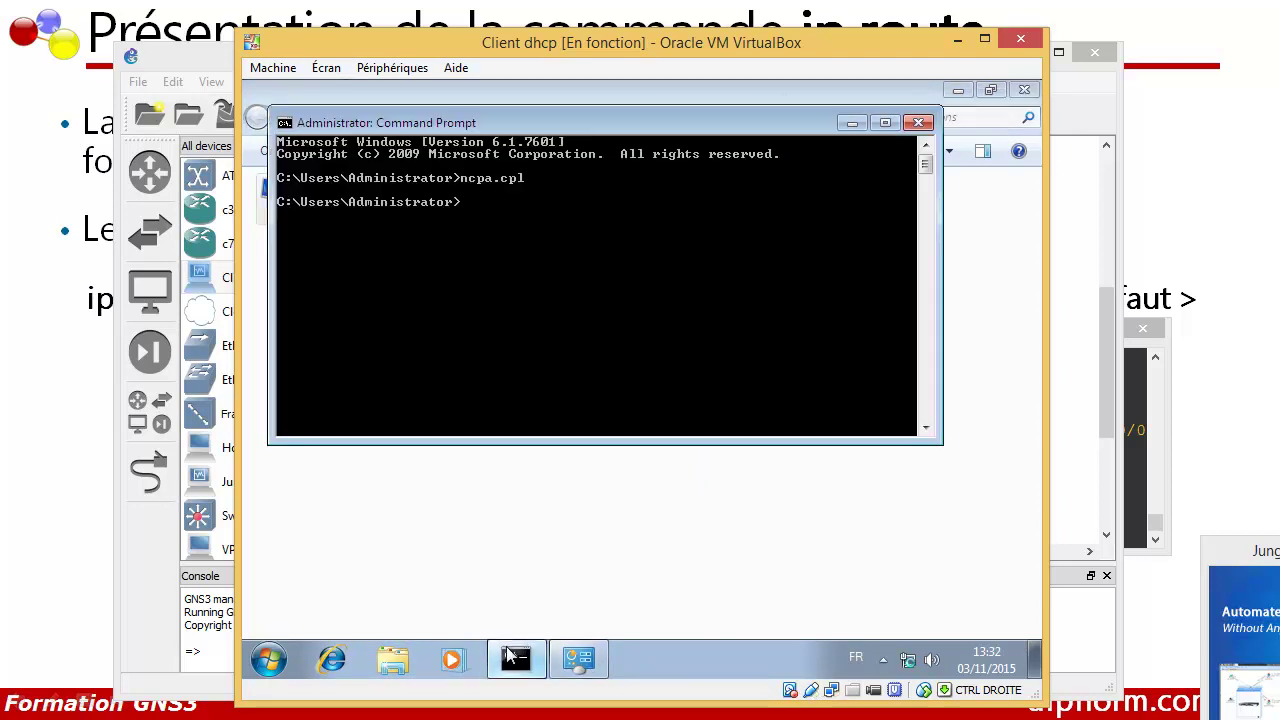
type("ping 10.0.0.1")
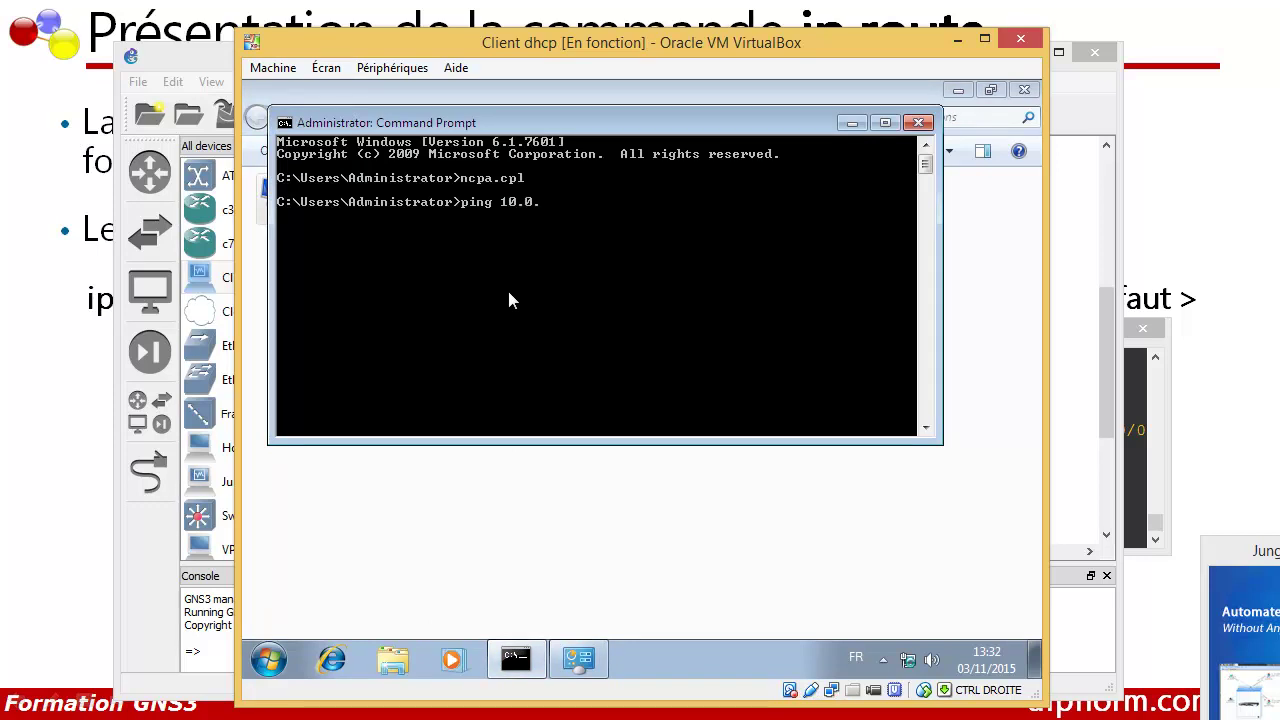
key("Return")
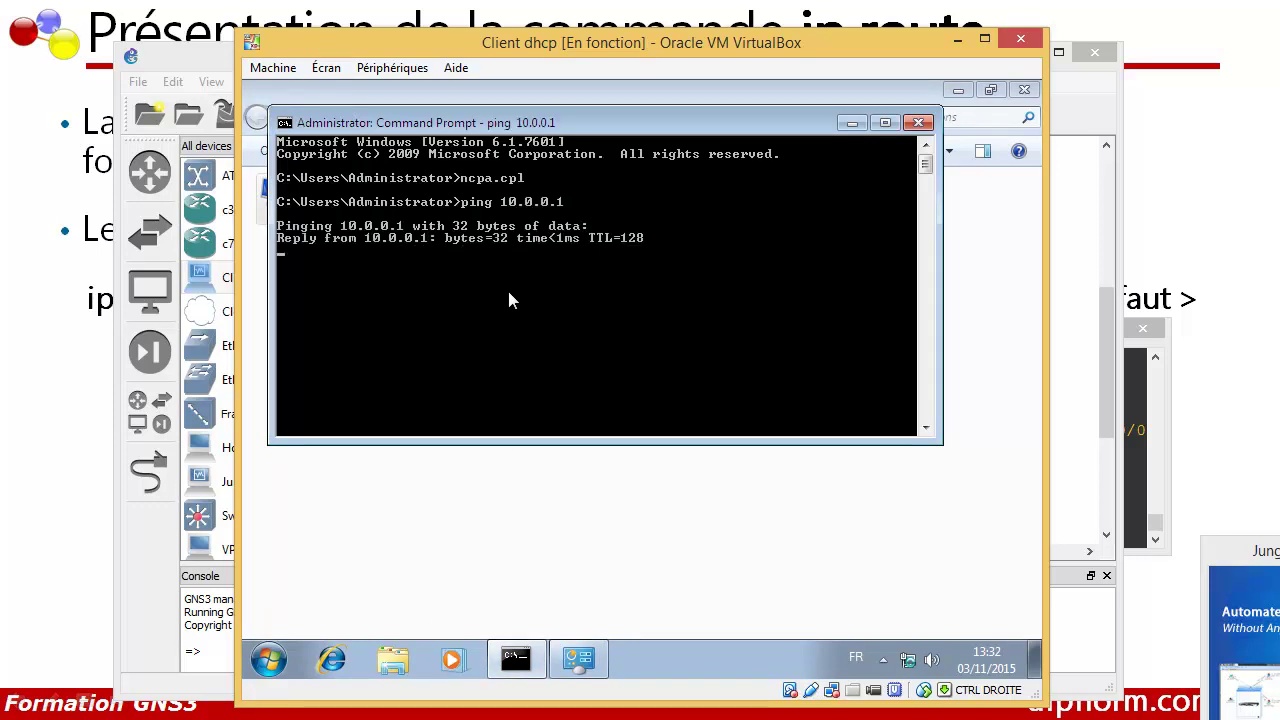
left_click(851, 123)
left_click(957, 90)
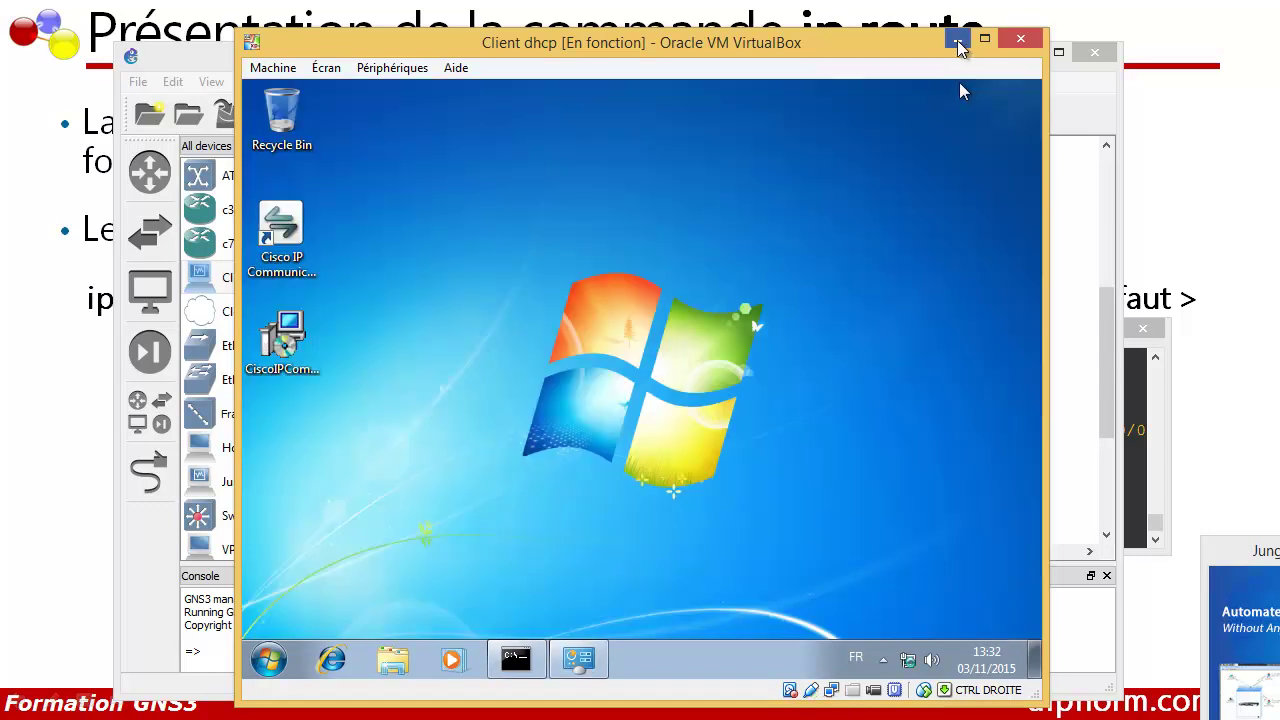
left_click(957, 38)
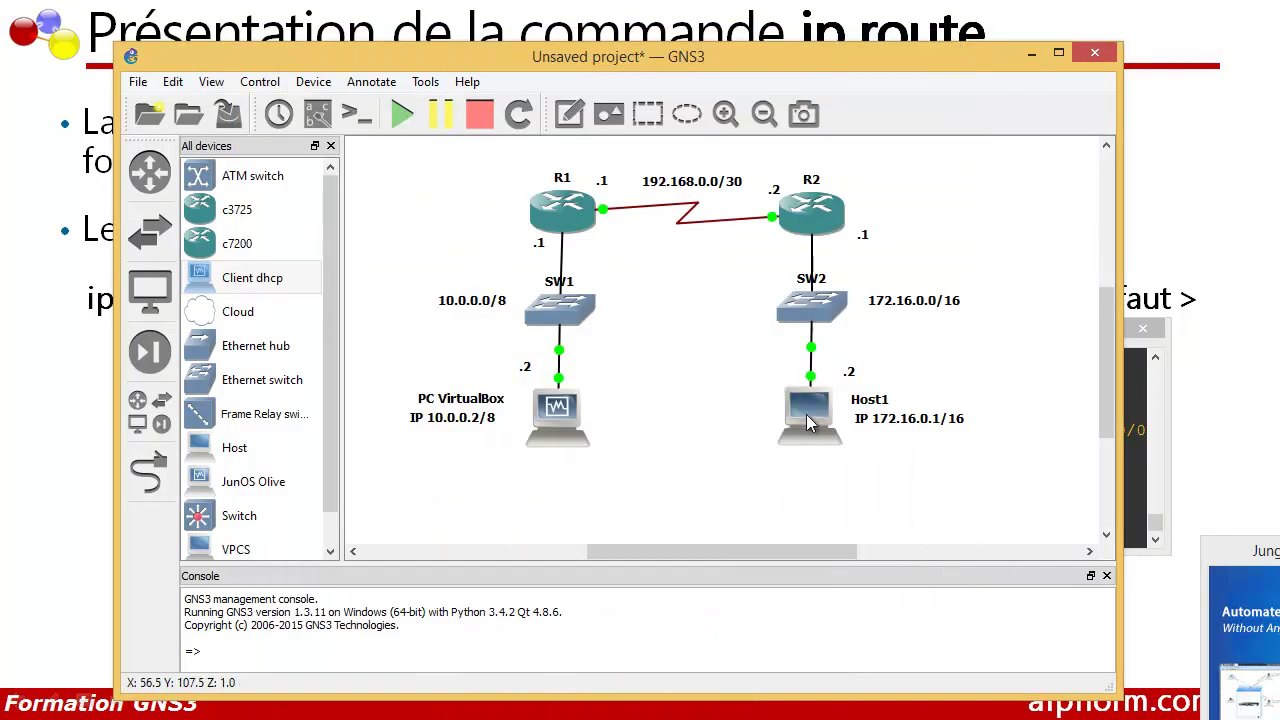
Open Host1's node configuration and examine its generic Ethernet entry nio_gen_eth:GNS3.
mouse_move(806, 418)
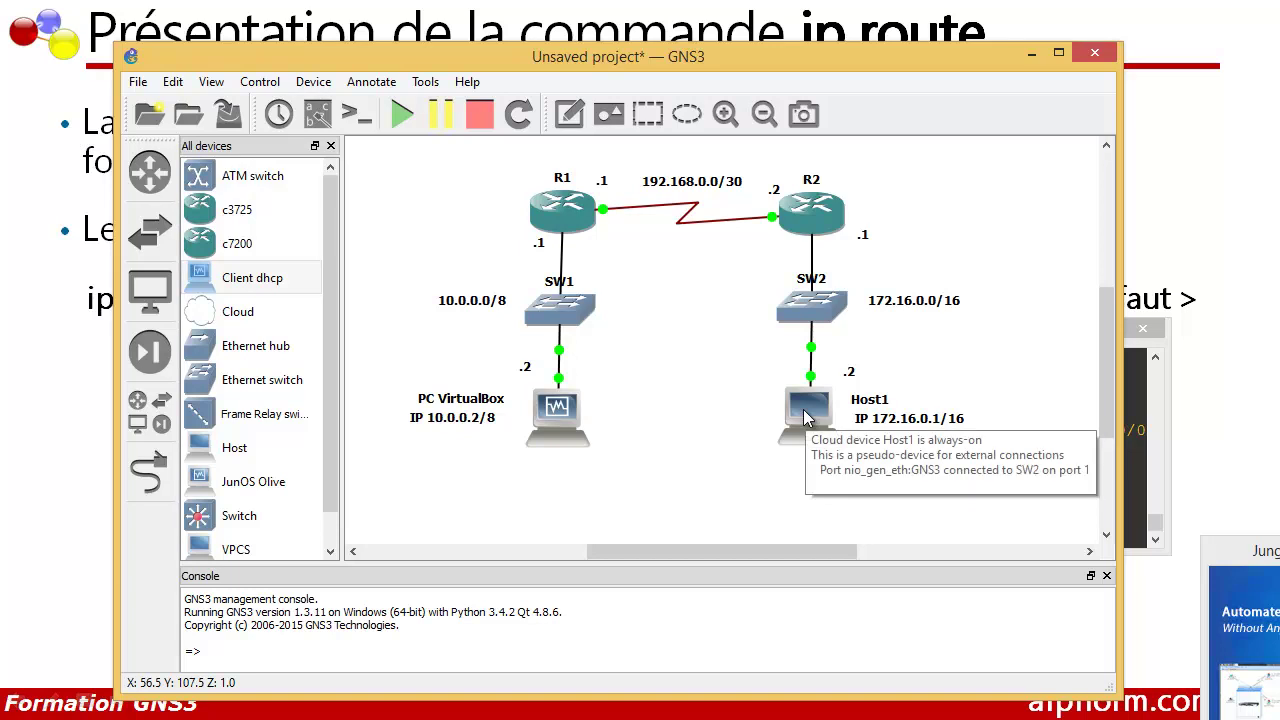
right_click(806, 414)
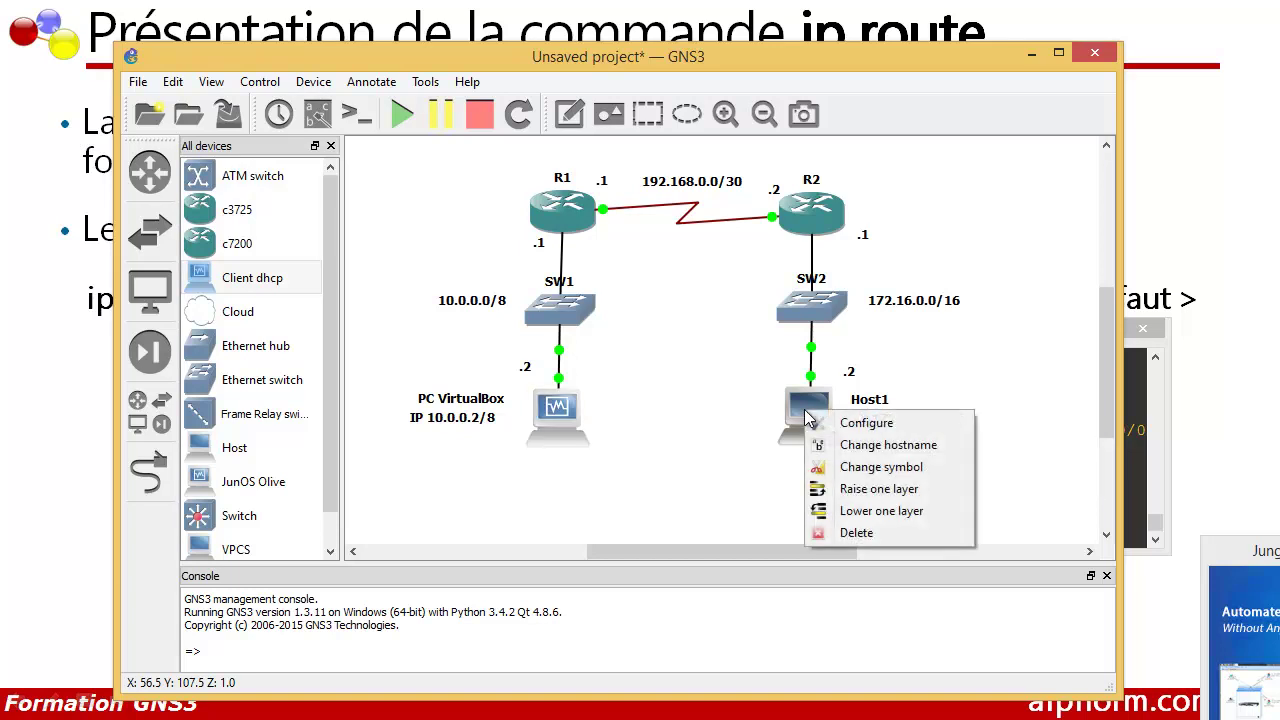
left_click(840, 428)
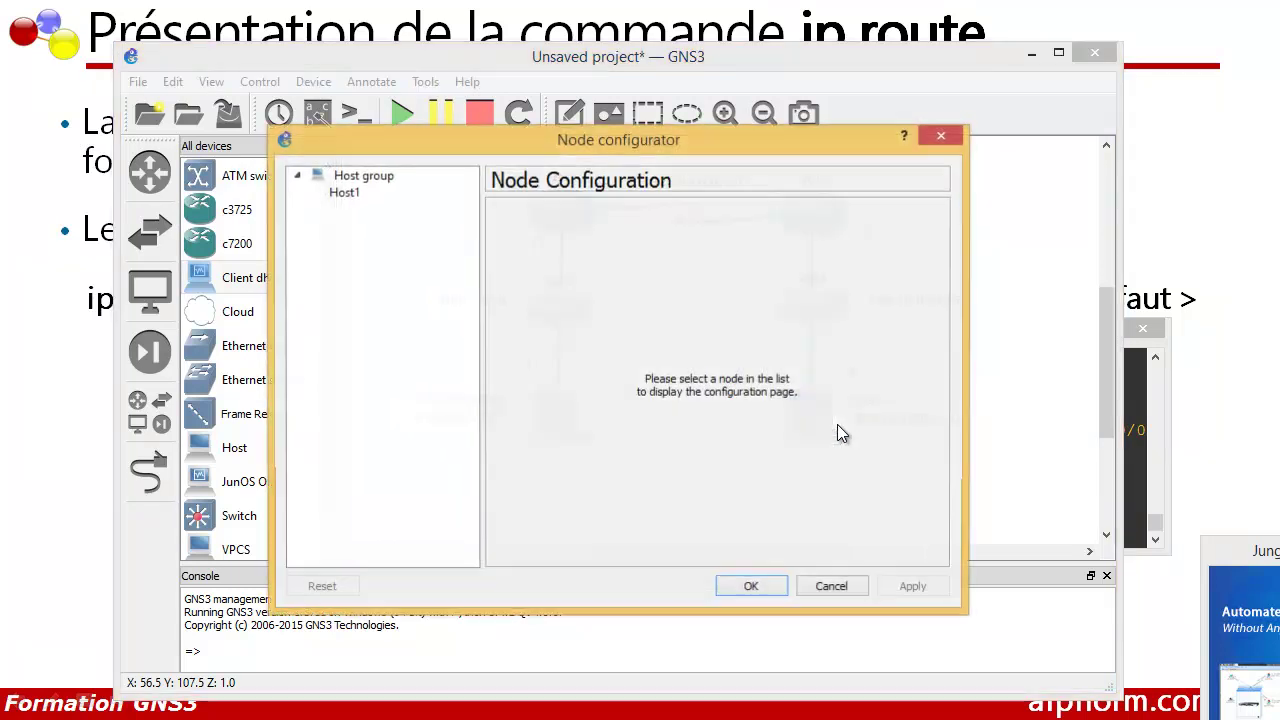
left_click(363, 196)
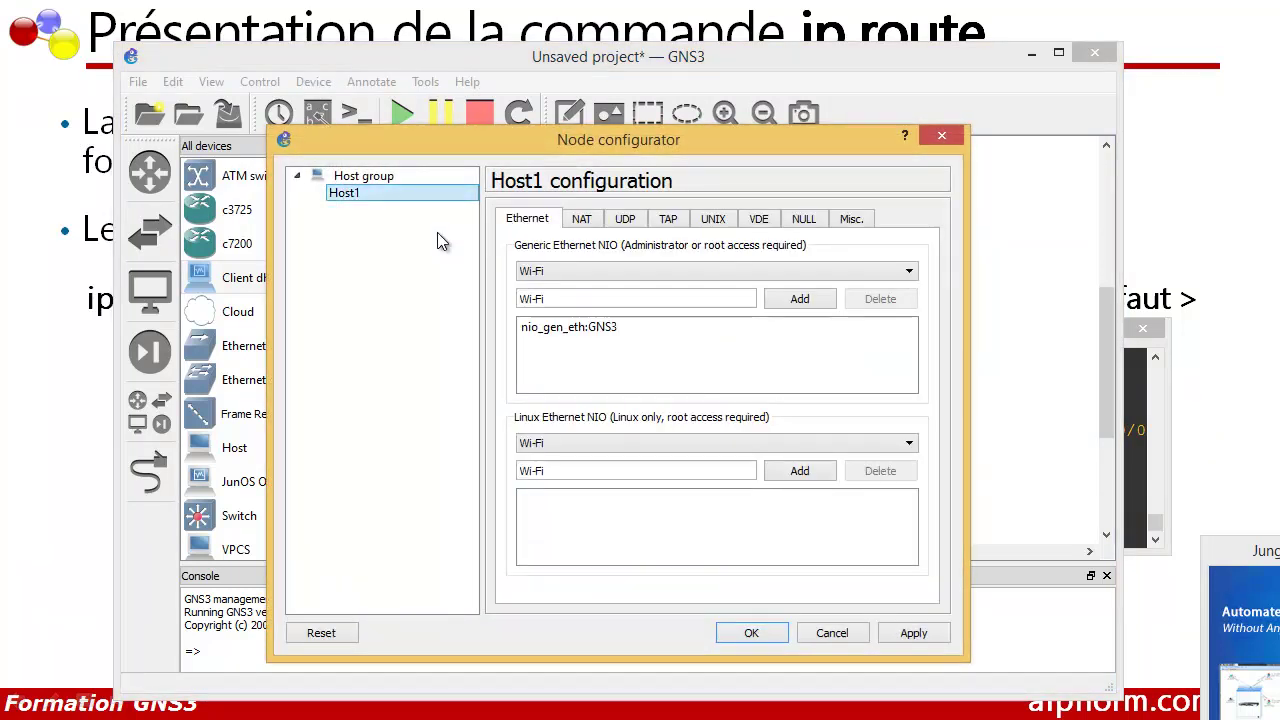
left_click(664, 326)
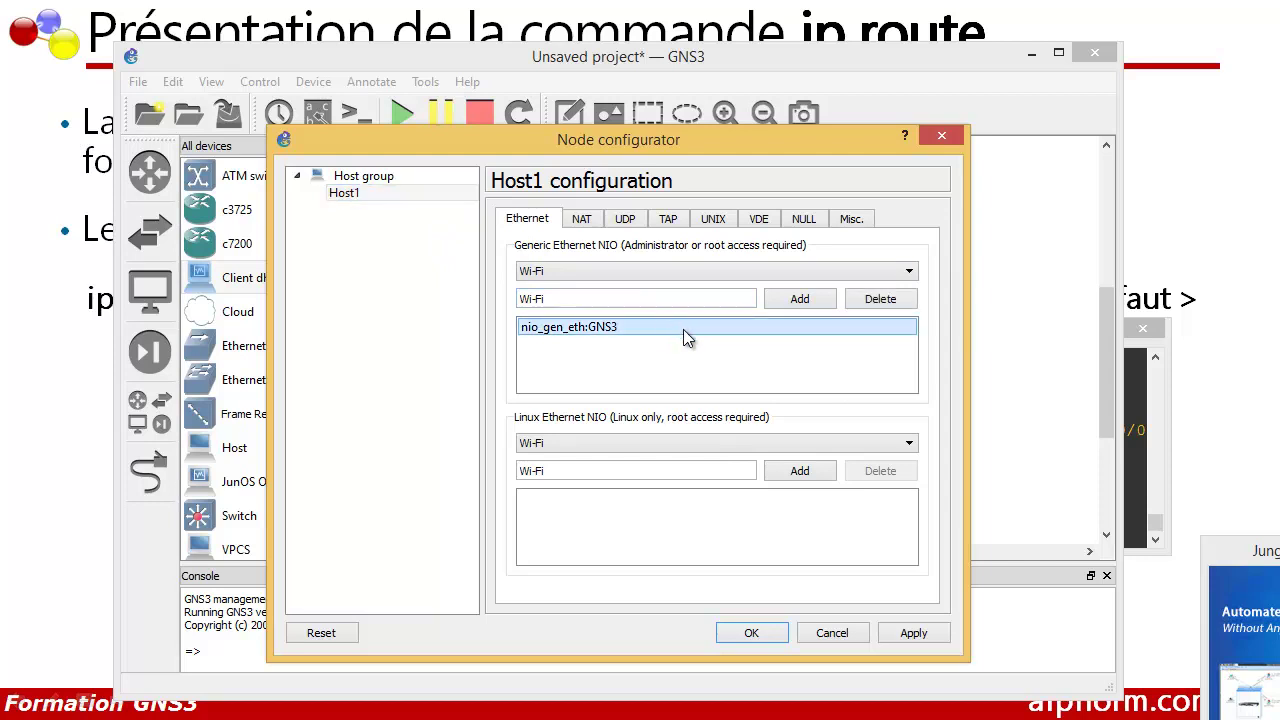
Run ncpa.cpl from the host computer's Command Prompt and open the IPv4 properties of the GNS3 loopback connection.
left_click(569, 712)
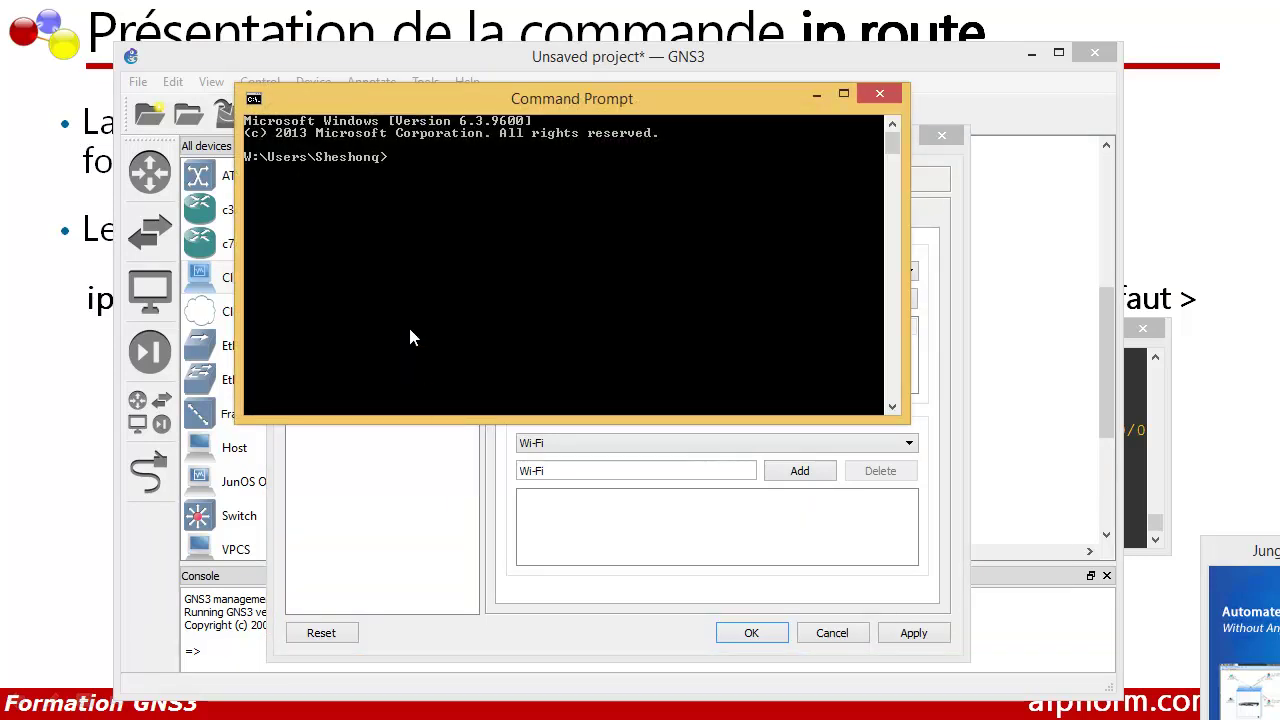
type("ncpa.cpl")
key("Return")
double_click(556, 272)
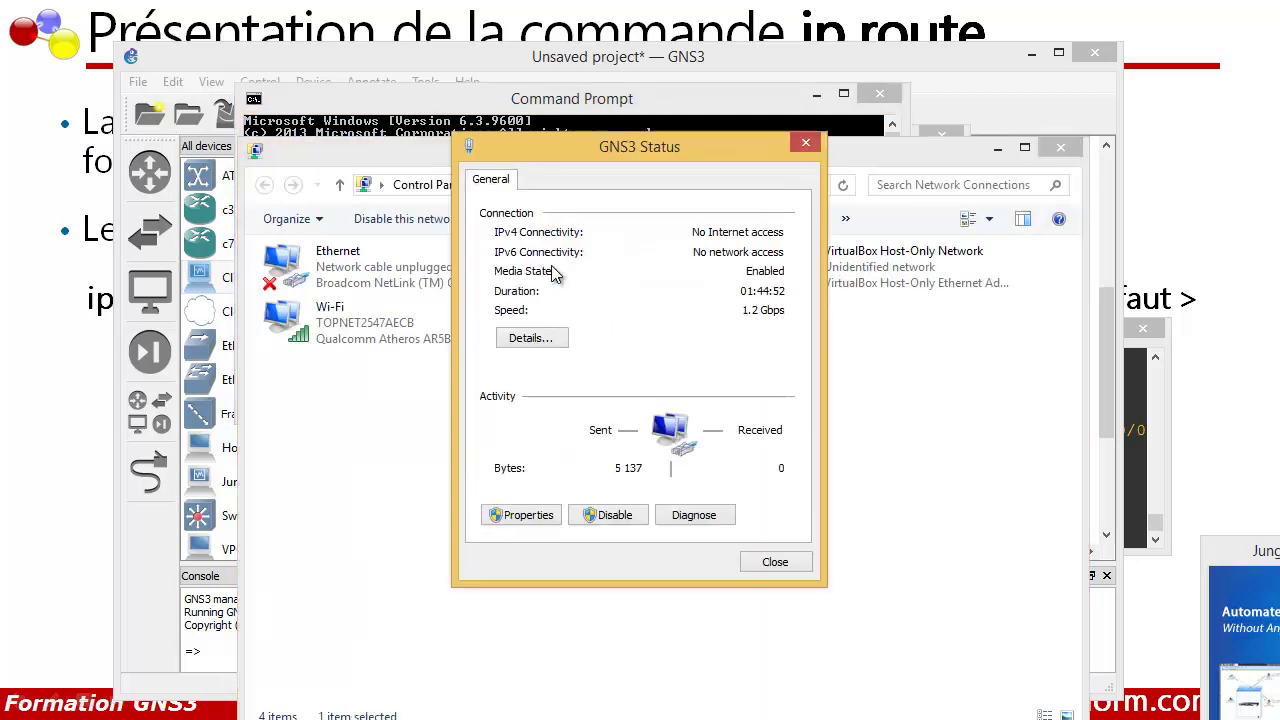
left_click(524, 514)
left_click(596, 428)
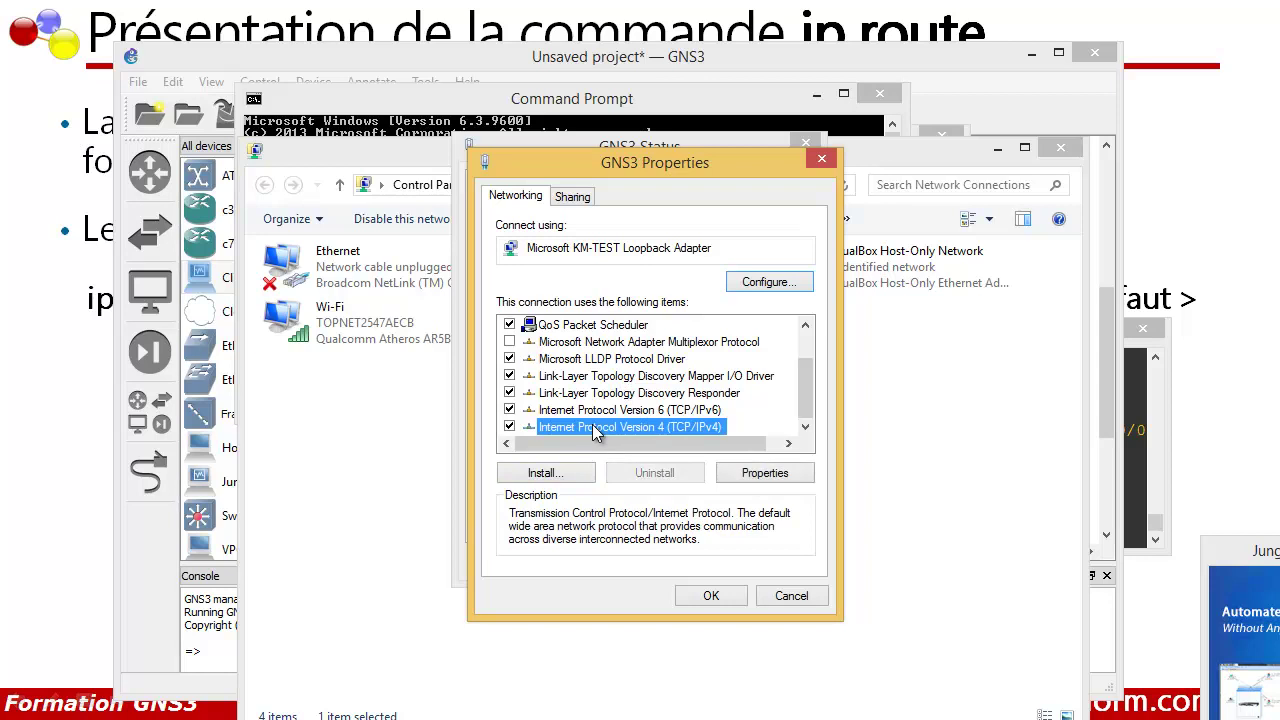
double_click(596, 428)
Set the third octet of the GNS3 connection's subnet mask to 0, apply the IPv4 settings, and close its dialogs.
double_click(736, 407)
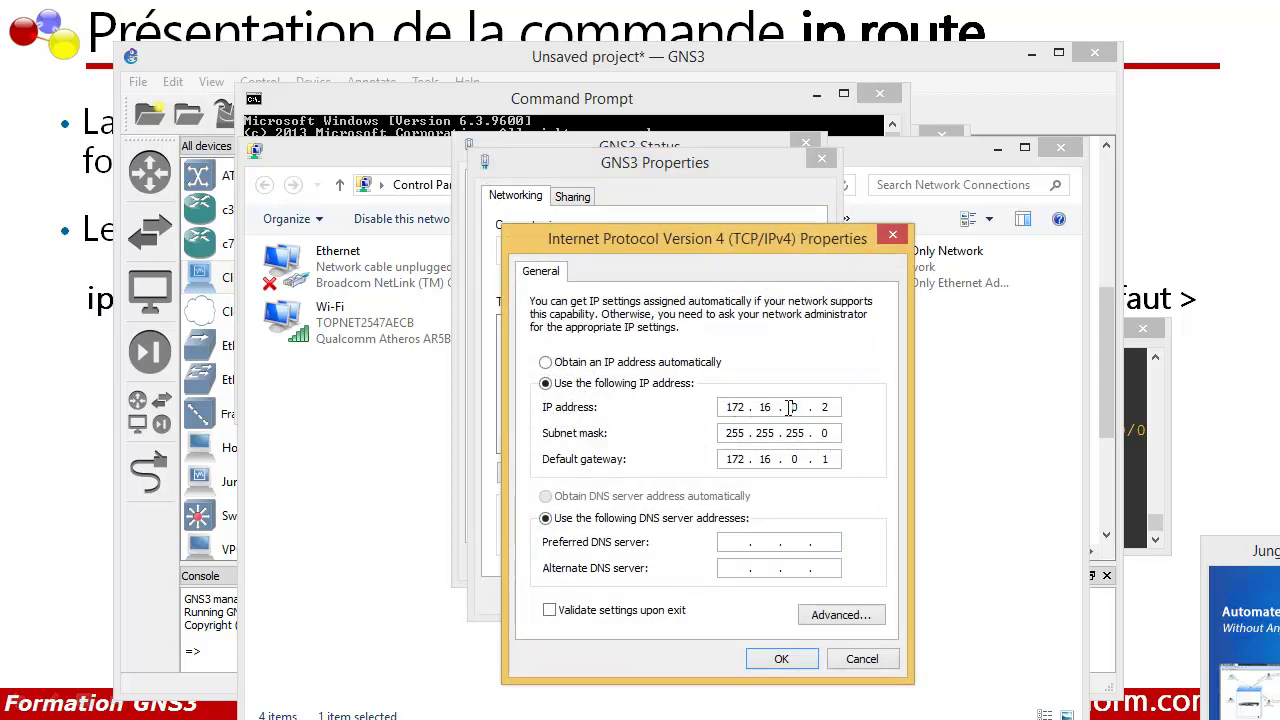
double_click(822, 407)
double_click(808, 433)
type("0")
left_click(766, 657)
left_click(712, 596)
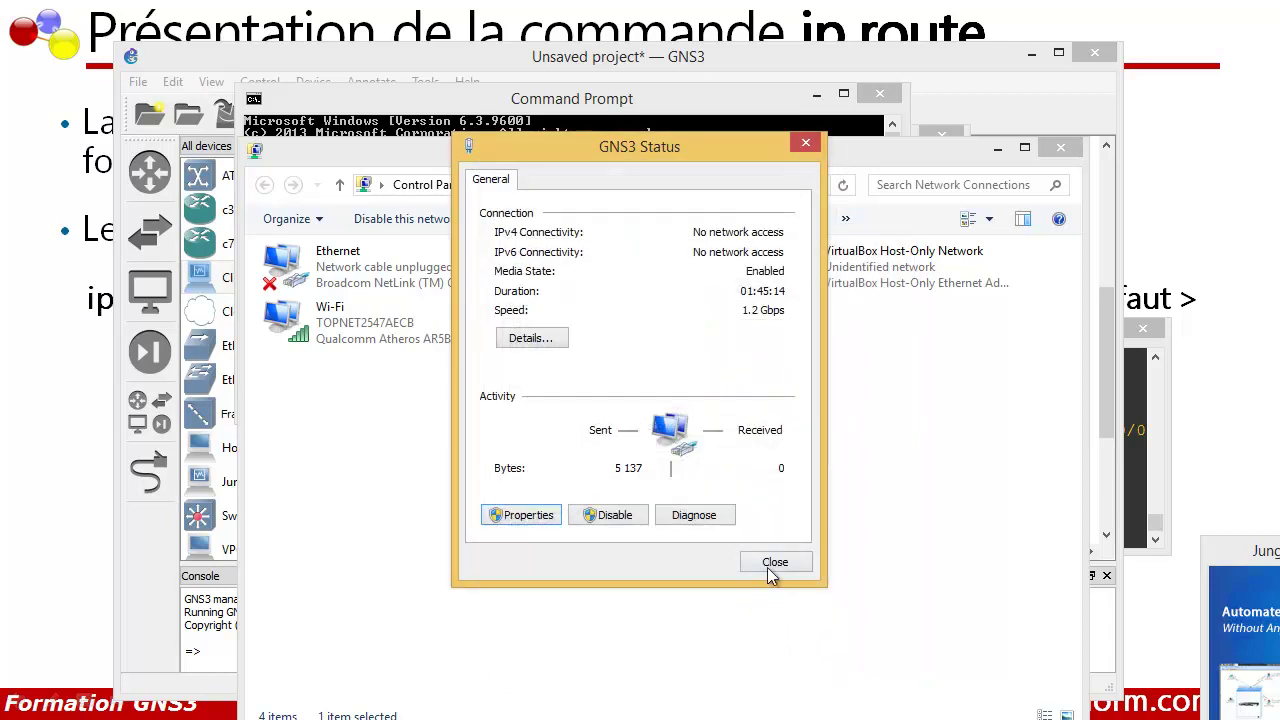
left_click(768, 566)
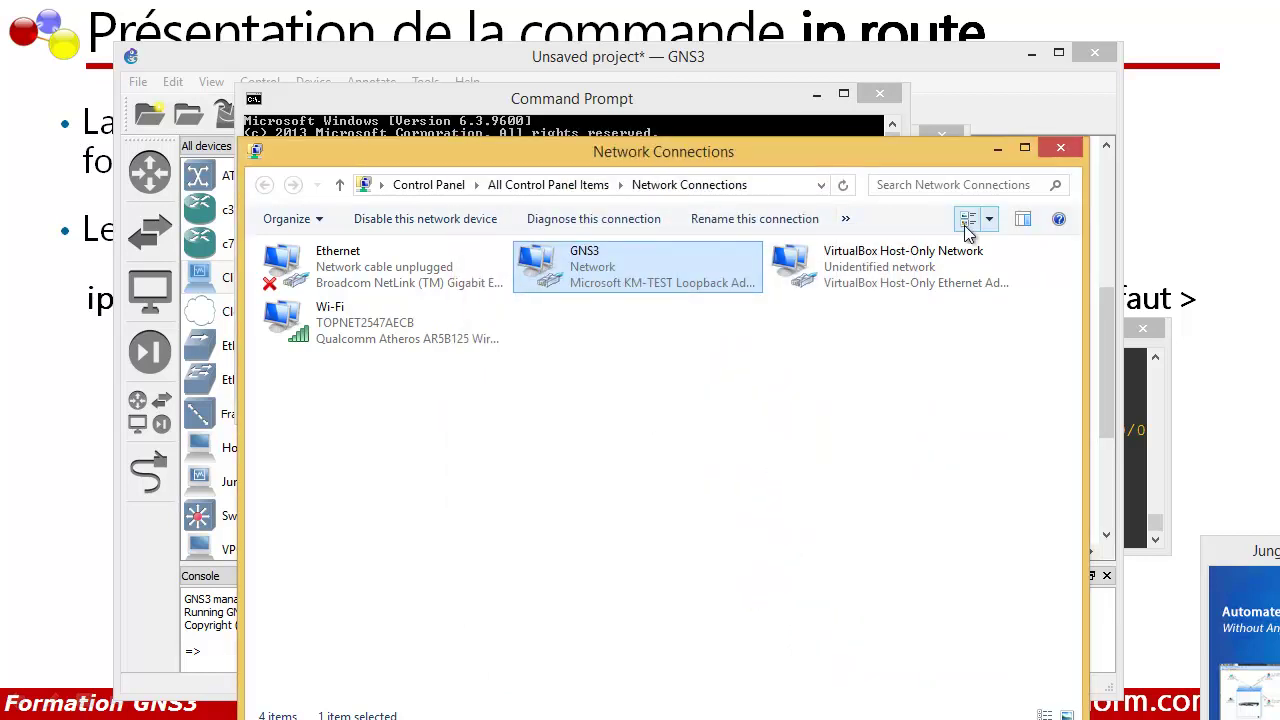
left_click(999, 147)
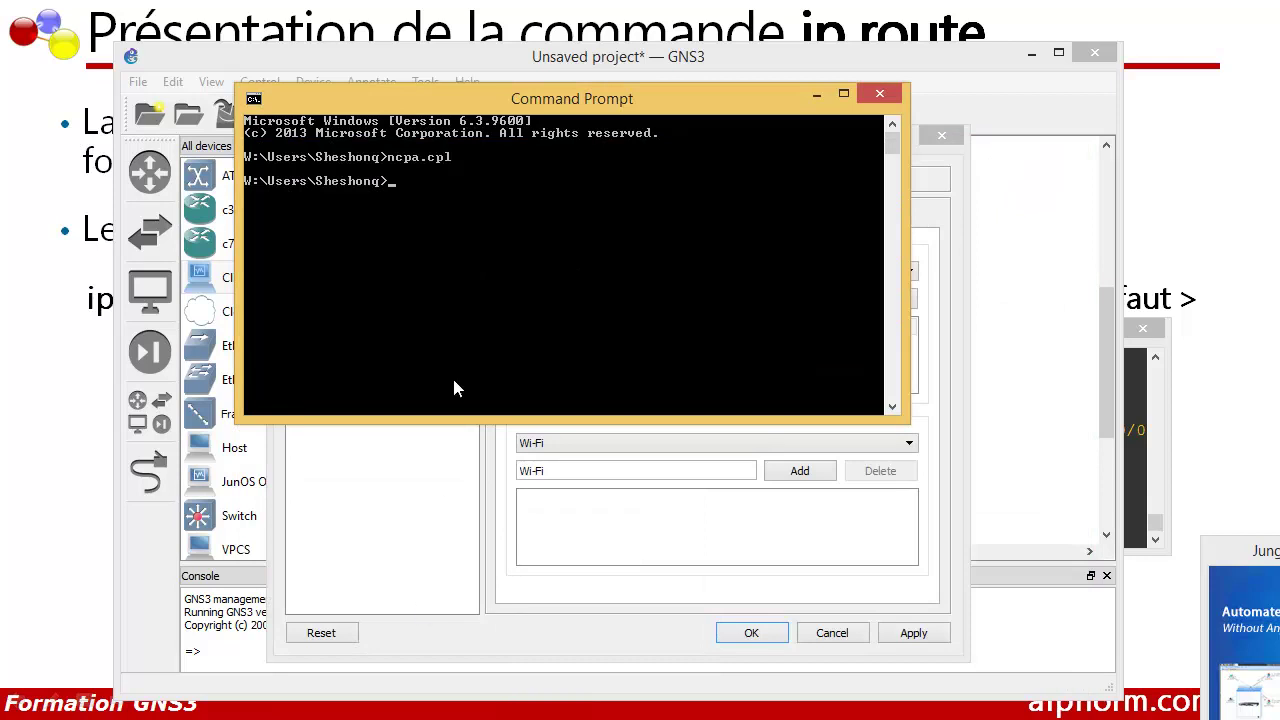
Ping 10.0.0.2 from the host computer's Command Prompt, and return to the GNS3 topology with the node configurator closed.
left_click_drag(477, 106, 682, 380)
key("alt+Tab")
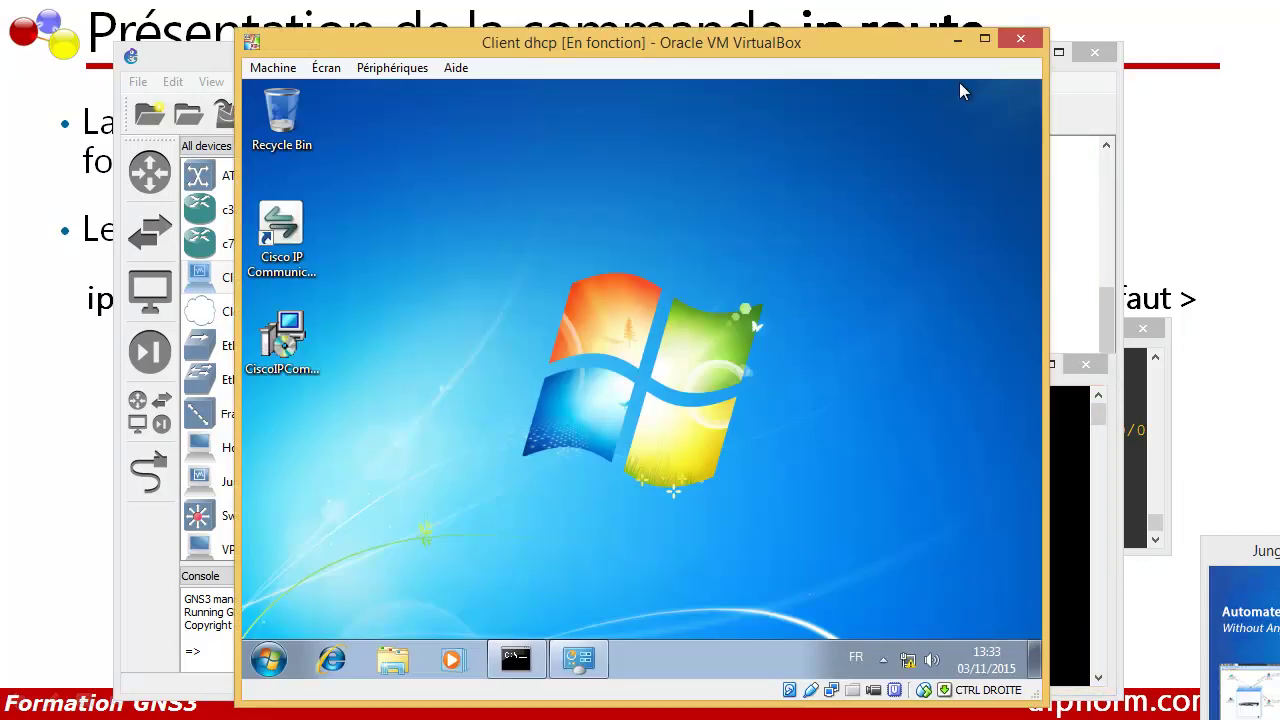
left_click(1079, 407)
left_click_drag(966, 380, 1022, 290)
type("ping")
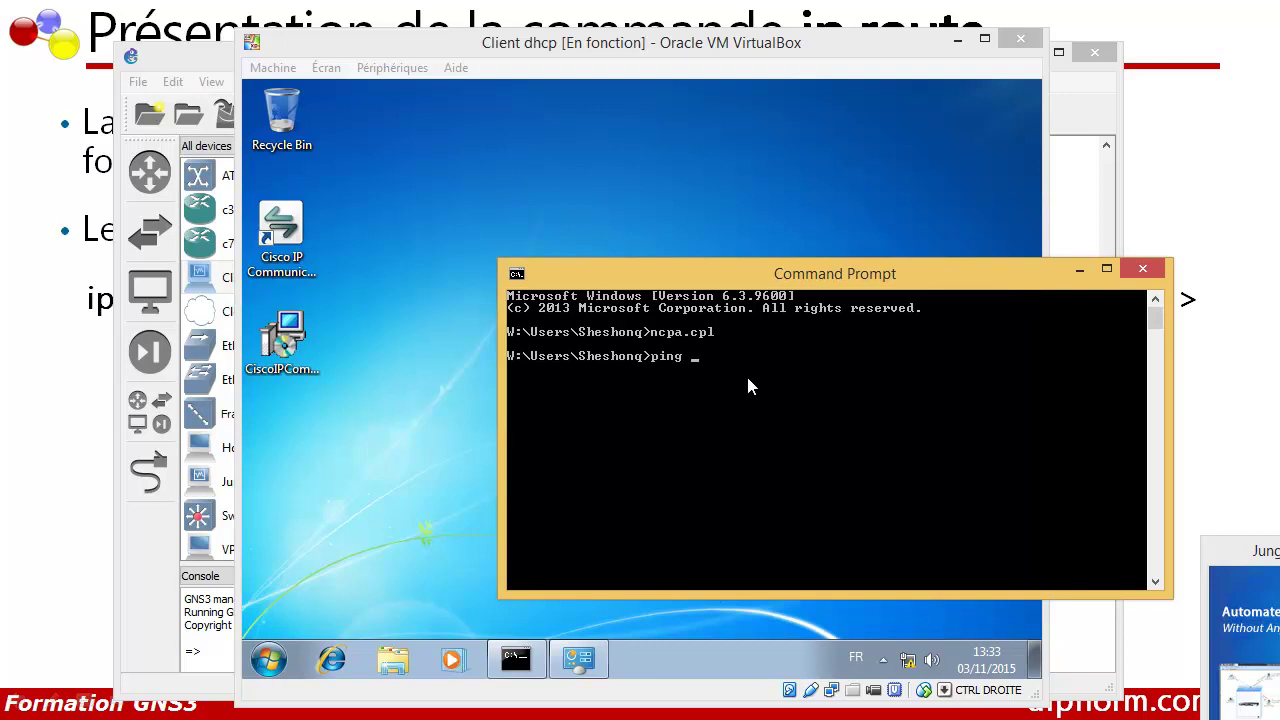
type(" 10")
key("Return")
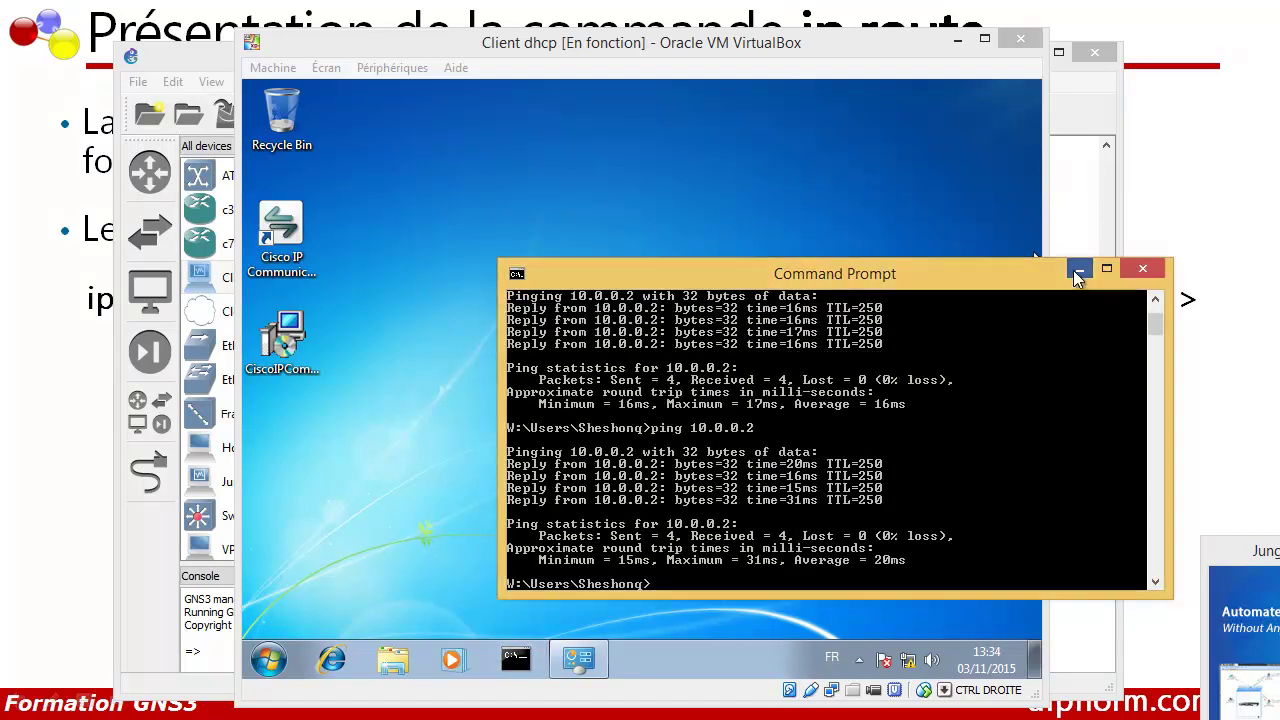
left_click(1078, 268)
left_click(955, 44)
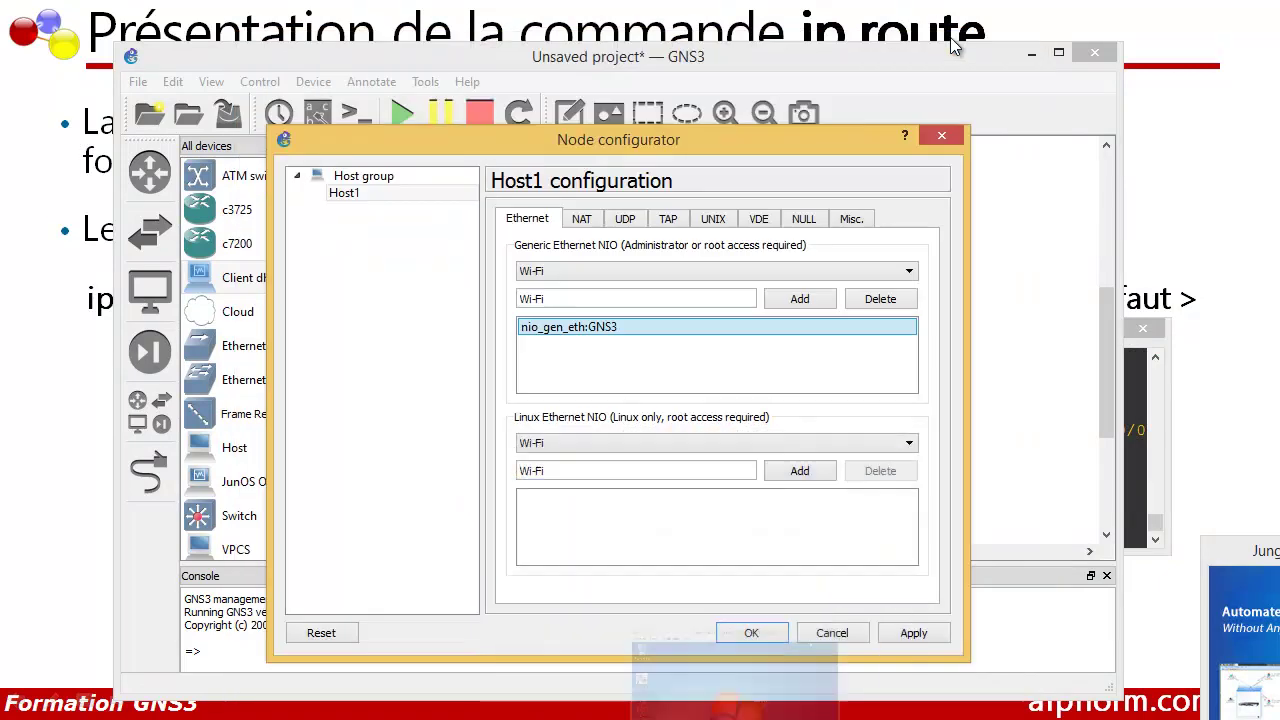
left_click(937, 135)
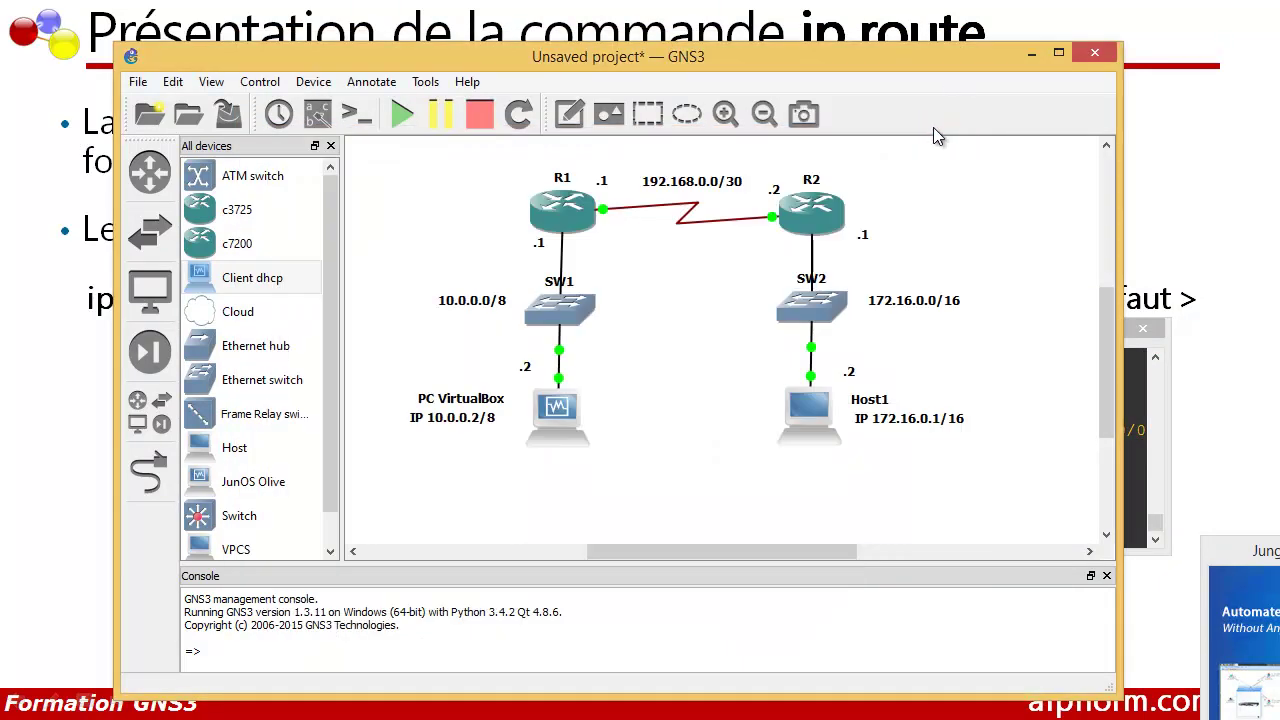
Bring up the R1 console above the topology and enter global configuration mode with conf t.
left_click(639, 719)
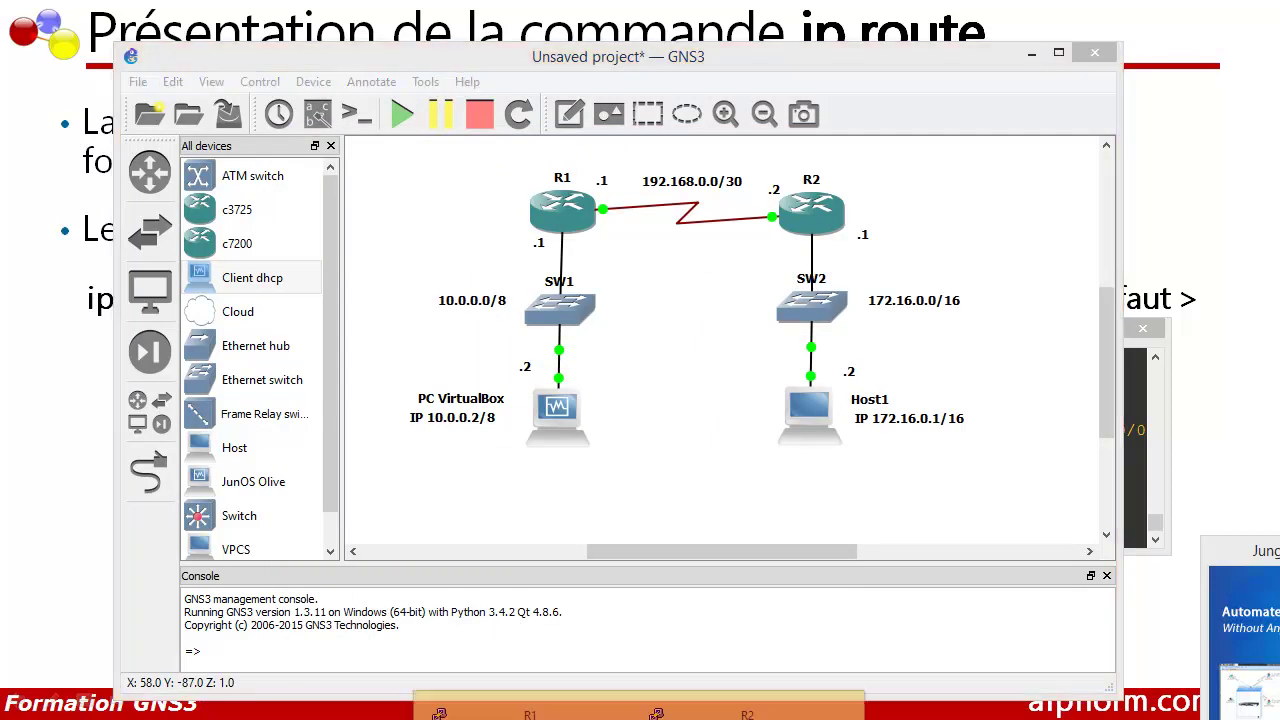
left_click(530, 710)
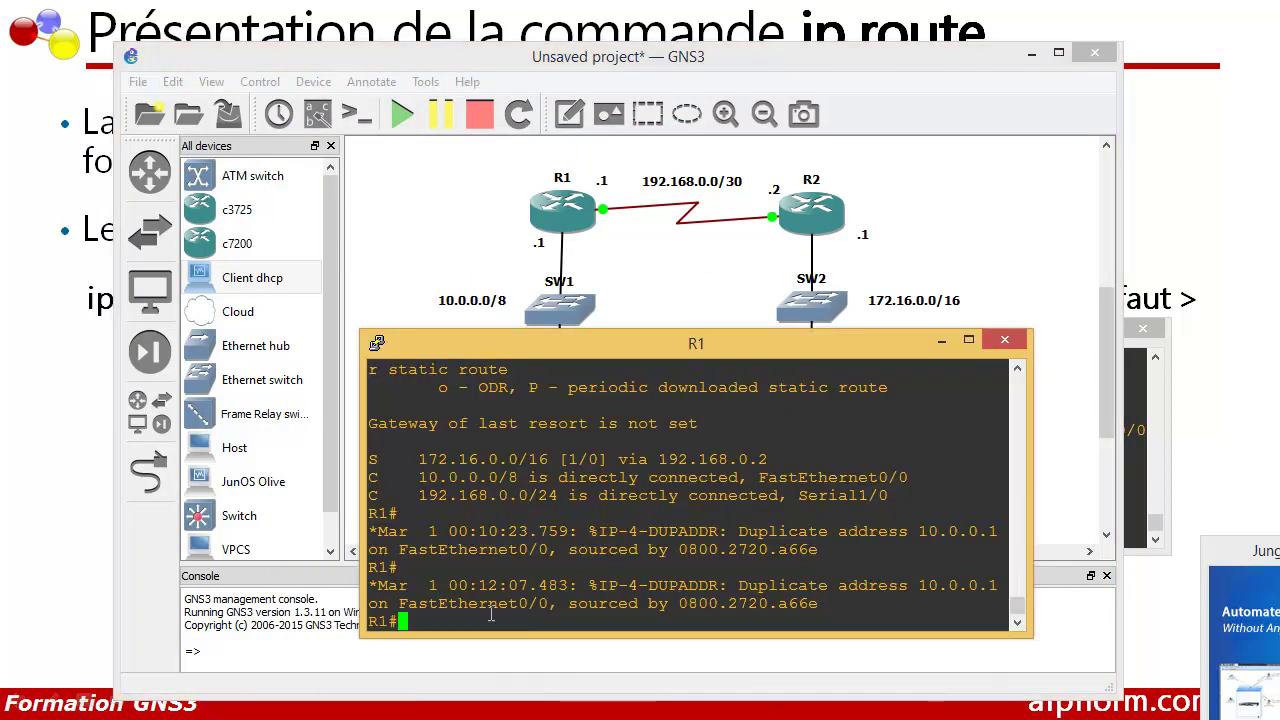
key("Return")
key("Return")
key("Return")
key("Return")
key("Return")
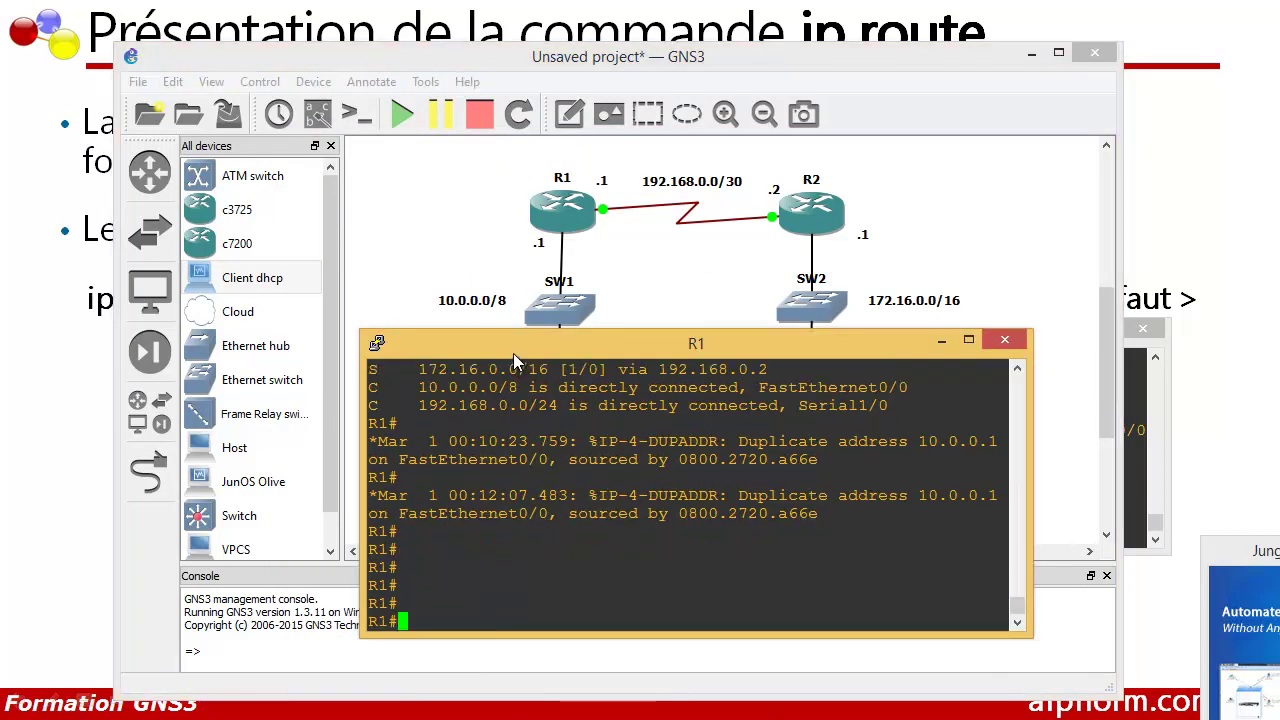
left_click_drag(513, 353, 520, 300)
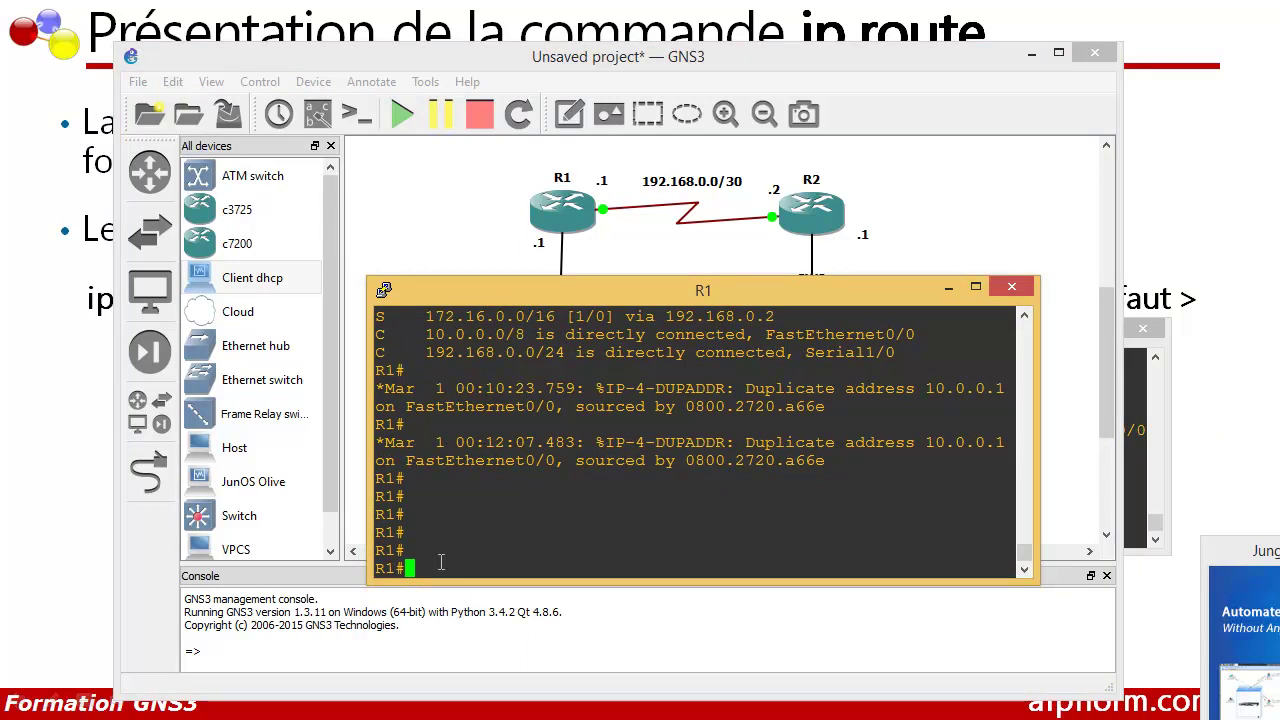
type("conf t")
key("Return")
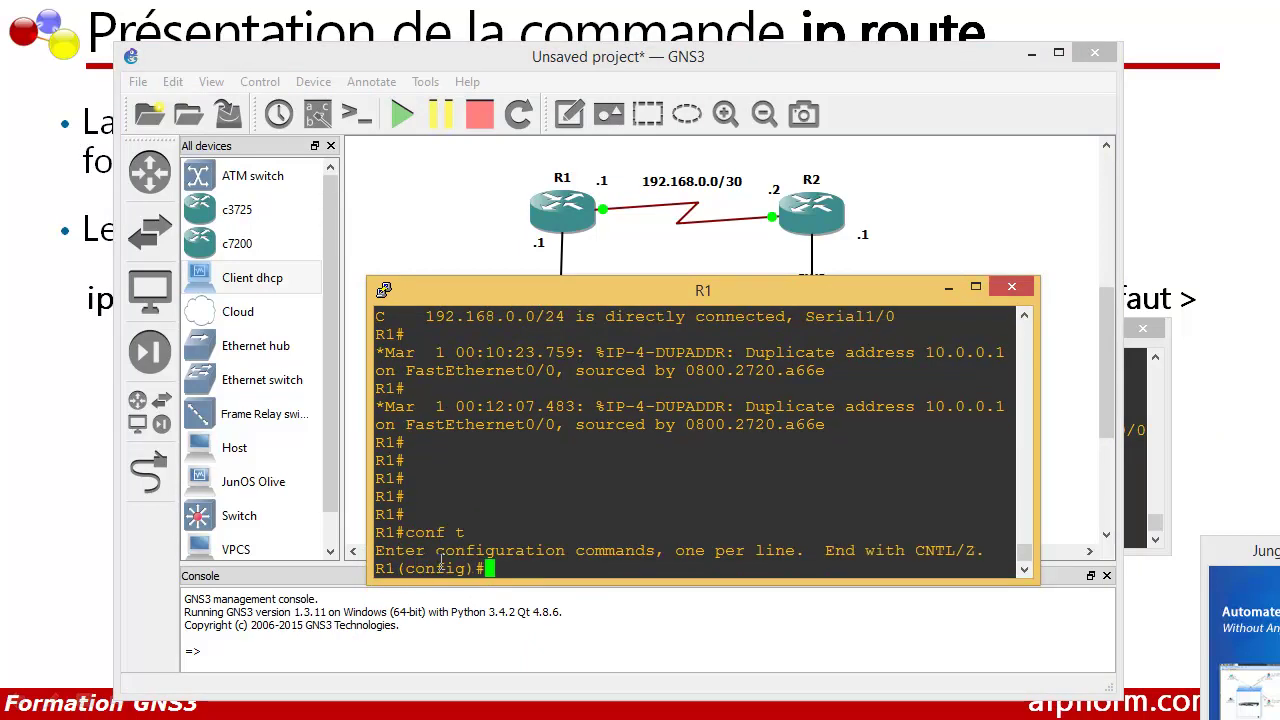
Add a default route on R1 with ip route 0.0.0.0 0.0.0.0 192.168.0.2.
type("ip ")
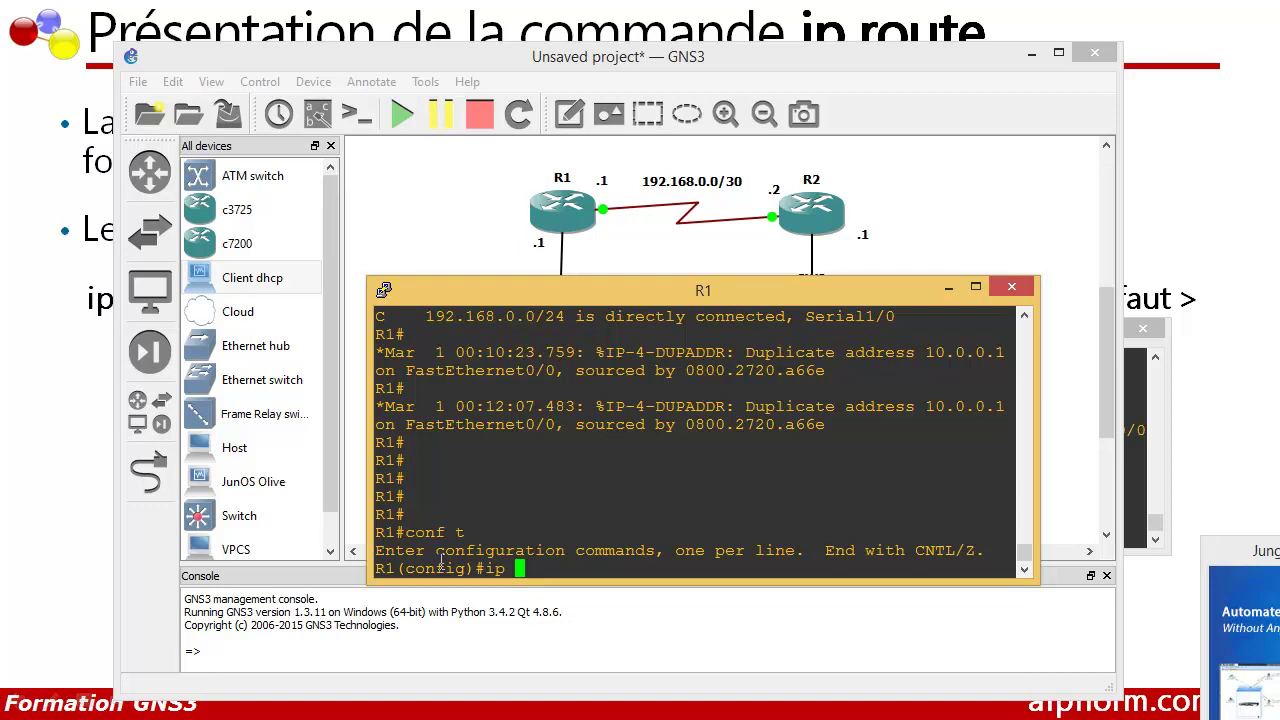
type("route 0.0.0.0 0.0.00")
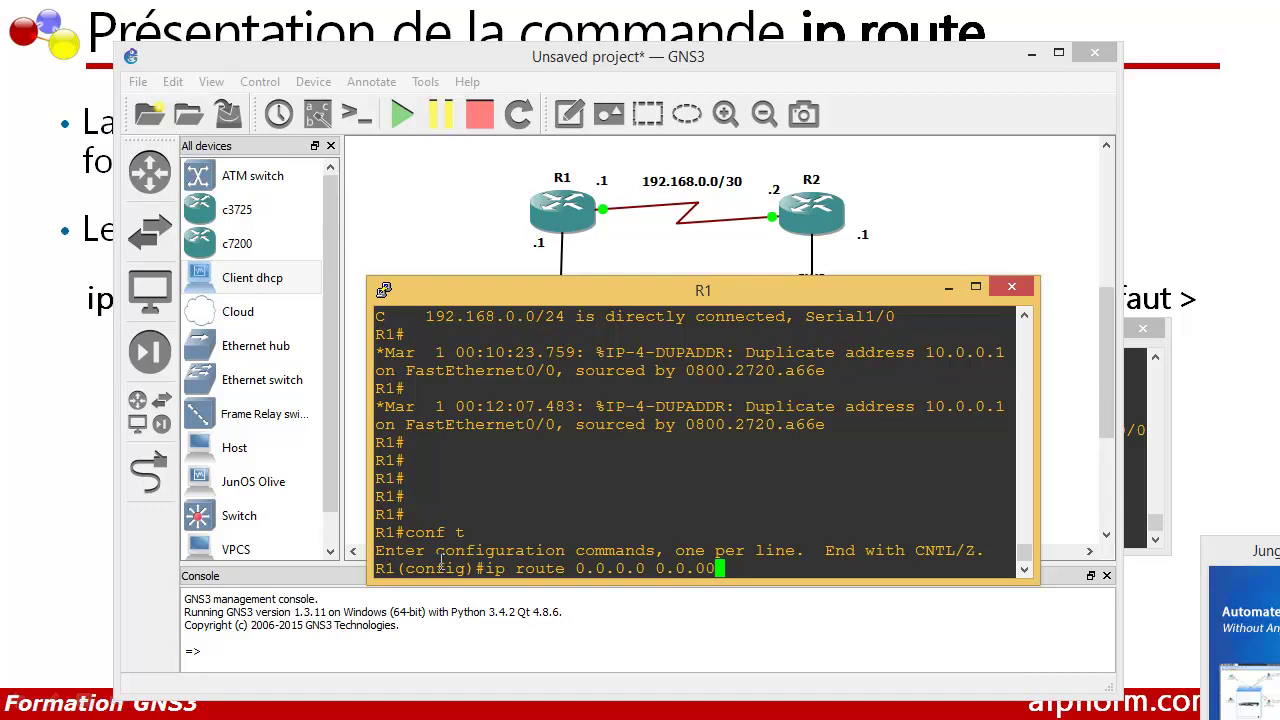
key("BackSpace")
type(".0 19")
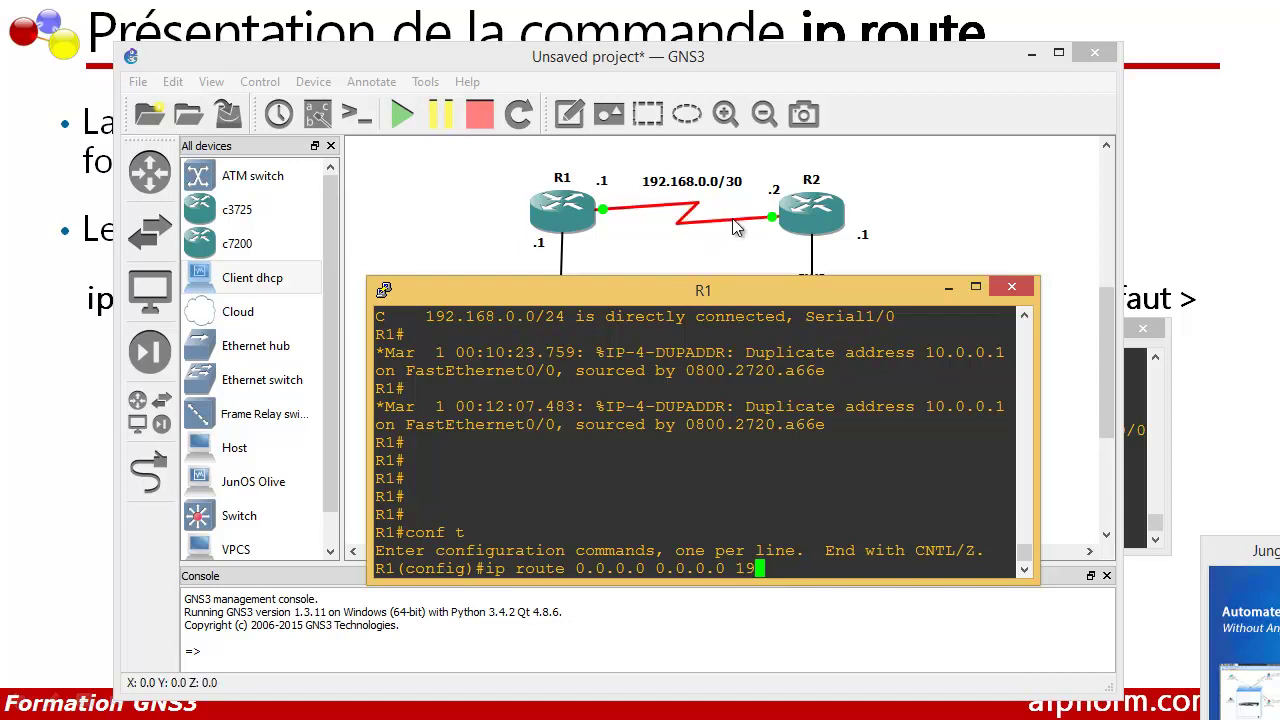
type("2.168.")
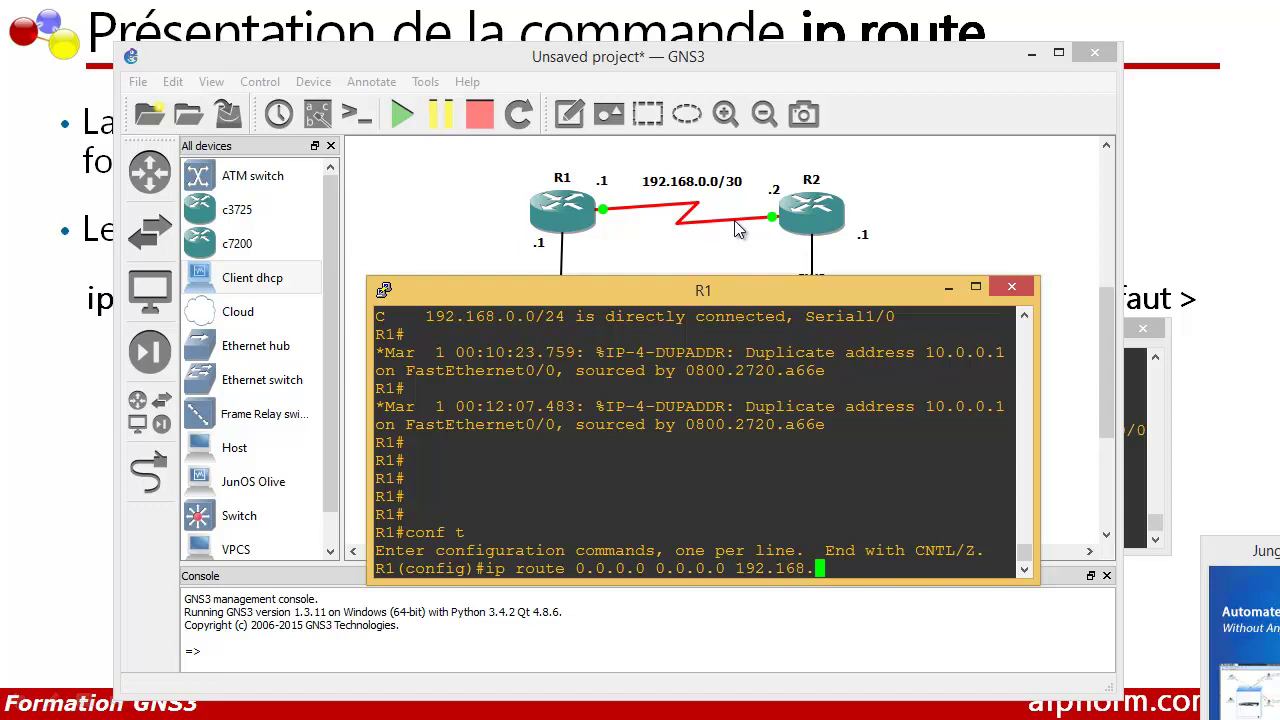
type("0.2")
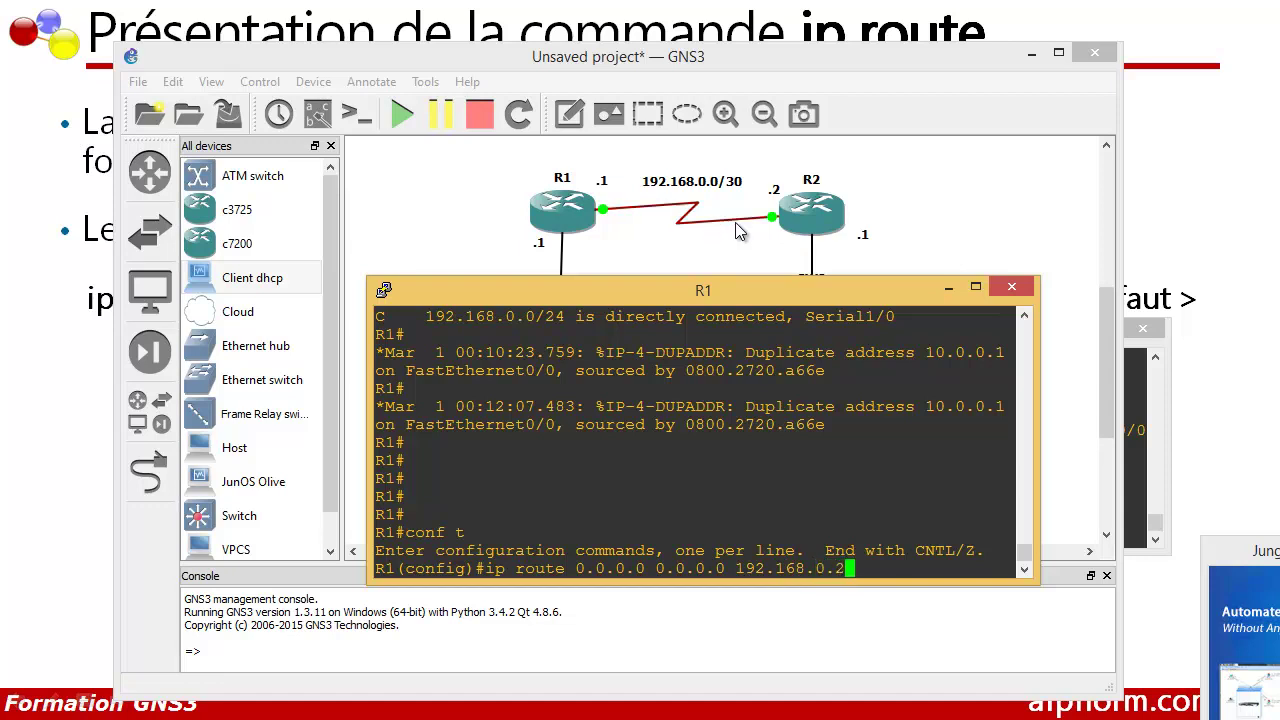
key("Return")
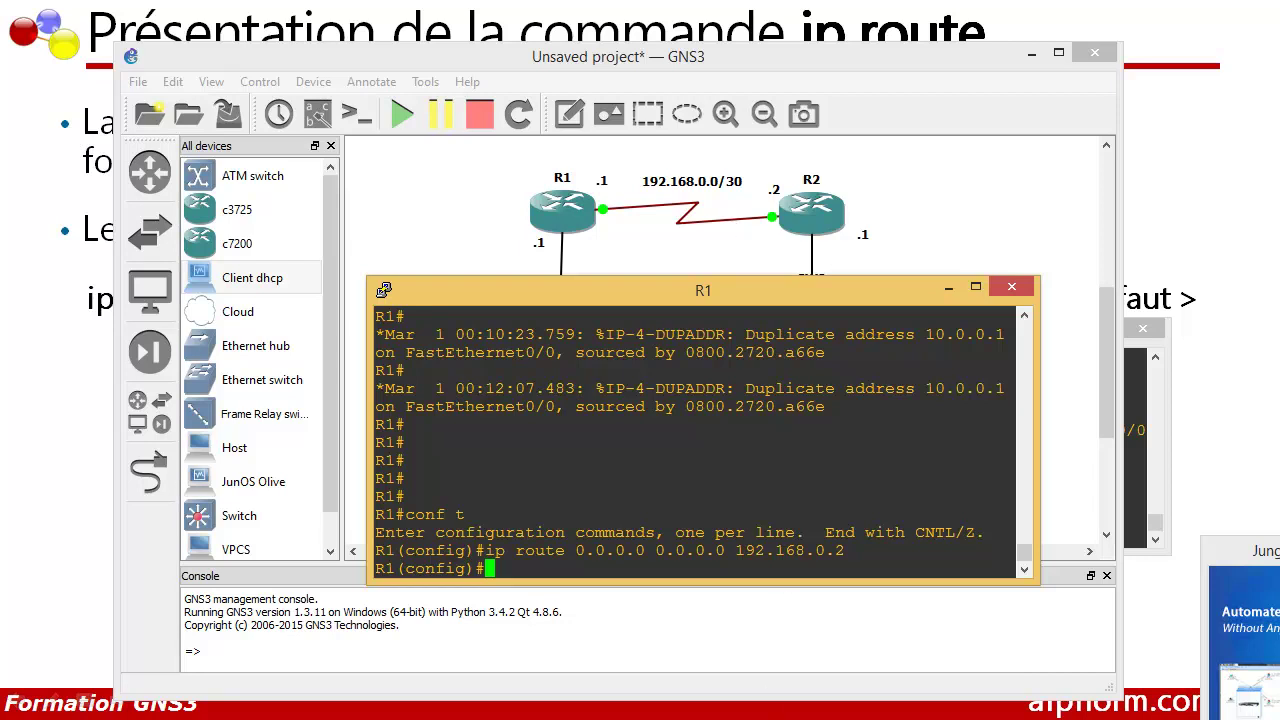
Enter global configuration mode on R2 and add a default route with ip route 0.0.0.0 0.0.0.0 192.168.0.1.
left_click(960, 700)
left_click(649, 541)
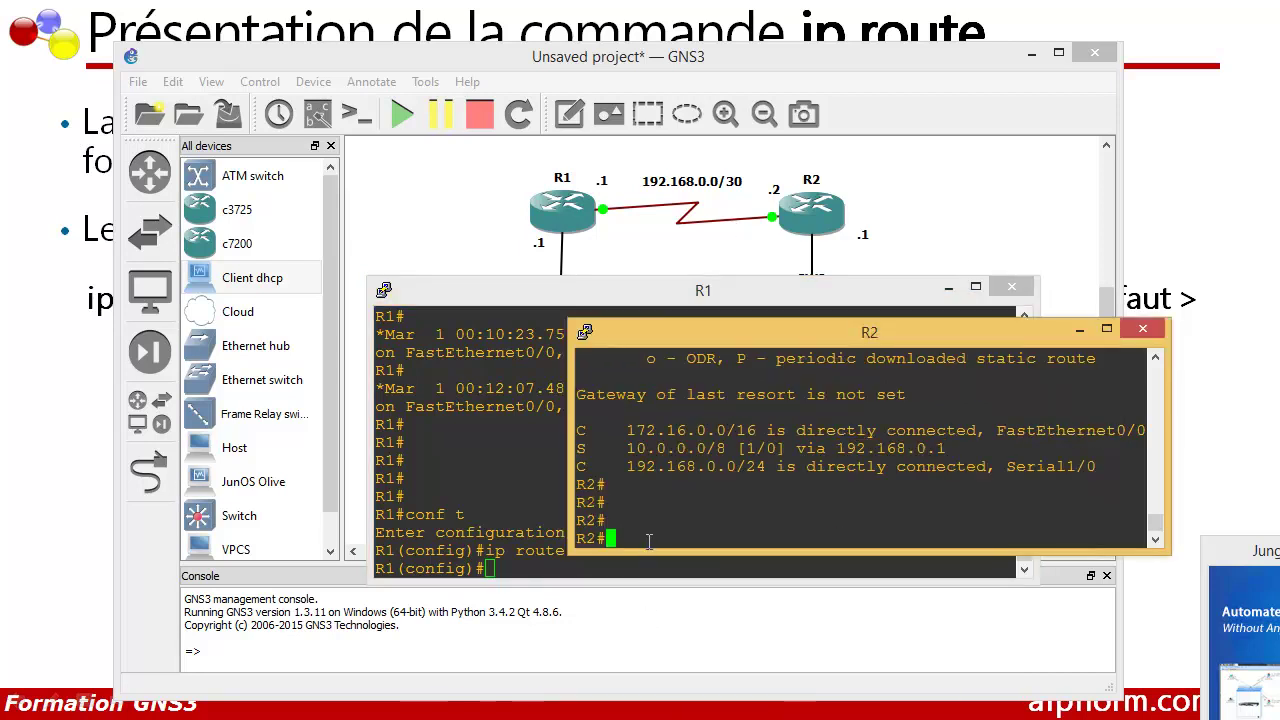
type("conf t")
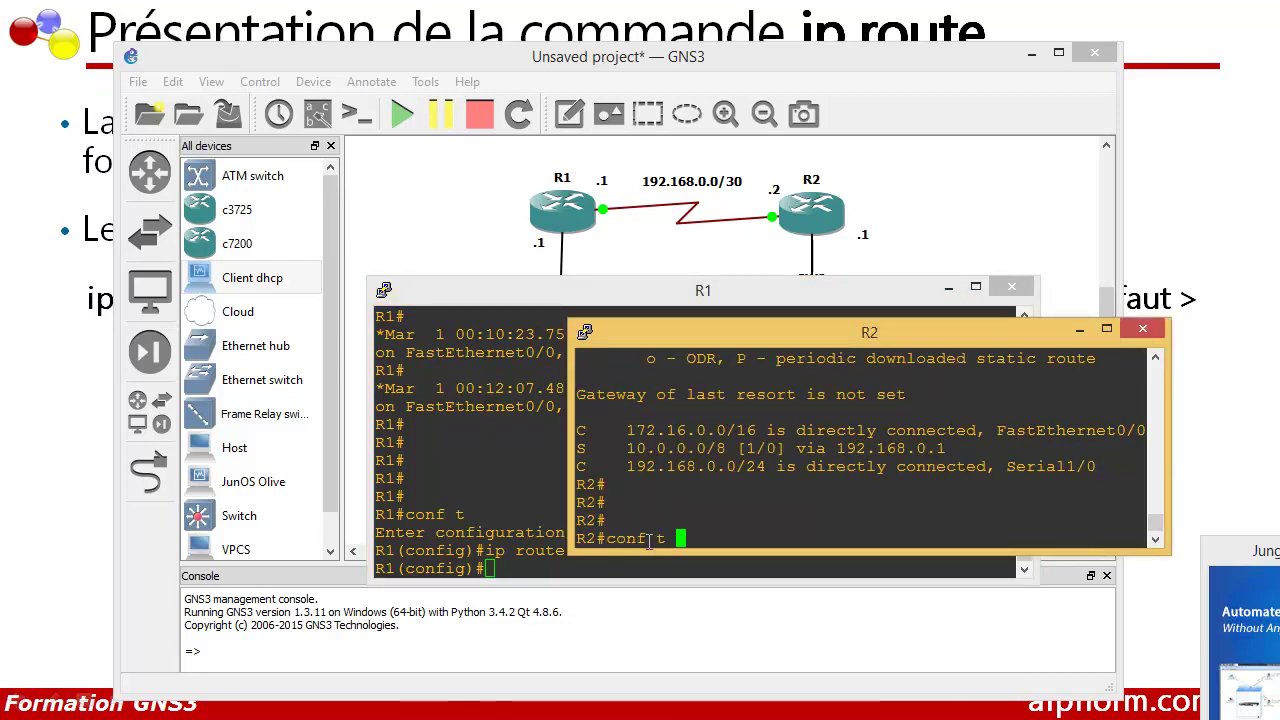
key("Return")
type("i")
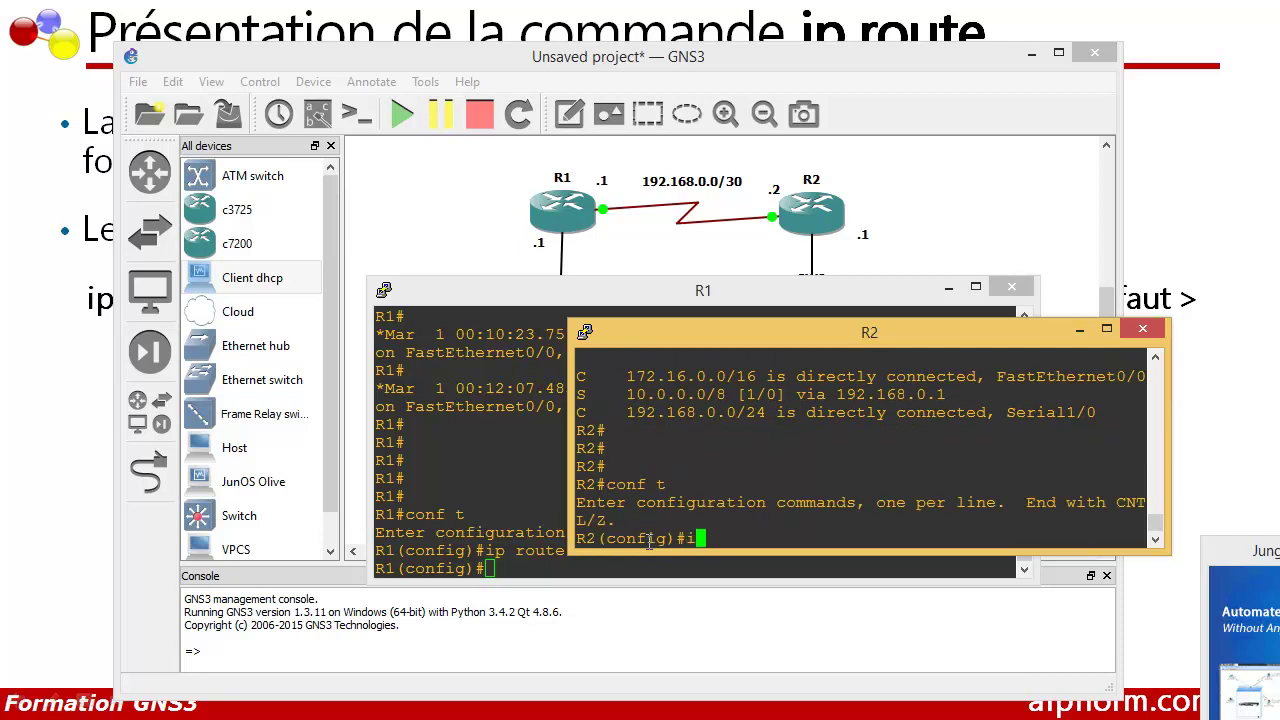
type("p route 0.0.0.0 0.0.0.0")
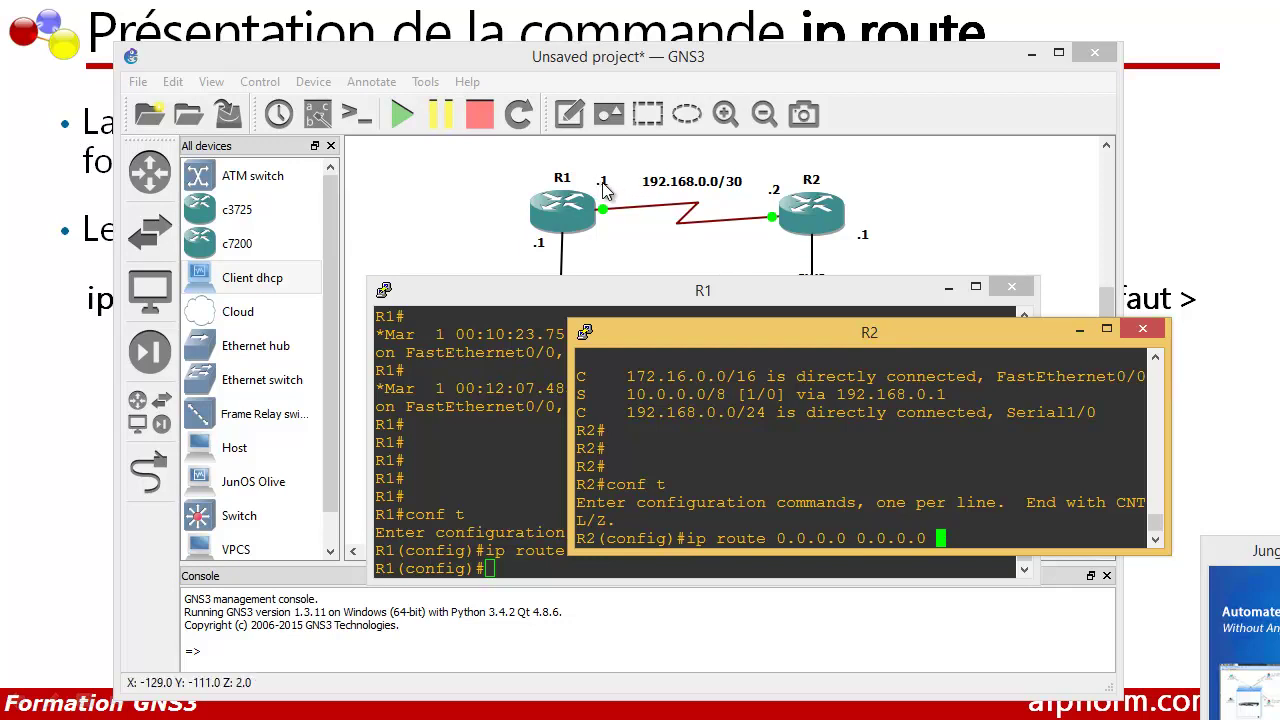
type("192.")
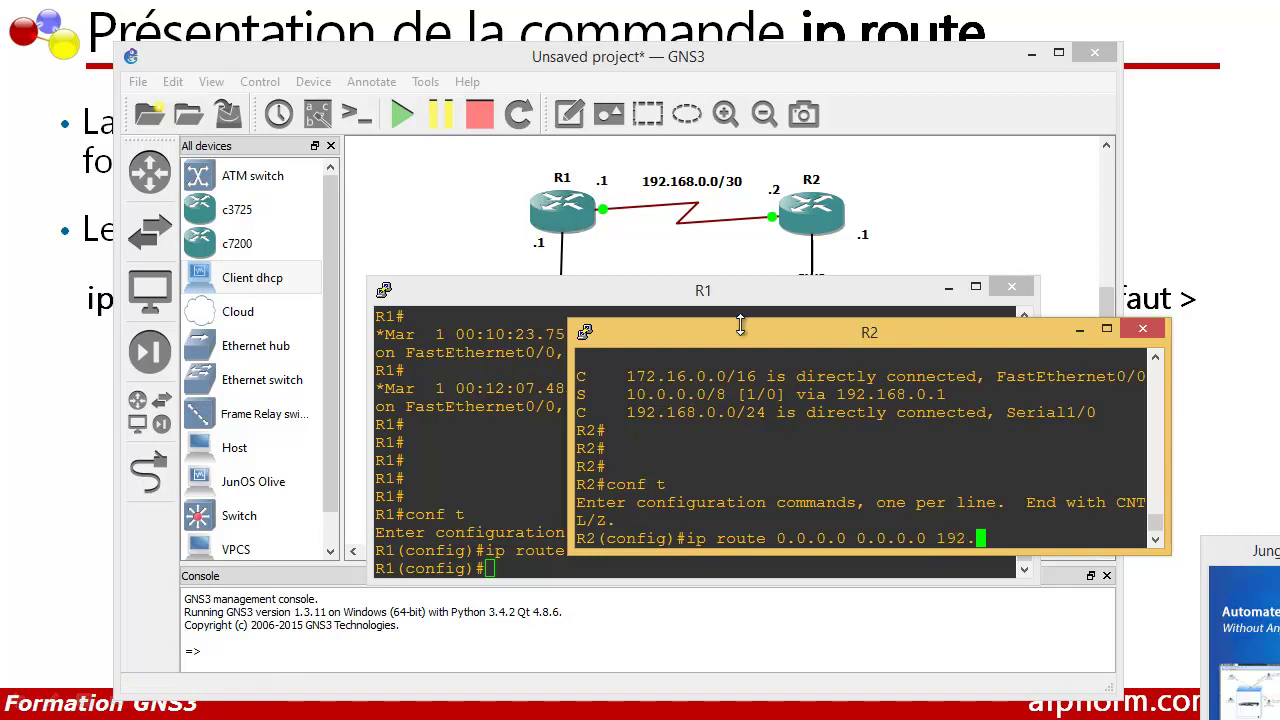
type("168.0.1")
key("Return")
key("Return")
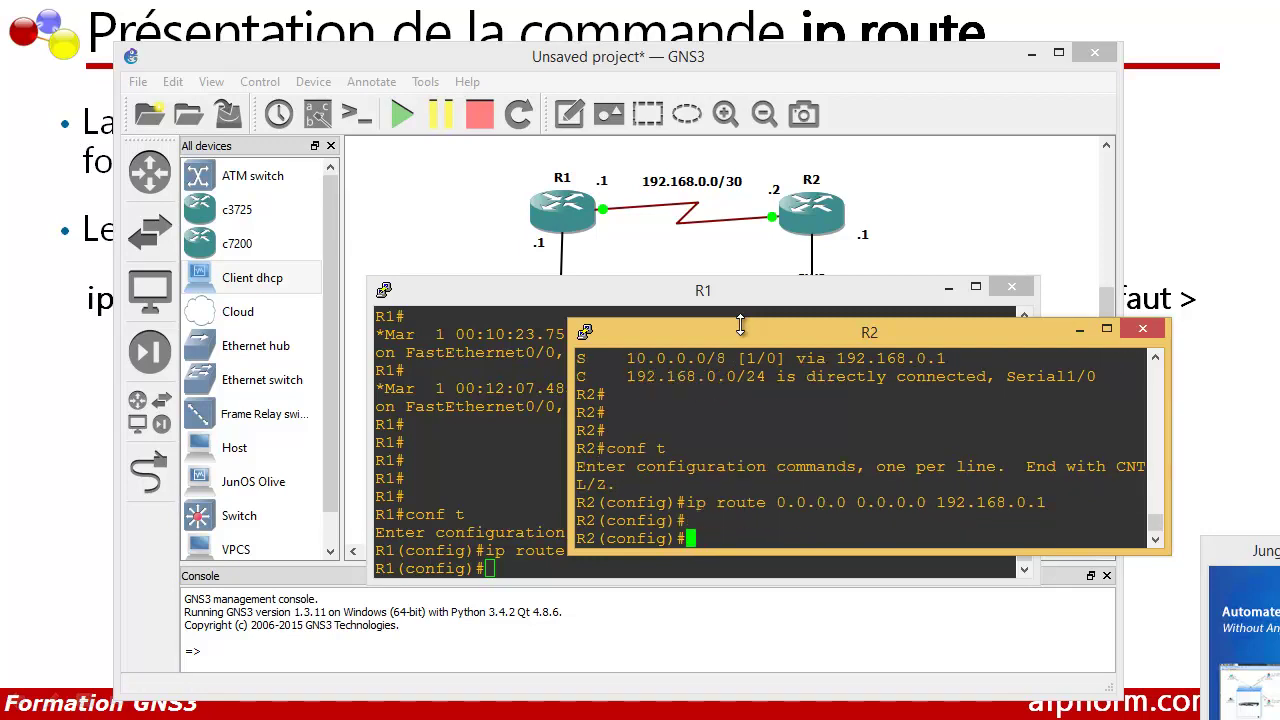
Exit R2's configuration mode and examine the default route entry in its routing table with show ip route.
type("exit")
key("Return")
key("Return")
key("Return")
type("show ")
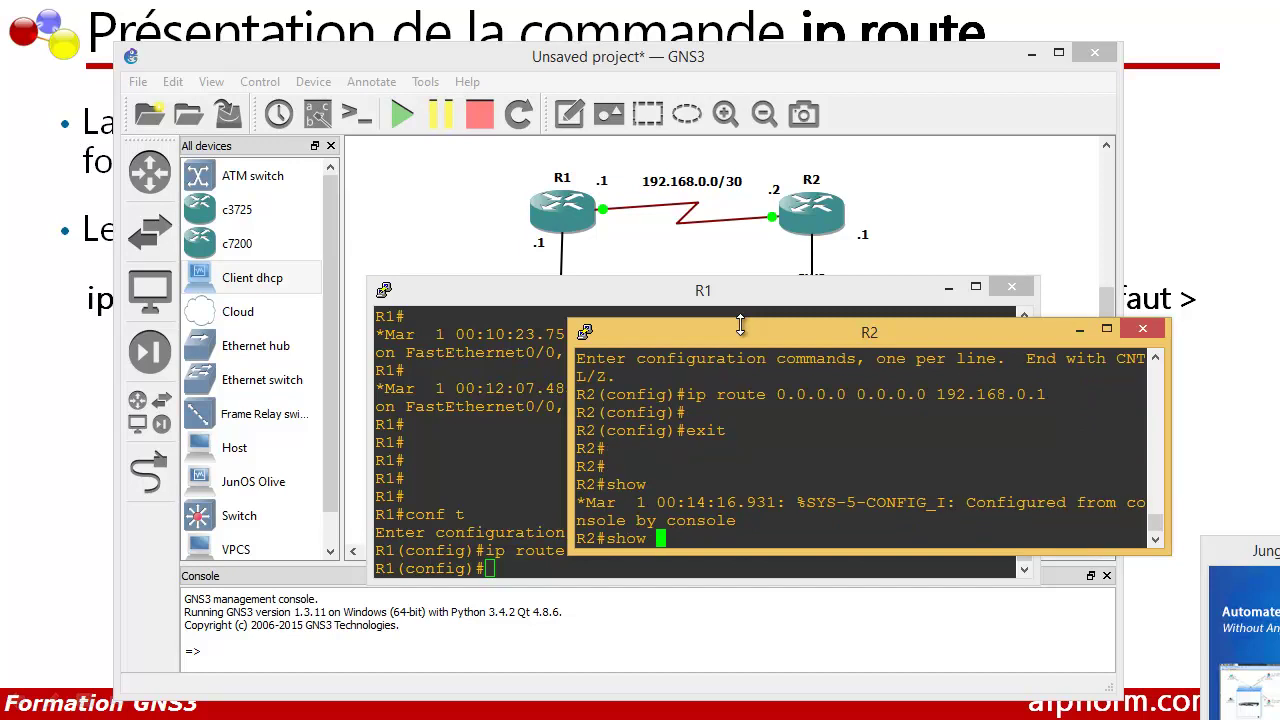
type("ip route")
key("Return")
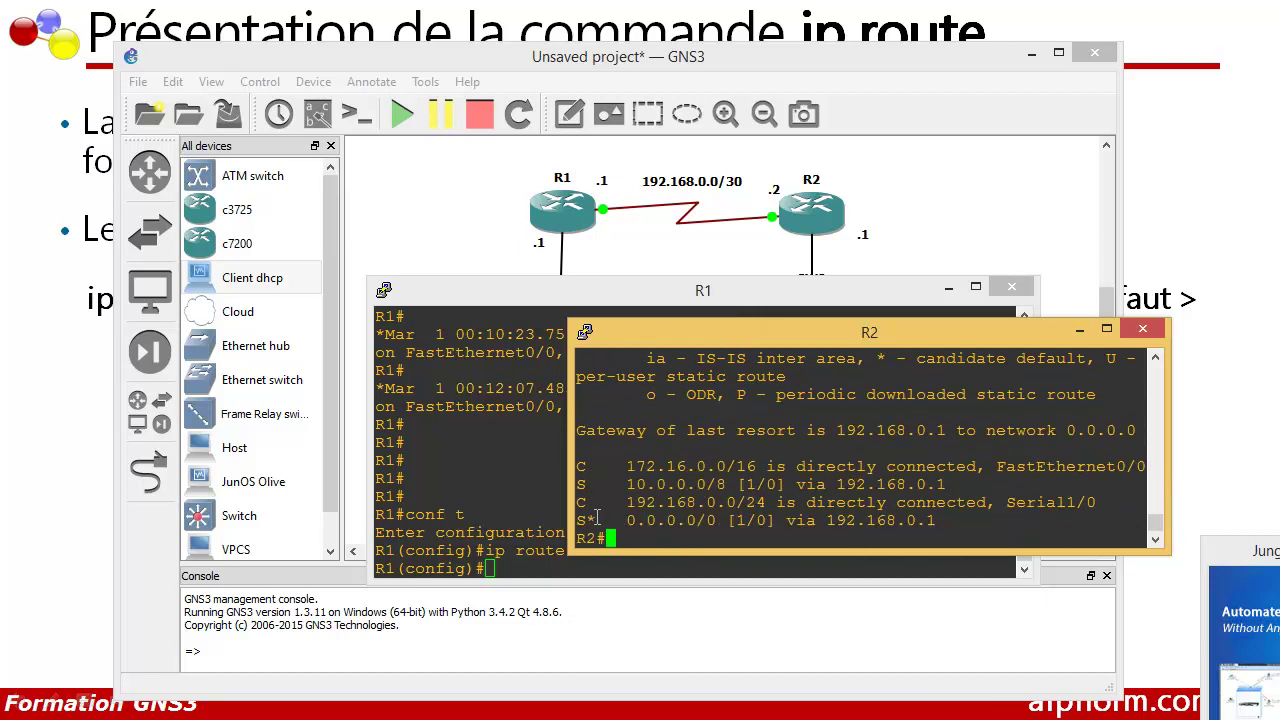
mouse_move(593, 518)
left_mouse_down()
mouse_move(582, 519)
mouse_move(592, 515)
left_mouse_up()
Exit and re-enter R1's global configuration mode, and repeat ip route 0.0.0.0 0.0.0.0 192.168.0.2.
left_click(532, 567)
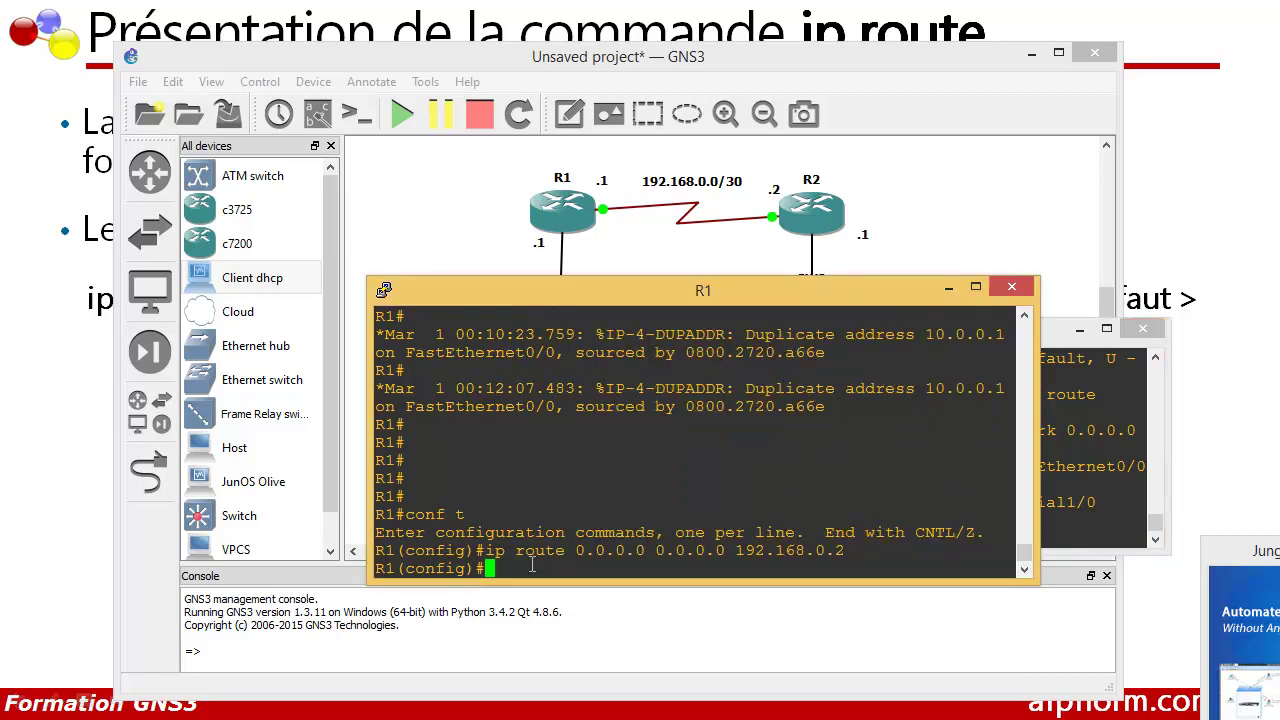
type("exit")
key("Return")
key("Return")
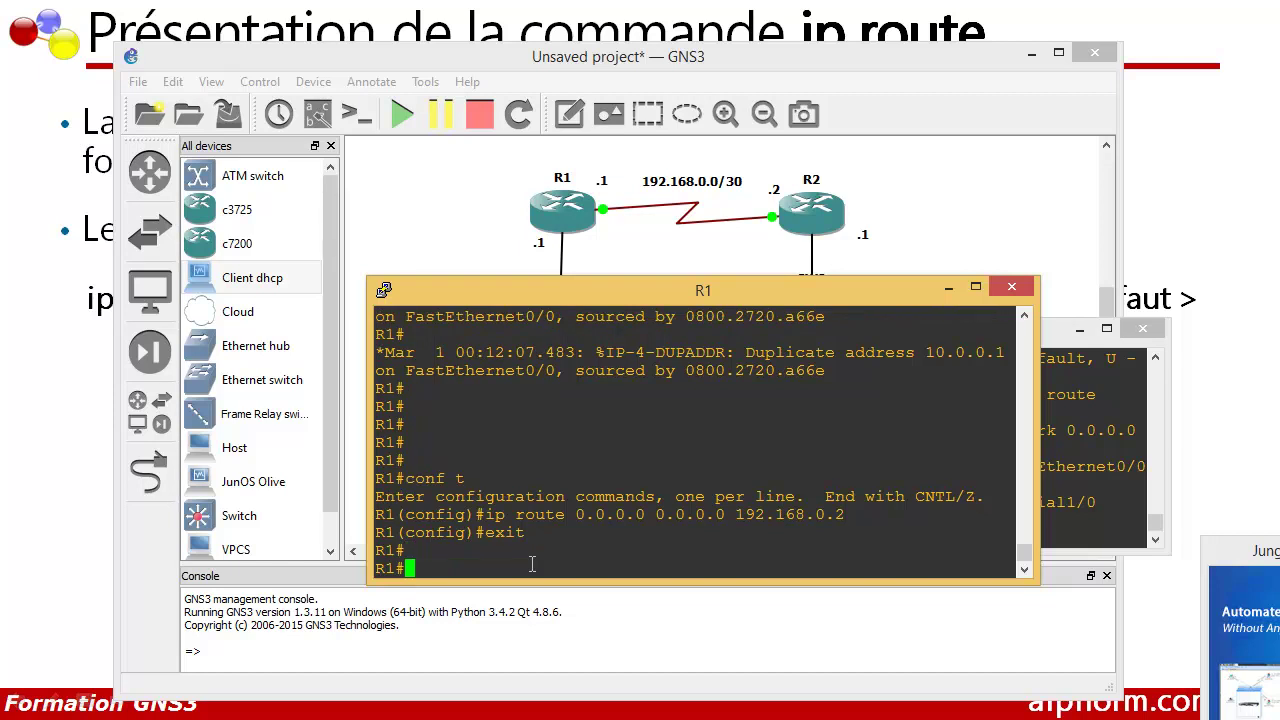
type("conf t")
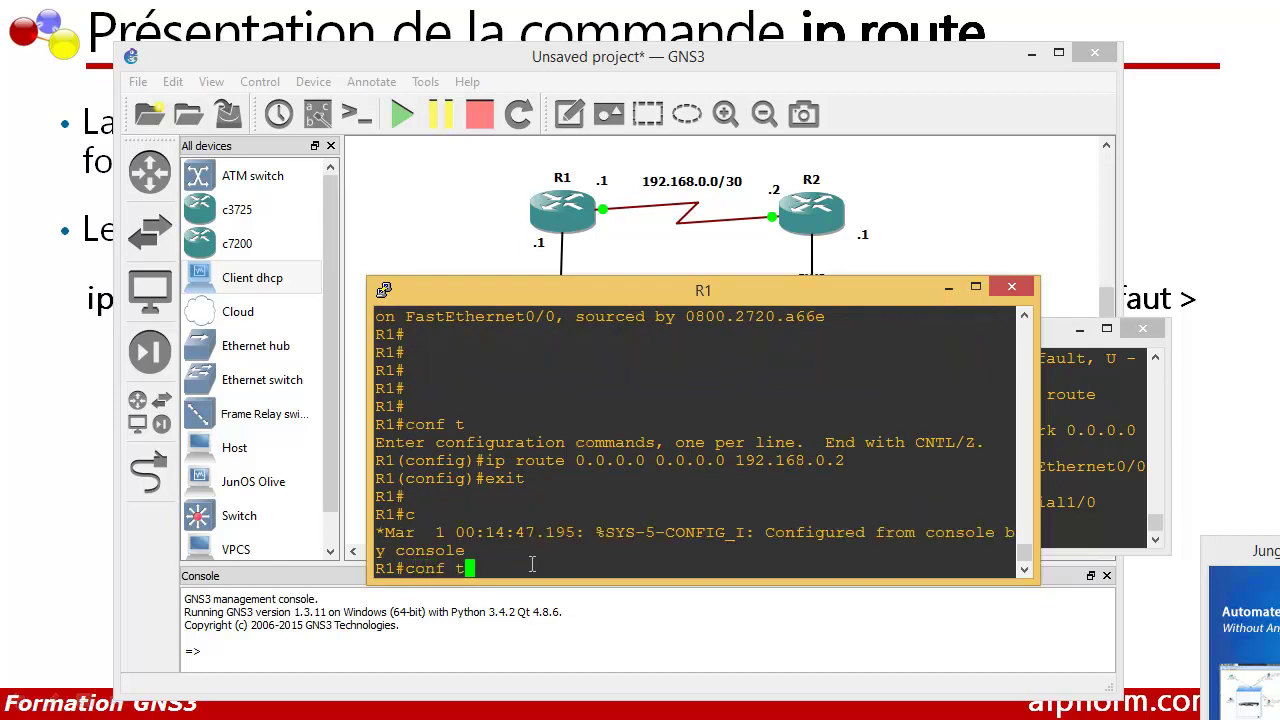
key("Return")
type("ip route 0.0.0.0.0.0.0.0 ")
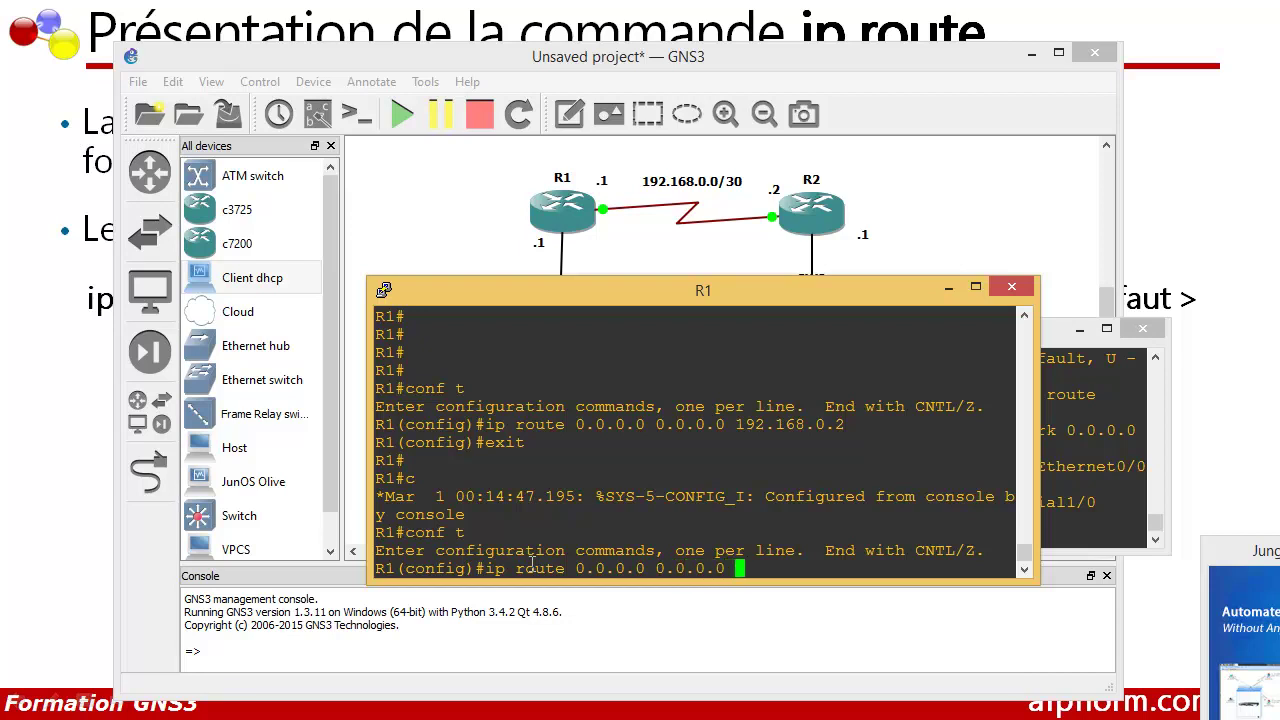
type("192.168.0.2")
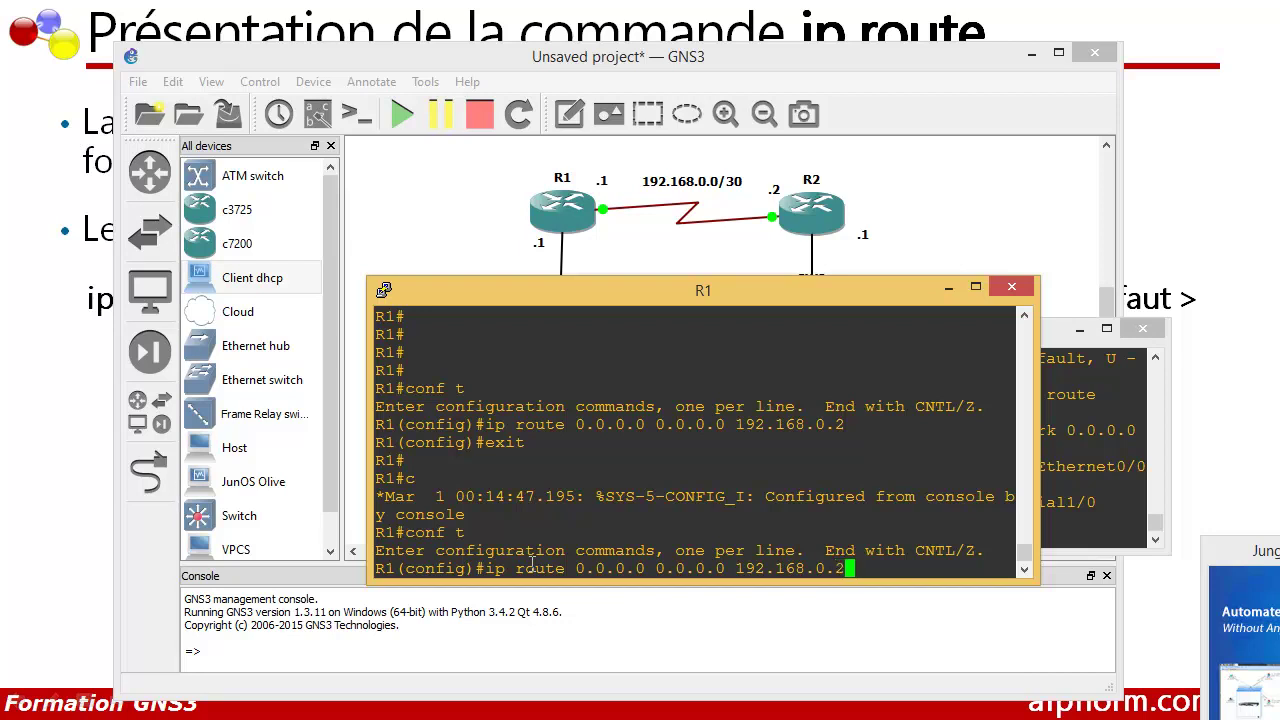
key("Return")
Exit R1's configuration mode, display its routing table with show ip route, and compare the default route entry with R2's.
type("exit")
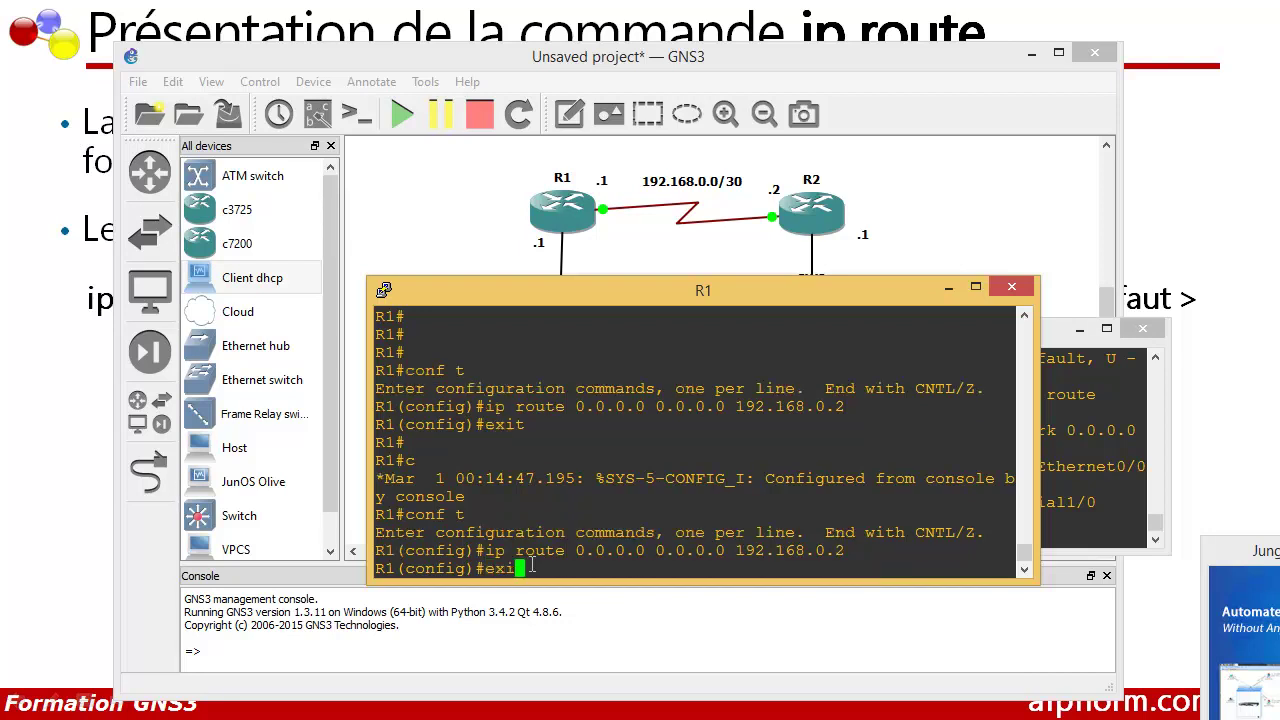
key("Return")
key("Return")
key("Return")
type("sho")
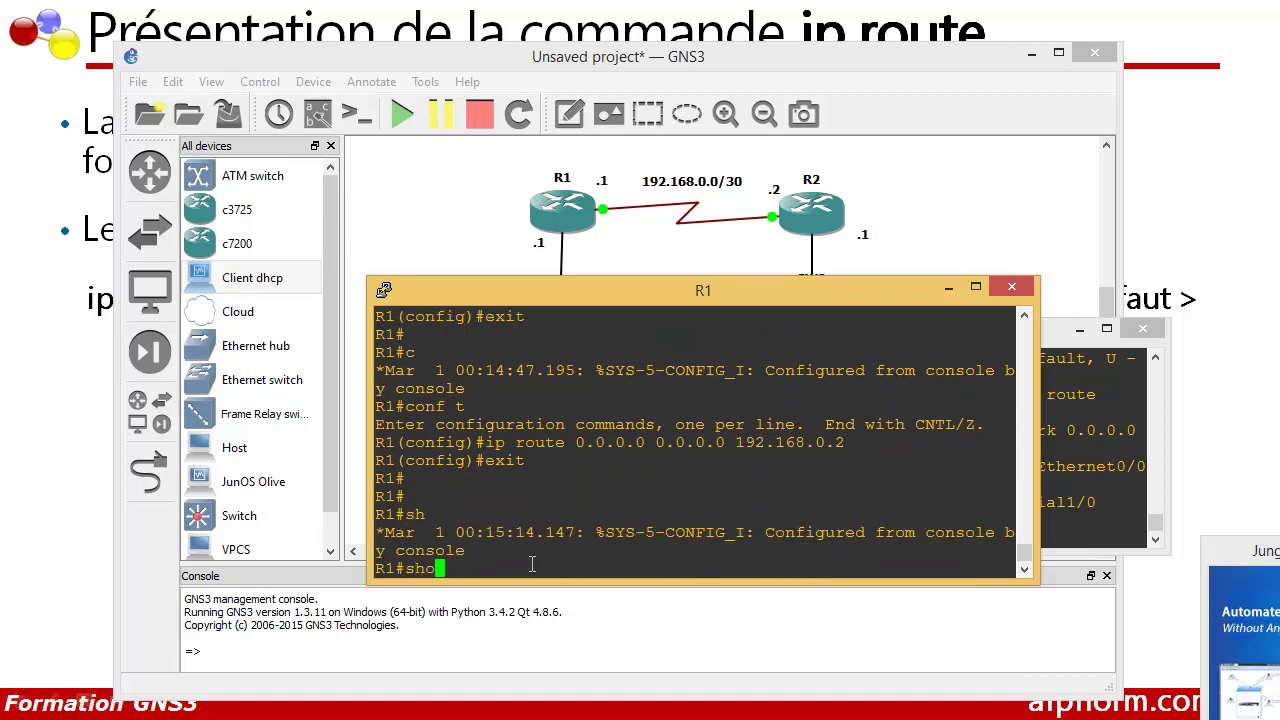
type("w ip route")
key("Return")
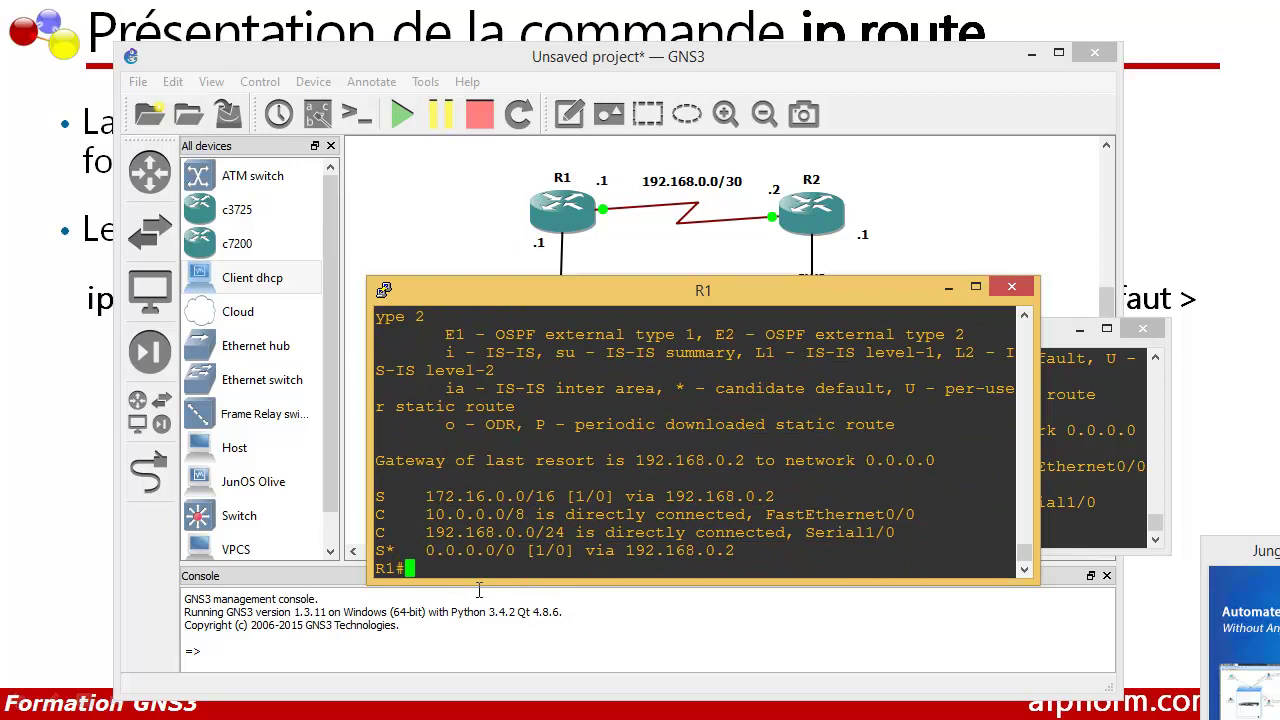
left_click_drag(406, 550, 384, 550)
left_click(1068, 448)
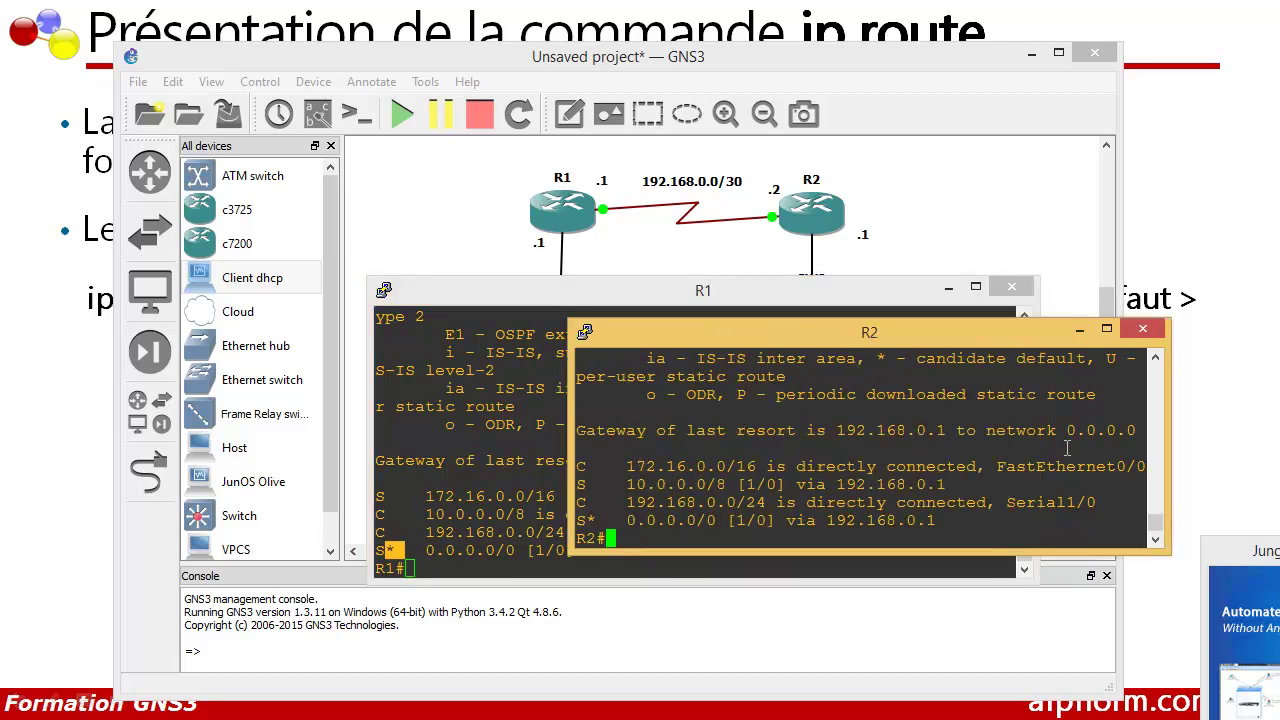